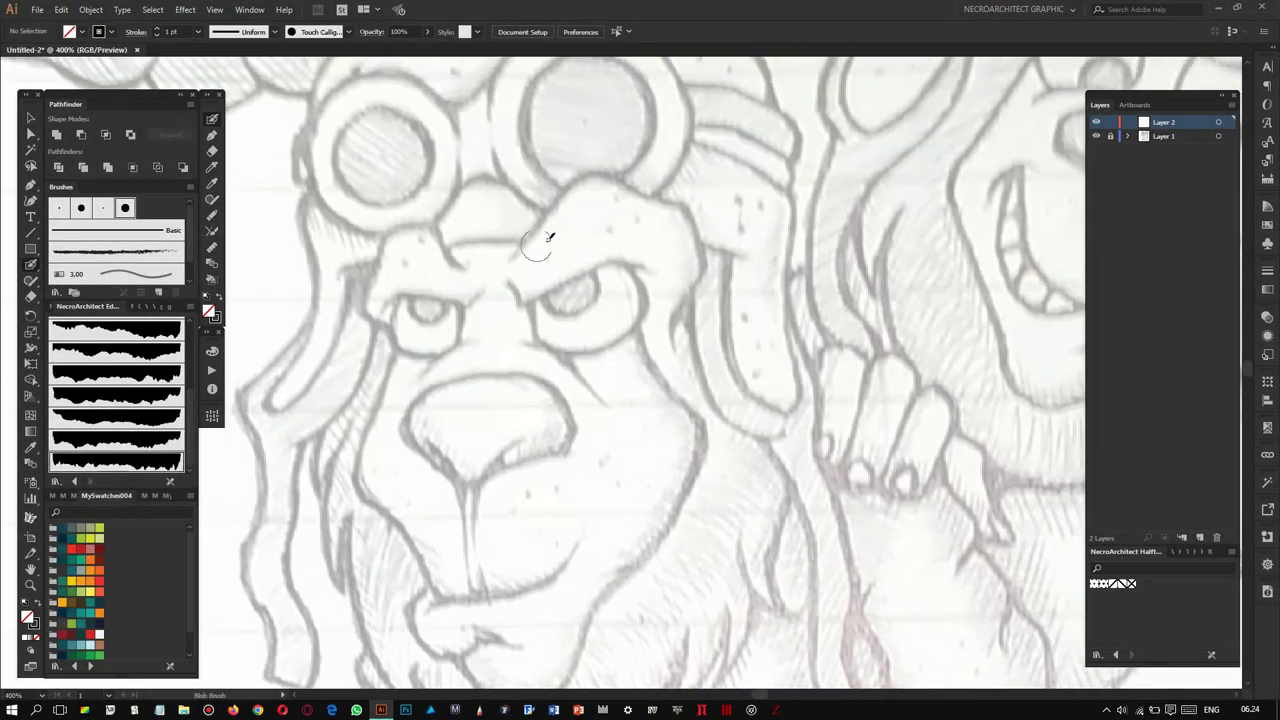
# Ink the left lion's brow, eye with lower lid, and both cheek lines in bold black.
pyautogui.moveTo(510, 260); pyautogui.dragTo(668, 330)
pyautogui.moveTo(538, 317); pyautogui.dragTo(504, 265)
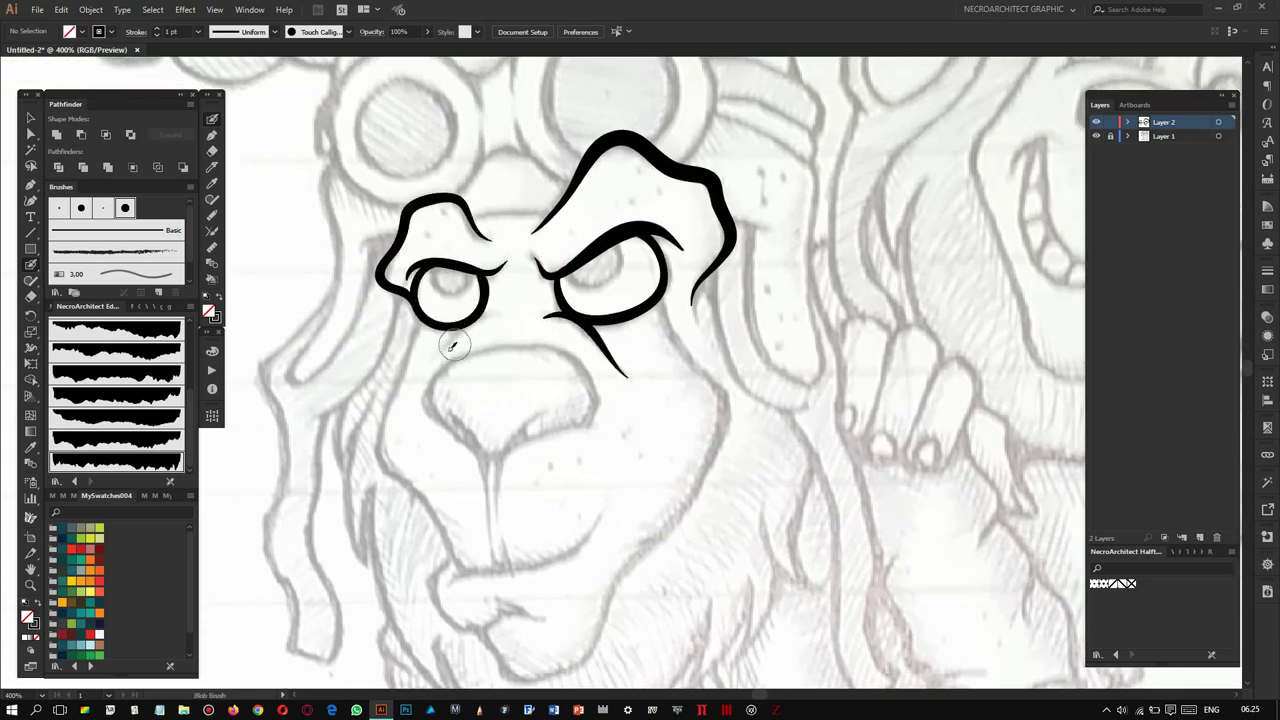
pyautogui.scroll(-2, 462, 312)
pyautogui.hscroll(-2, 520, 437)
pyautogui.moveTo(489, 388); pyautogui.dragTo(485, 230)
pyautogui.scroll(-1, 485, 230)
pyautogui.scroll(-1, 600, 250)
pyautogui.moveTo(690, 180); pyautogui.dragTo(620, 415)
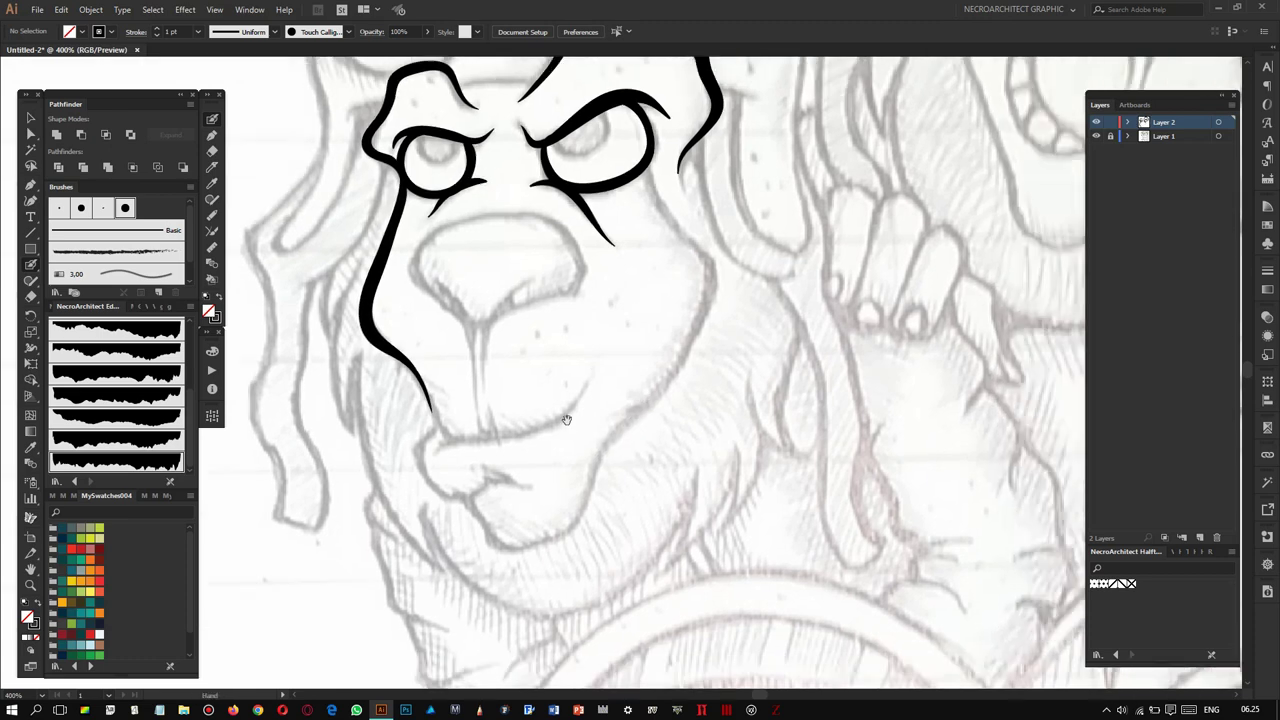
pyautogui.scroll(-1, 620, 415)
# Ink the nose arch and the curve under the nose tip, redoing bad nose strokes.
pyautogui.moveTo(475, 285)
pyautogui.mouseDown()
pyautogui.moveTo(432, 198)
pyautogui.moveTo(588, 235)
pyautogui.mouseUp()
pyautogui.hotkey('ctrl', 'z')
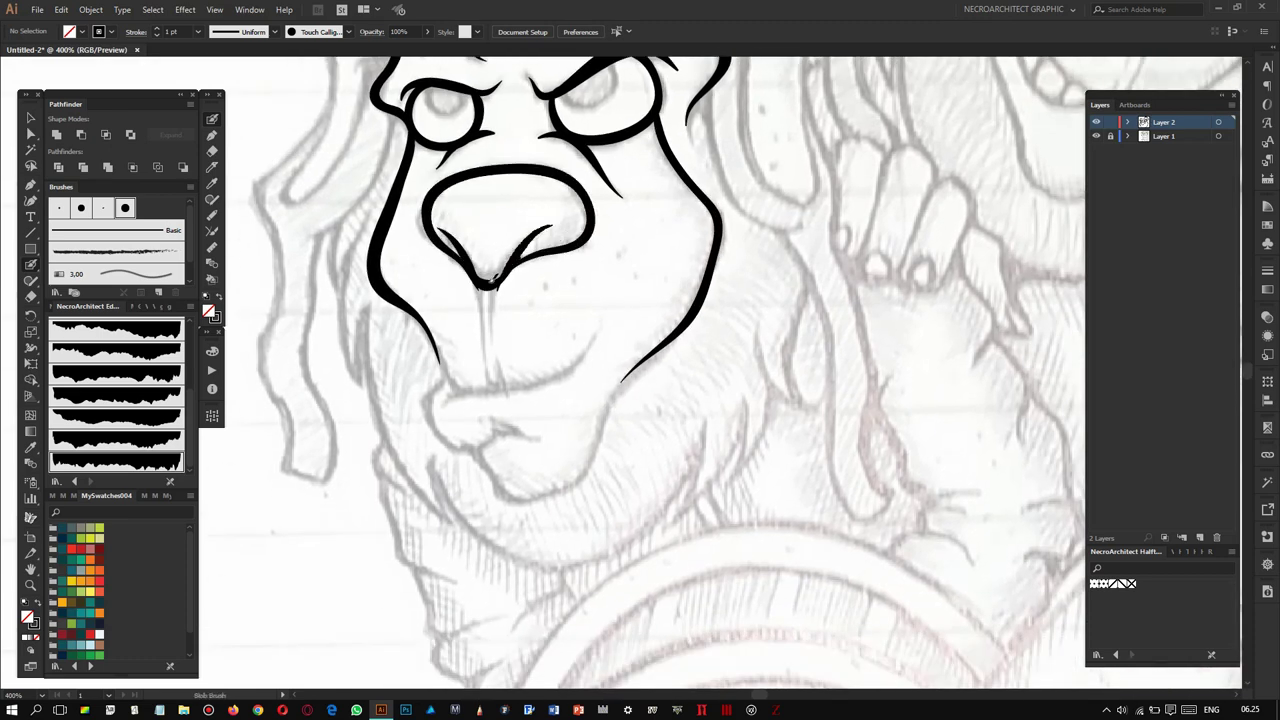
pyautogui.hotkey('ctrl', 'z')
pyautogui.moveTo(425, 225); pyautogui.dragTo(588, 240)
pyautogui.hotkey('ctrl', 'z')
pyautogui.scroll(1, 462, 285)
pyautogui.hotkey('ctrl', 'z')
pyautogui.moveTo(462, 283); pyautogui.dragTo(622, 285)
pyautogui.moveTo(478, 296); pyautogui.dragTo(550, 313)
# Ink the chin curve beneath the left lion's mouth.
pyautogui.scroll(-2, 610, 312)
pyautogui.moveTo(420, 296); pyautogui.dragTo(600, 314)
pyautogui.scroll(-1, 463, 339)
pyautogui.scroll(-1, 520, 325)
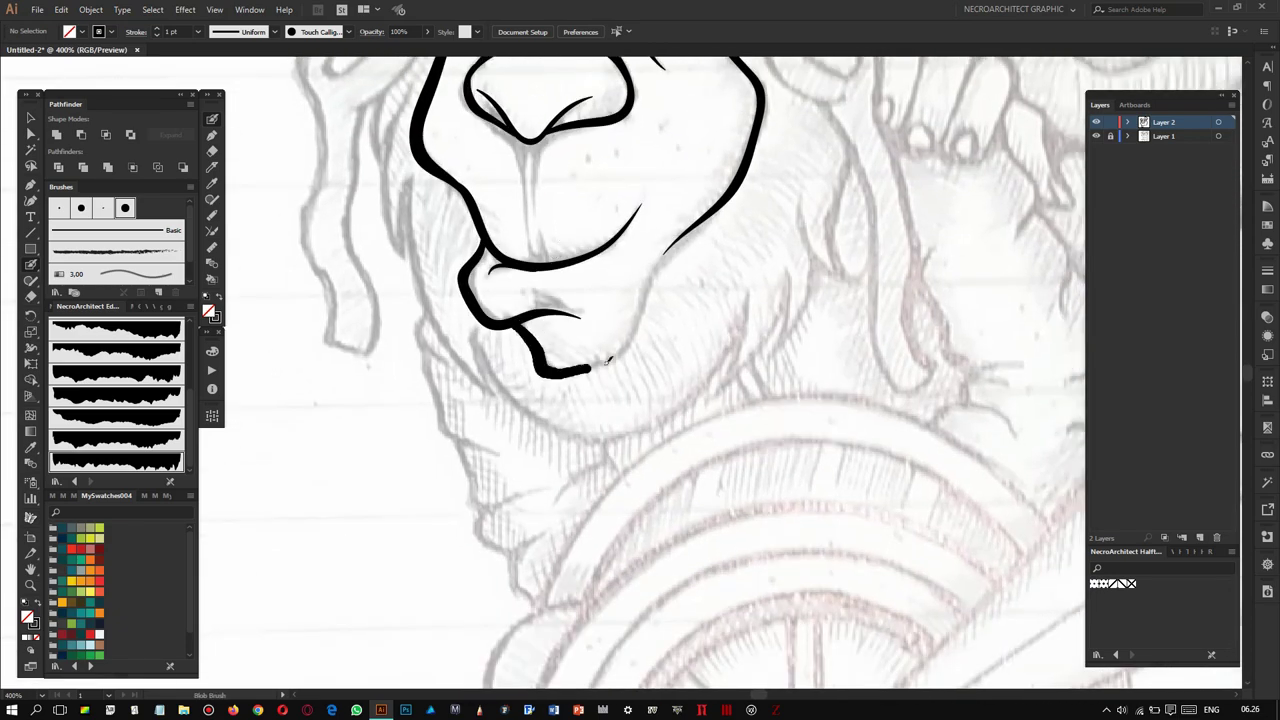
pyautogui.scroll(-3, 550, 330)
pyautogui.scroll(2, 560, 335)
pyautogui.scroll(1, 563, 336)
pyautogui.scroll(1, 565, 337)
# Ink a doubled hair lock left of the face and a line along the head's side.
pyautogui.moveTo(425, 525)
pyautogui.mouseDown()
pyautogui.moveTo(482, 120)
pyautogui.moveTo(497, 290)
pyautogui.mouseUp()
pyautogui.scroll(-1, 470, 470)
pyautogui.scroll(2, 492, 328)
pyautogui.scroll(-1, 490, 328)
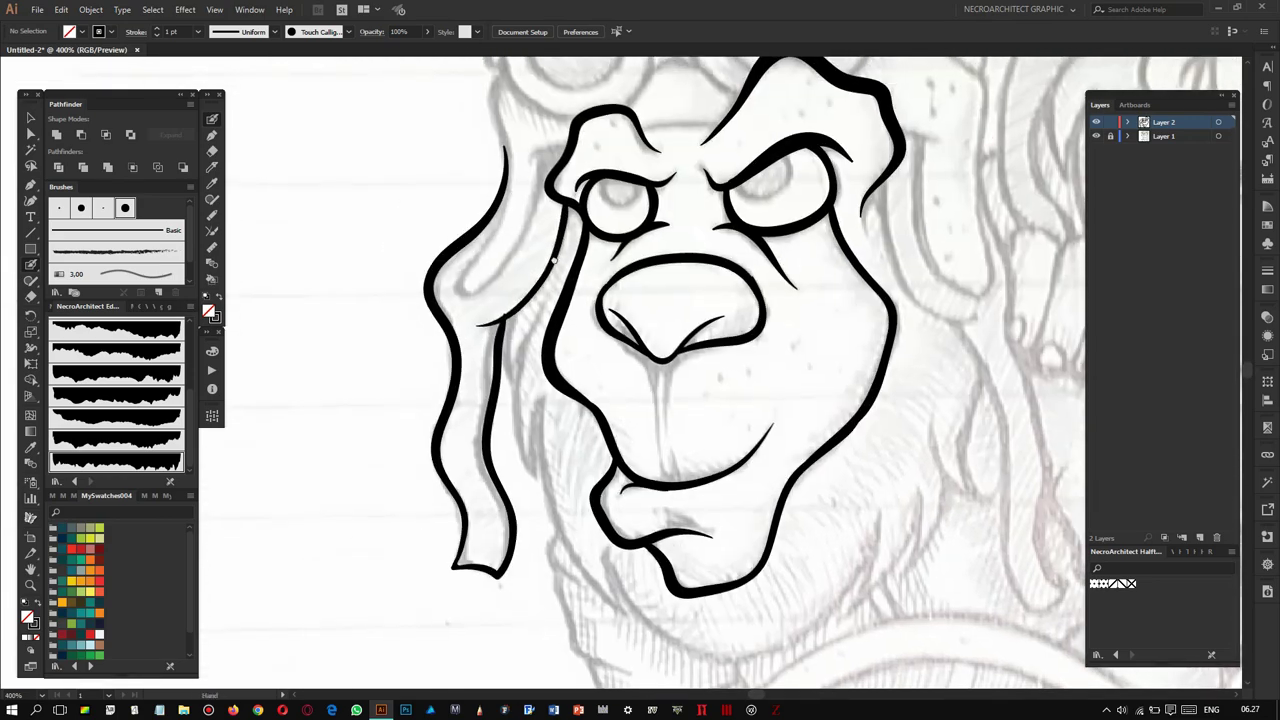
pyautogui.scroll(1, 490, 328)
pyautogui.moveTo(560, 290); pyautogui.dragTo(548, 118)
pyautogui.moveTo(602, 196); pyautogui.dragTo(512, 338)
pyautogui.scroll(-1, 620, 188)
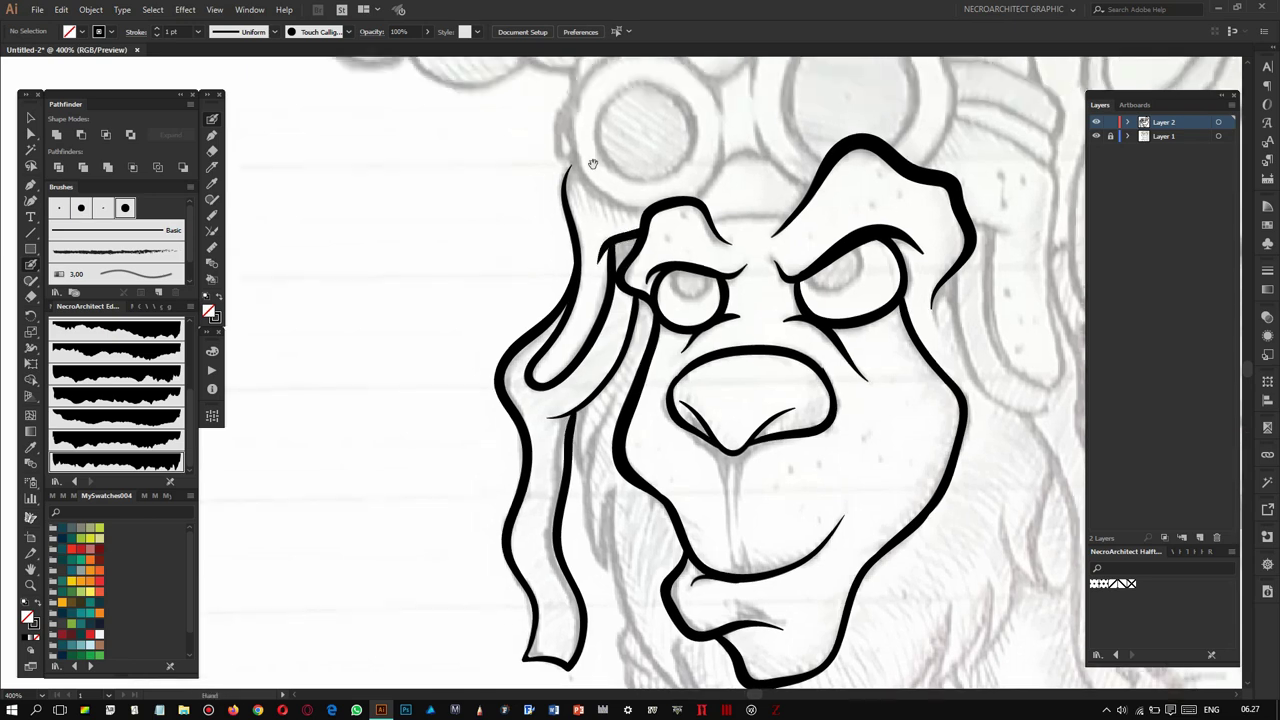
pyautogui.scroll(1, 620, 200)
pyautogui.moveTo(640, 112); pyautogui.dragTo(597, 232)
# Outline the left eyepiece's inner ring and outer rim, plus the right goggle eyepiece.
pyautogui.scroll(-1, 686, 188)
pyautogui.moveTo(693, 203); pyautogui.dragTo(680, 185)
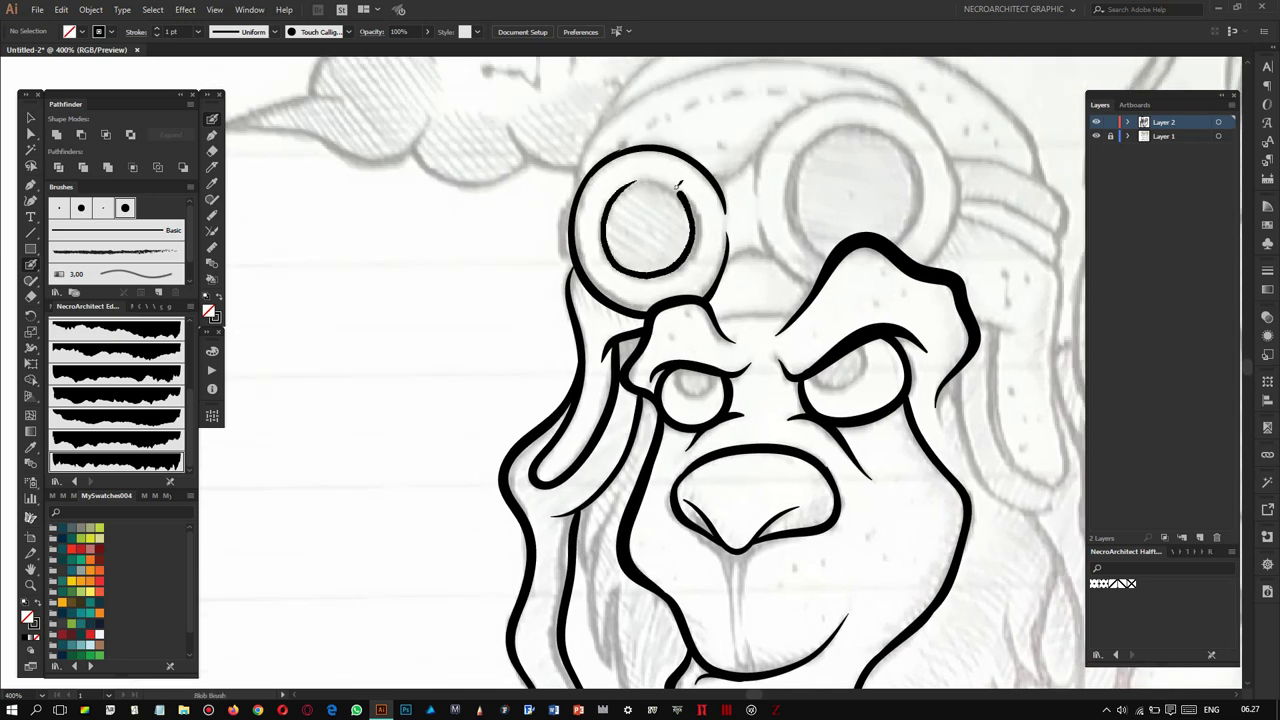
pyautogui.moveTo(530, 198); pyautogui.dragTo(505, 262)
pyautogui.scroll(1, 637, 255)
pyautogui.scroll(-1, 637, 255)
pyautogui.scroll(1, 637, 255)
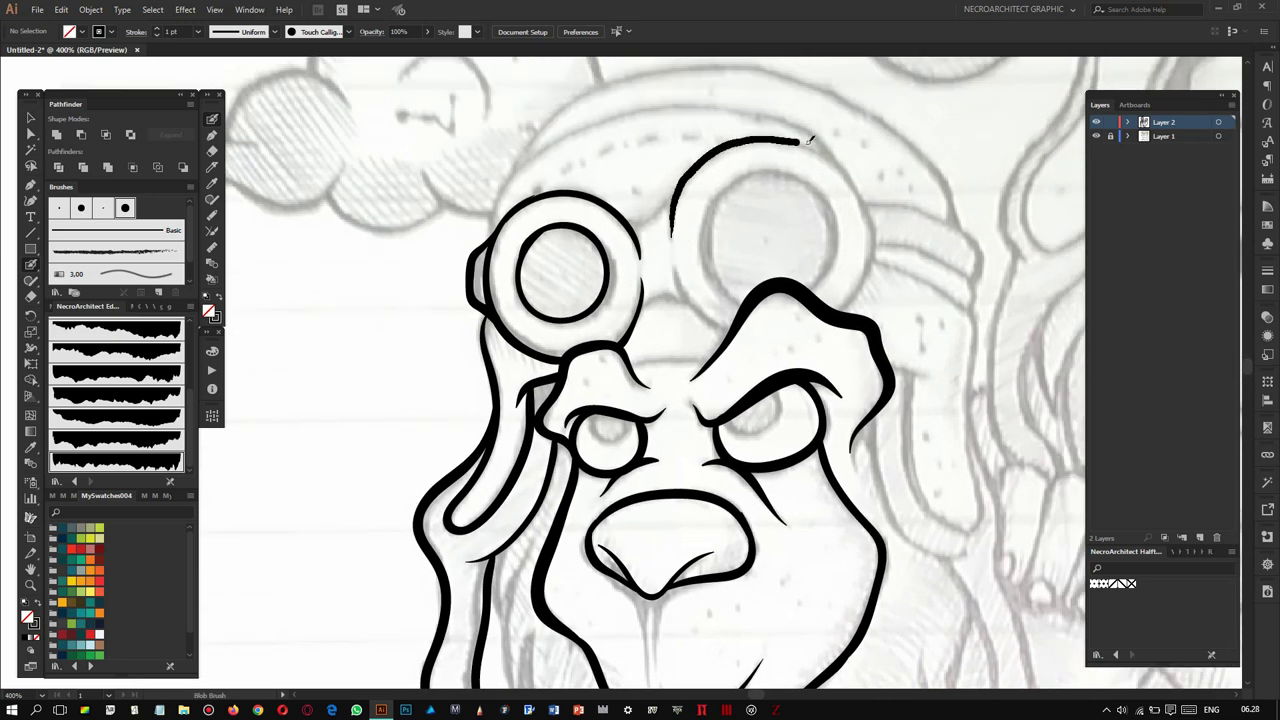
pyautogui.moveTo(654, 256); pyautogui.dragTo(870, 280)
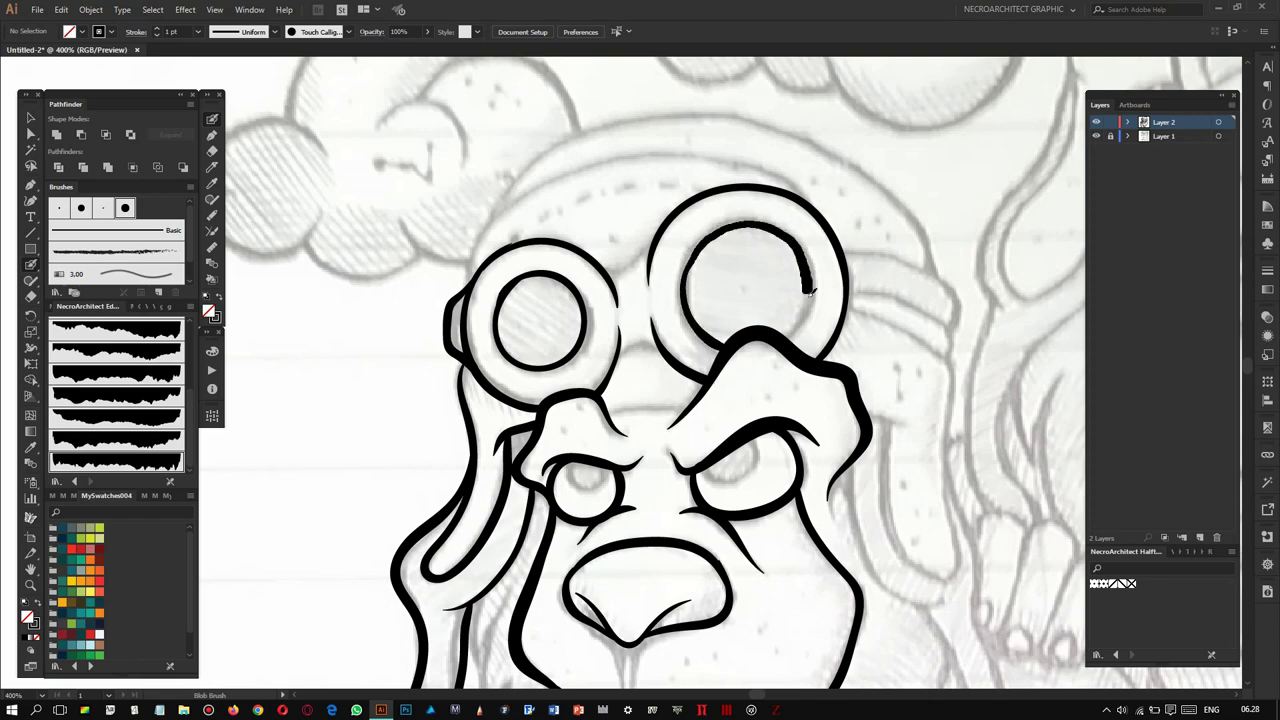
# Complete the right eyepiece's inner ring, join both eyepieces, and add a line above the left one.
pyautogui.hotkey('ctrl', 'z')
pyautogui.moveTo(785, 340)
pyautogui.mouseDown()
pyautogui.moveTo(700, 235)
pyautogui.moveTo(760, 235)
pyautogui.mouseUp()
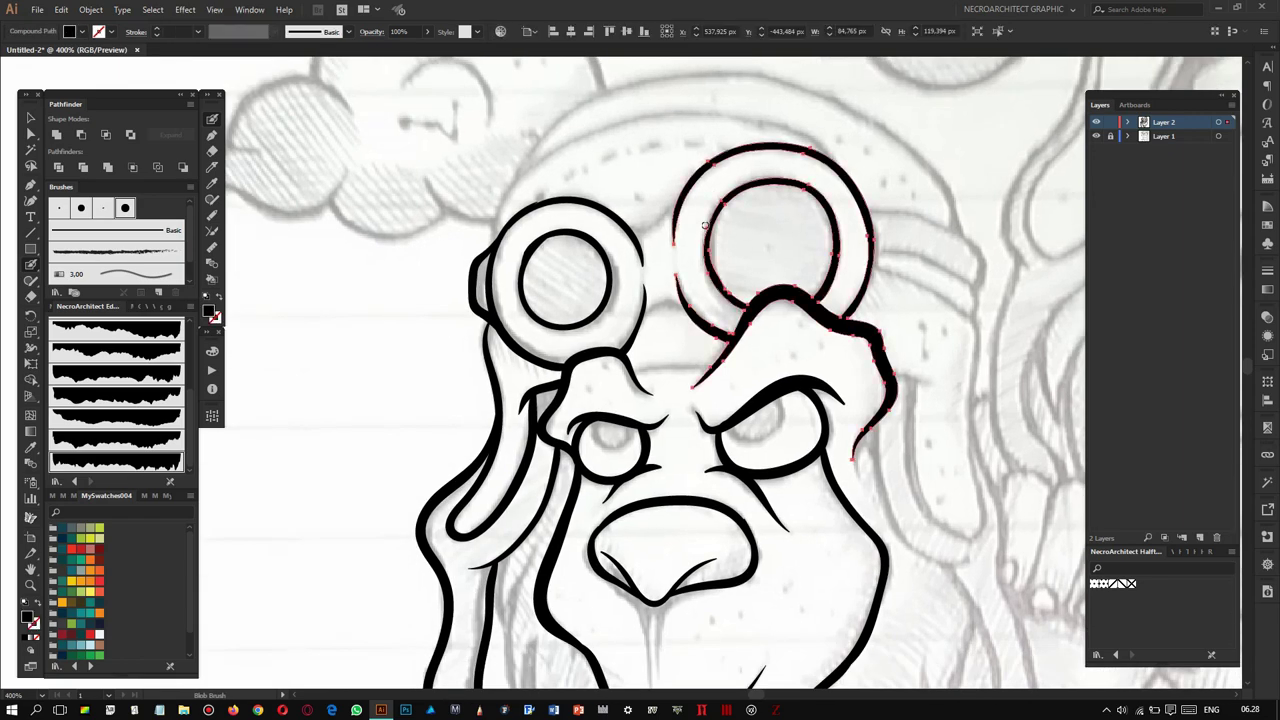
pyautogui.moveTo(520, 240)
pyautogui.mouseDown()
pyautogui.moveTo(505, 258)
pyautogui.moveTo(663, 178)
pyautogui.mouseUp()
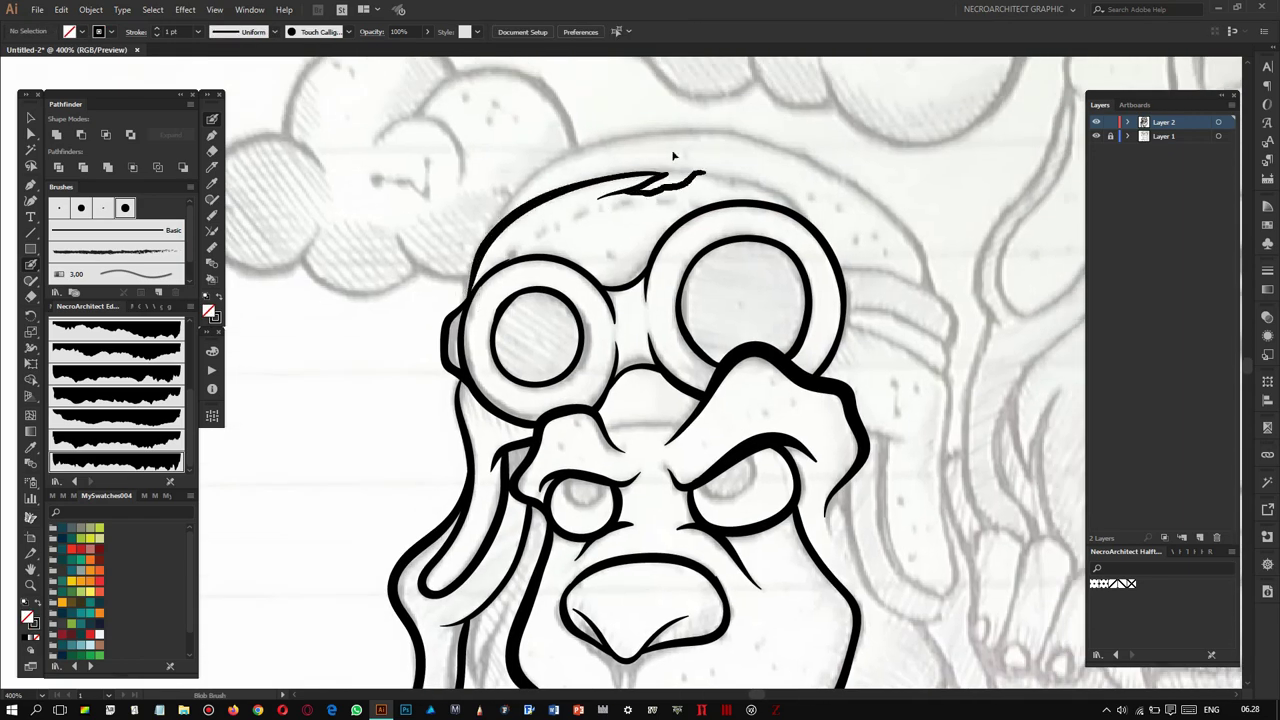
pyautogui.hotkey('ctrl', 'z')
pyautogui.moveTo(466, 290); pyautogui.dragTo(556, 196)
# Ink the helmet outline over the head top and its visor tip, redrawing until smooth.
pyautogui.moveTo(647, 168); pyautogui.dragTo(812, 224)
pyautogui.moveTo(560, 240)
pyautogui.mouseDown()
pyautogui.moveTo(534, 266)
pyautogui.moveTo(600, 160)
pyautogui.mouseUp()
pyautogui.moveTo(792, 222); pyautogui.dragTo(850, 292)
pyautogui.hotkey('ctrl', 'z')
pyautogui.moveTo(420, 200); pyautogui.dragTo(845, 288)
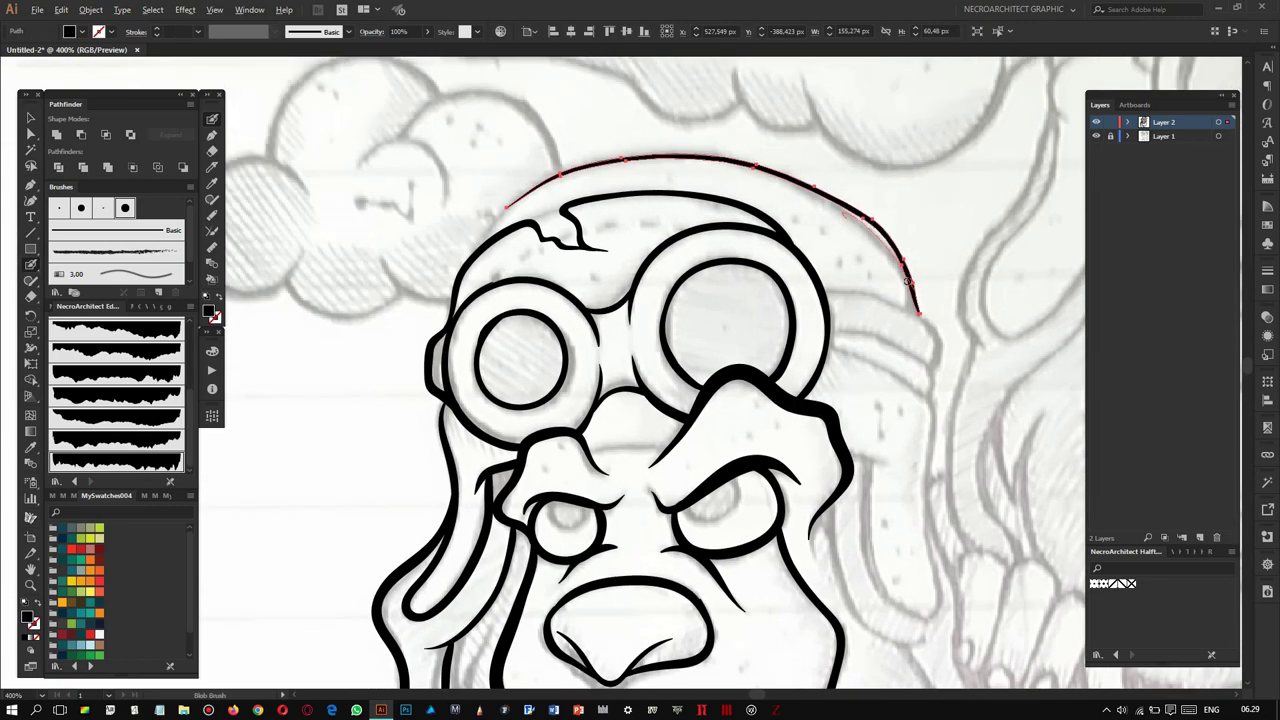
pyautogui.hotkey('ctrl', 'z')
pyautogui.moveTo(458, 210)
pyautogui.mouseDown()
pyautogui.moveTo(515, 168)
pyautogui.moveTo(878, 296)
pyautogui.moveTo(840, 170)
pyautogui.mouseUp()
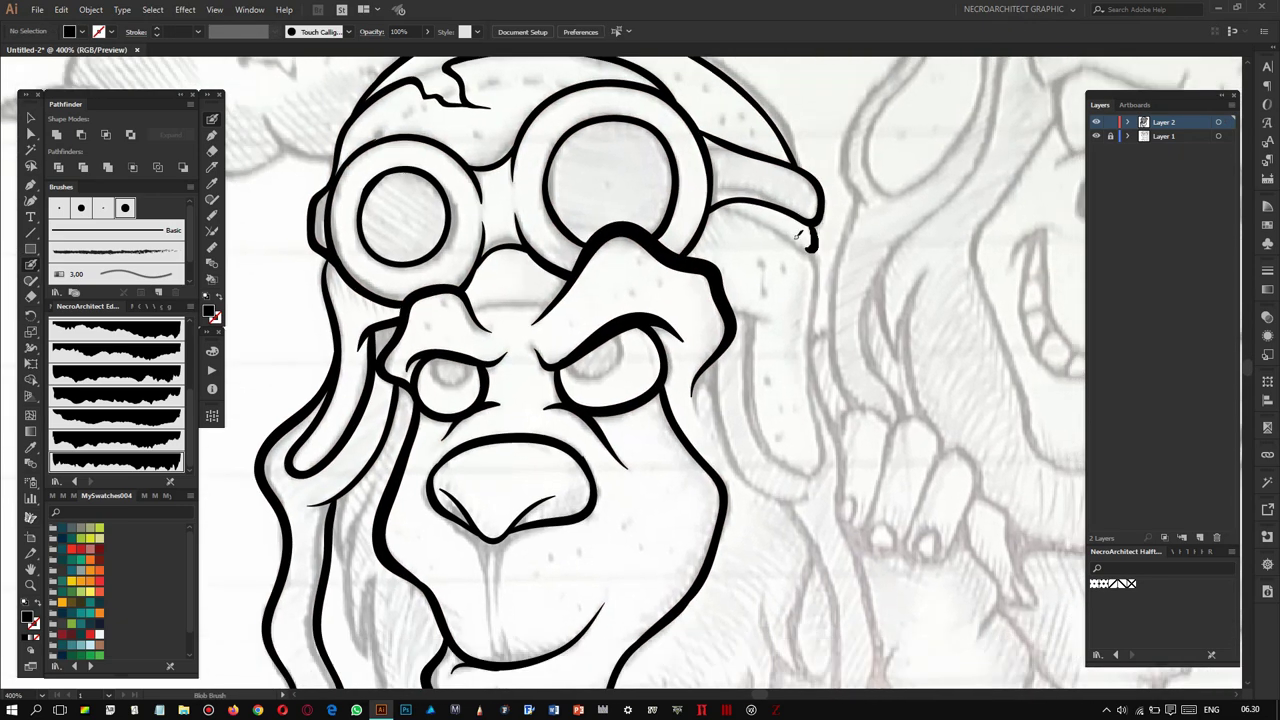
pyautogui.moveTo(800, 222)
pyautogui.mouseDown()
pyautogui.moveTo(818, 256)
pyautogui.moveTo(818, 181)
pyautogui.mouseUp()
# Ink the long hanging ear flap with its edges, inner edge and curled tip.
pyautogui.moveTo(486, 297); pyautogui.dragTo(565, 293)
pyautogui.moveTo(746, 298)
pyautogui.mouseDown()
pyautogui.moveTo(782, 308)
pyautogui.moveTo(760, 300)
pyautogui.mouseUp()
pyautogui.moveTo(830, 232); pyautogui.dragTo(806, 144)
pyautogui.moveTo(806, 300); pyautogui.dragTo(760, 362)
pyautogui.moveTo(814, 261)
pyautogui.mouseDown()
pyautogui.moveTo(800, 205)
pyautogui.moveTo(842, 390)
pyautogui.mouseUp()
pyautogui.moveTo(840, 390)
pyautogui.mouseDown()
pyautogui.moveTo(784, 333)
pyautogui.moveTo(808, 512)
pyautogui.mouseUp()
pyautogui.moveTo(770, 170); pyautogui.dragTo(830, 400)
pyautogui.moveTo(770, 497); pyautogui.dragTo(776, 532)
pyautogui.moveTo(815, 520)
pyautogui.mouseDown()
pyautogui.moveTo(773, 532)
pyautogui.moveTo(712, 288)
pyautogui.mouseUp()
pyautogui.scroll(-3, 712, 288)
pyautogui.moveTo(716, 210); pyautogui.dragTo(810, 430)
# Ink the left lion's chin line in thick black.
pyautogui.hscroll(-2, 397, 190)
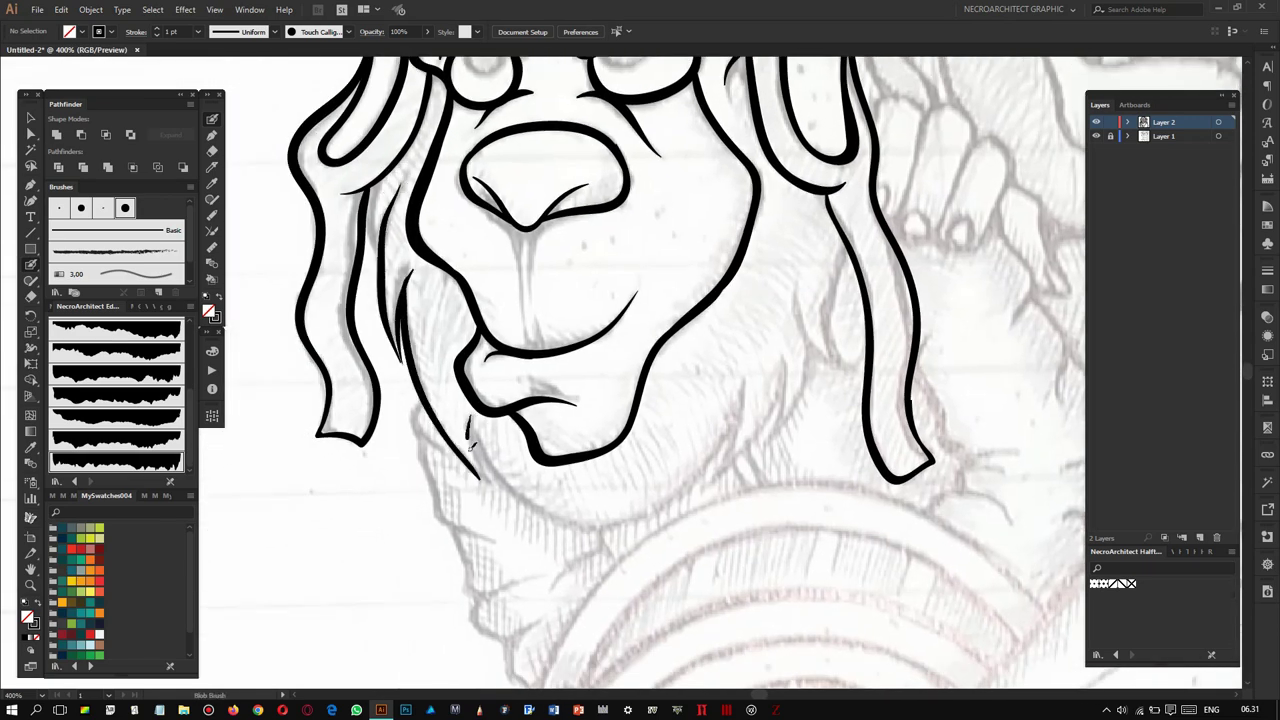
pyautogui.scroll(-3, 521, 505)
pyautogui.scroll(3, 521, 505)
pyautogui.moveTo(582, 452)
pyautogui.mouseDown()
pyautogui.moveTo(652, 474)
pyautogui.moveTo(800, 338)
pyautogui.mouseUp()
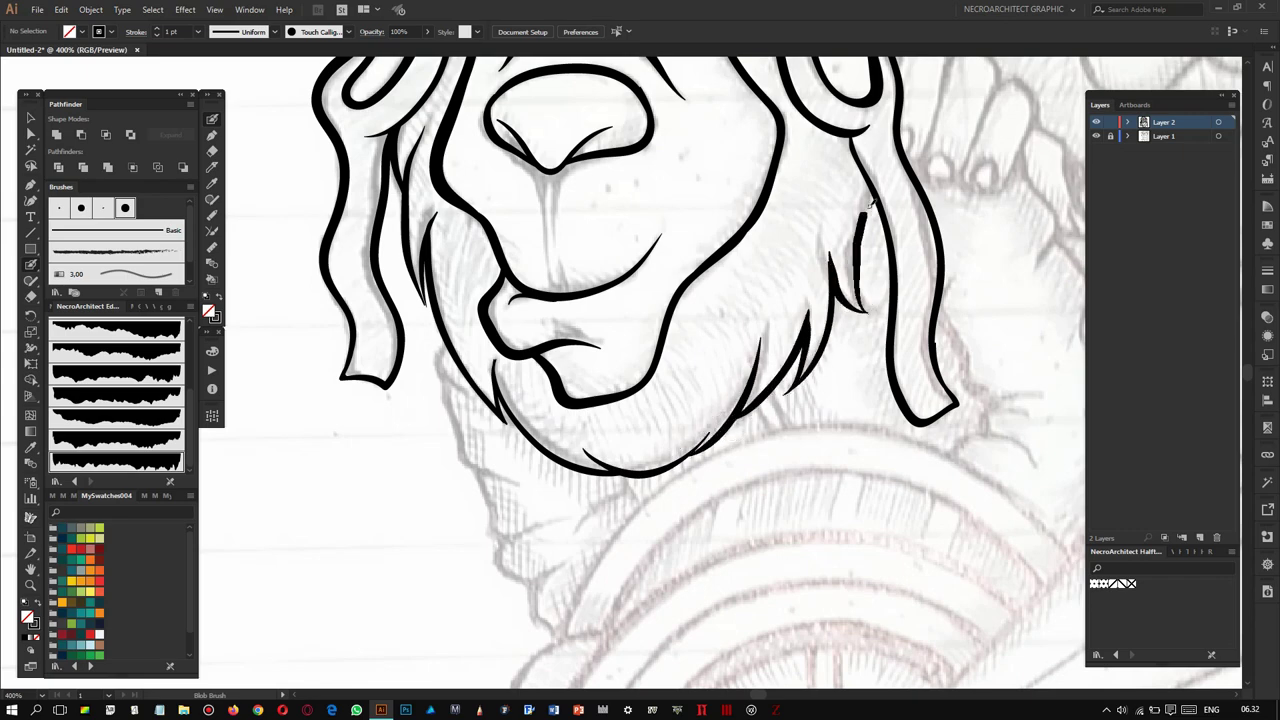
pyautogui.scroll(3, 600, 280)
pyautogui.hscroll(1, 460, 340)
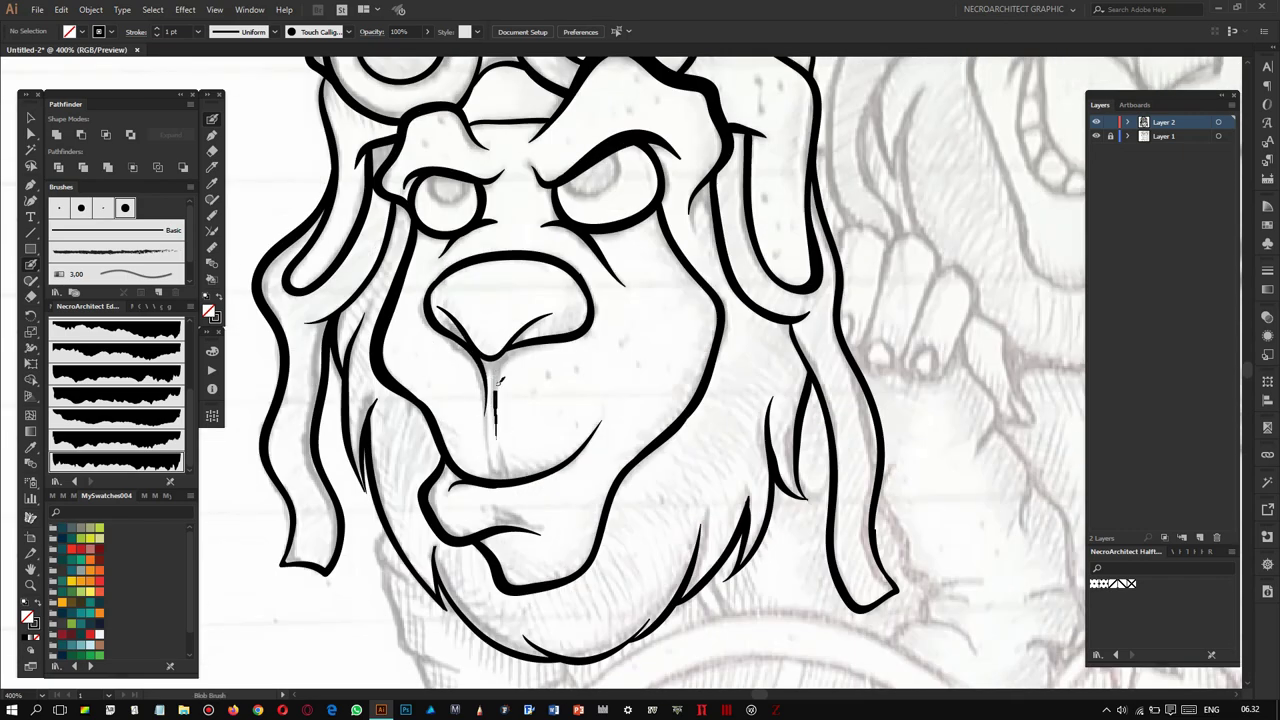
pyautogui.scroll(-2, 640, 370)
pyautogui.hscroll(5, 640, 370)
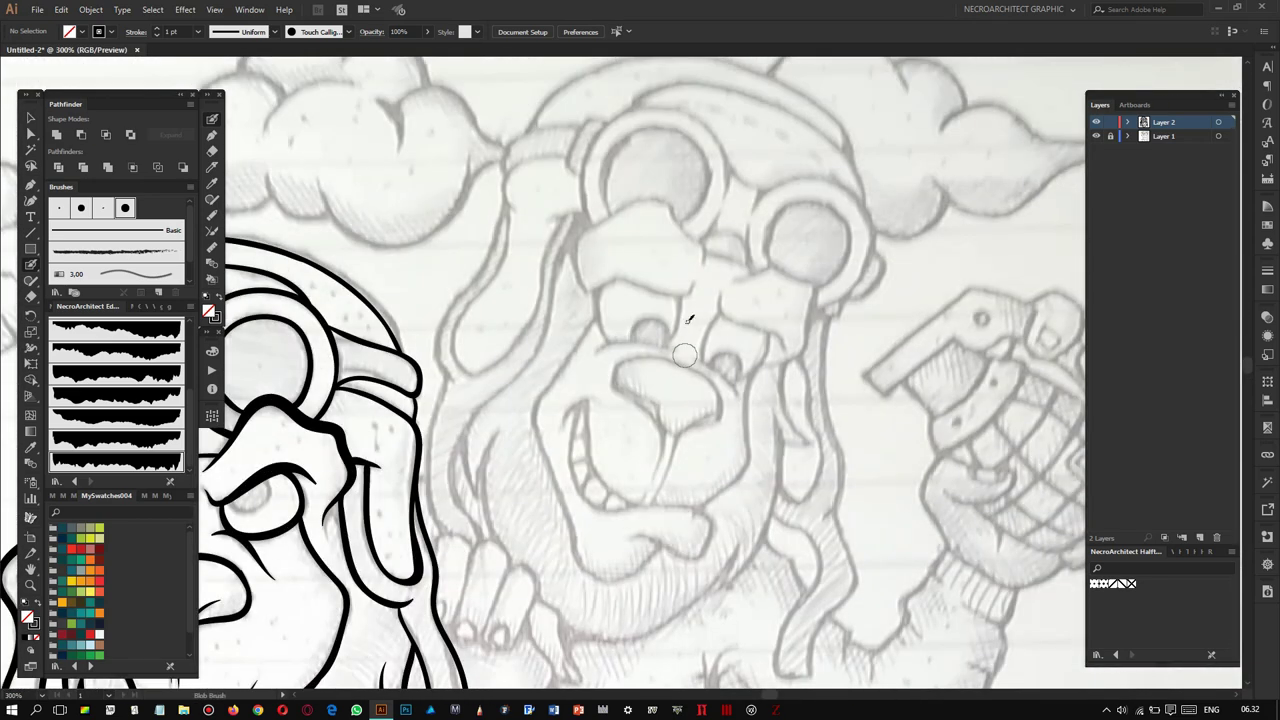
# Ink the right lion's brow, the head line by the eye, and the closed eye.
pyautogui.scroll(1, 685, 355)
pyautogui.moveTo(778, 252); pyautogui.dragTo(655, 285)
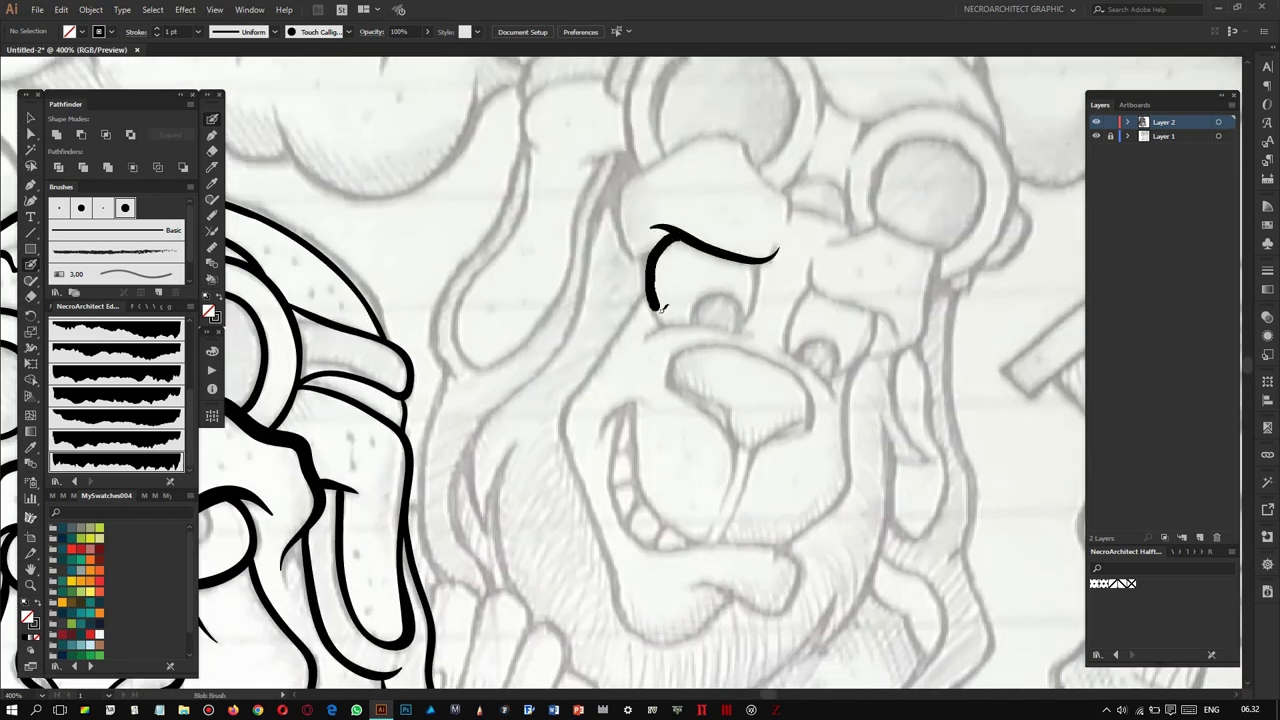
pyautogui.moveTo(730, 190); pyautogui.dragTo(780, 155)
pyautogui.hscroll(1, 700, 250)
pyautogui.moveTo(727, 212); pyautogui.dragTo(504, 418)
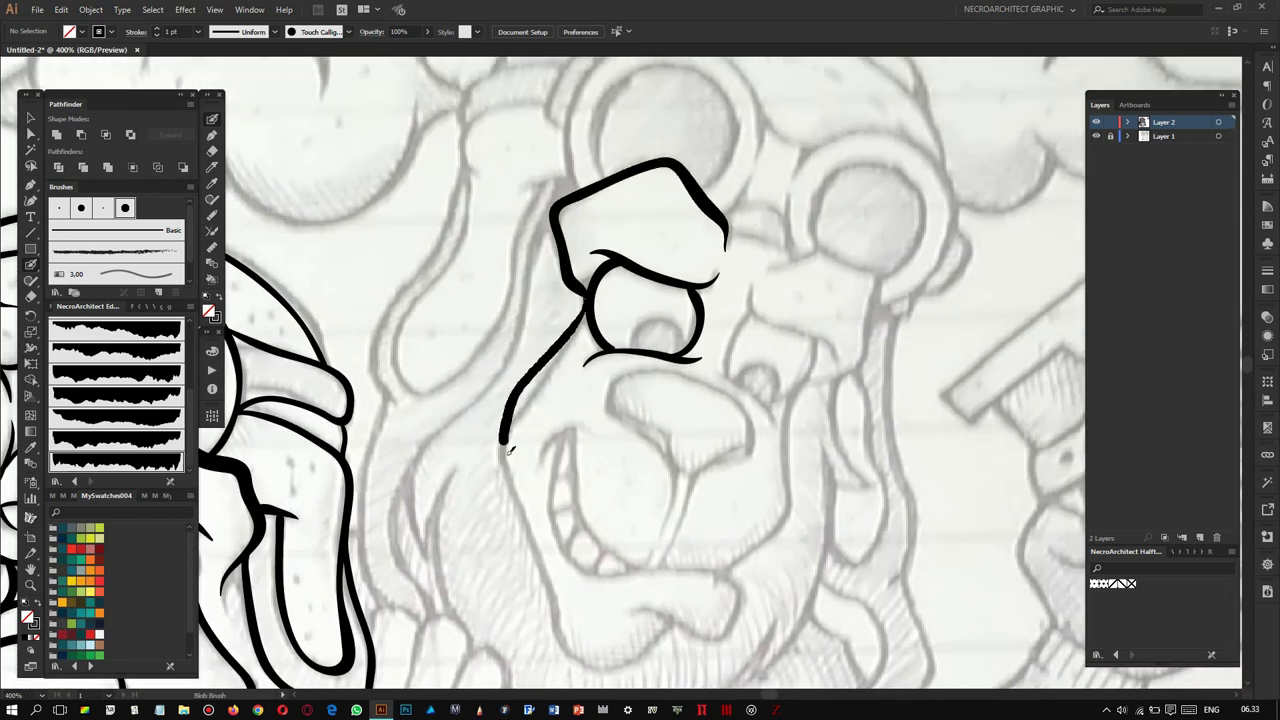
pyautogui.hscroll(1, 640, 300)
pyautogui.scroll(-1, 640, 300)
pyautogui.moveTo(697, 252); pyautogui.dragTo(786, 283)
pyautogui.scroll(-1, 745, 303)
# Ink the cheek outline, the mouth line and the grin along the jaw.
pyautogui.moveTo(860, 300); pyautogui.dragTo(765, 160)
pyautogui.hscroll(-1, 780, 300)
pyautogui.moveTo(810, 245); pyautogui.dragTo(770, 375)
pyautogui.scroll(-2, 700, 330)
pyautogui.moveTo(608, 210)
pyautogui.mouseDown()
pyautogui.moveTo(618, 340)
pyautogui.moveTo(765, 395)
pyautogui.moveTo(630, 190)
pyautogui.moveTo(635, 300)
pyautogui.mouseUp()
pyautogui.scroll(-1, 700, 380)
pyautogui.hscroll(-1, 700, 380)
pyautogui.scroll(1, 690, 232)
# Close the nose outline and ink the left goggle lens with its outer ring.
pyautogui.moveTo(760, 292); pyautogui.dragTo(660, 235)
pyautogui.scroll(3, 690, 260)
pyautogui.hscroll(-1, 690, 260)
pyautogui.moveTo(787, 143); pyautogui.dragTo(835, 268)
pyautogui.moveTo(668, 245); pyautogui.dragTo(862, 262)
pyautogui.hscroll(2, 850, 270)
# Ink the right goggle lens ring and its inner ring.
pyautogui.moveTo(766, 305)
pyautogui.mouseDown()
pyautogui.moveTo(940, 282)
pyautogui.moveTo(855, 368)
pyautogui.mouseUp()
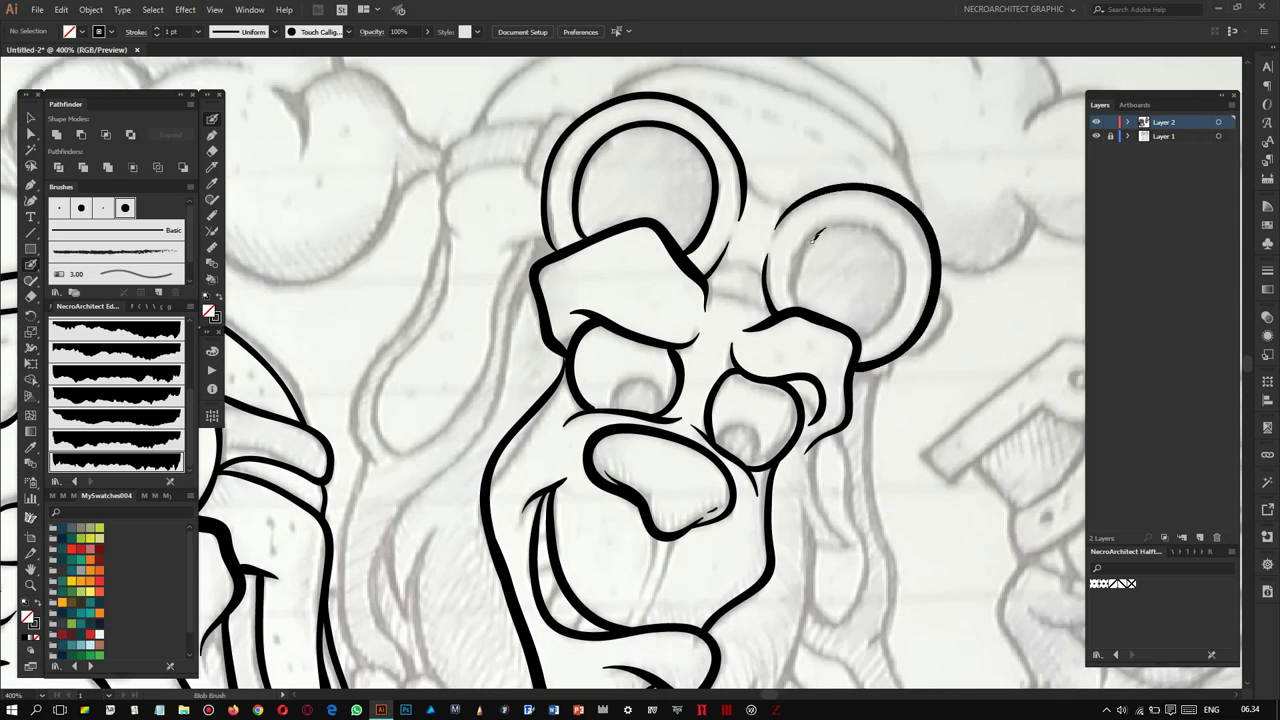
pyautogui.moveTo(903, 241); pyautogui.dragTo(800, 232)
pyautogui.hscroll(1, 712, 163)
pyautogui.scroll(2, 748, 283)
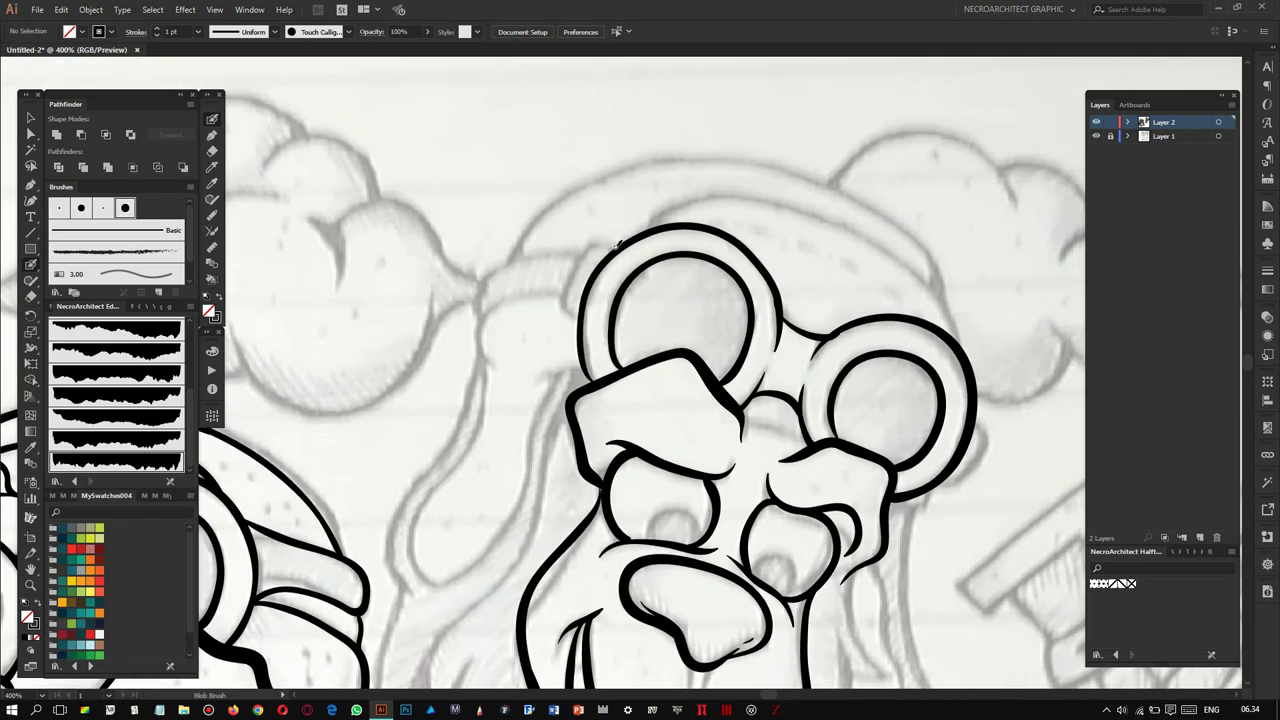
pyautogui.hscroll(-3, 563, 277)
# Ink a curve below the left goggle and redraw the mane line beside the face.
pyautogui.moveTo(677, 212); pyautogui.dragTo(566, 285)
pyautogui.scroll(-1, 600, 323)
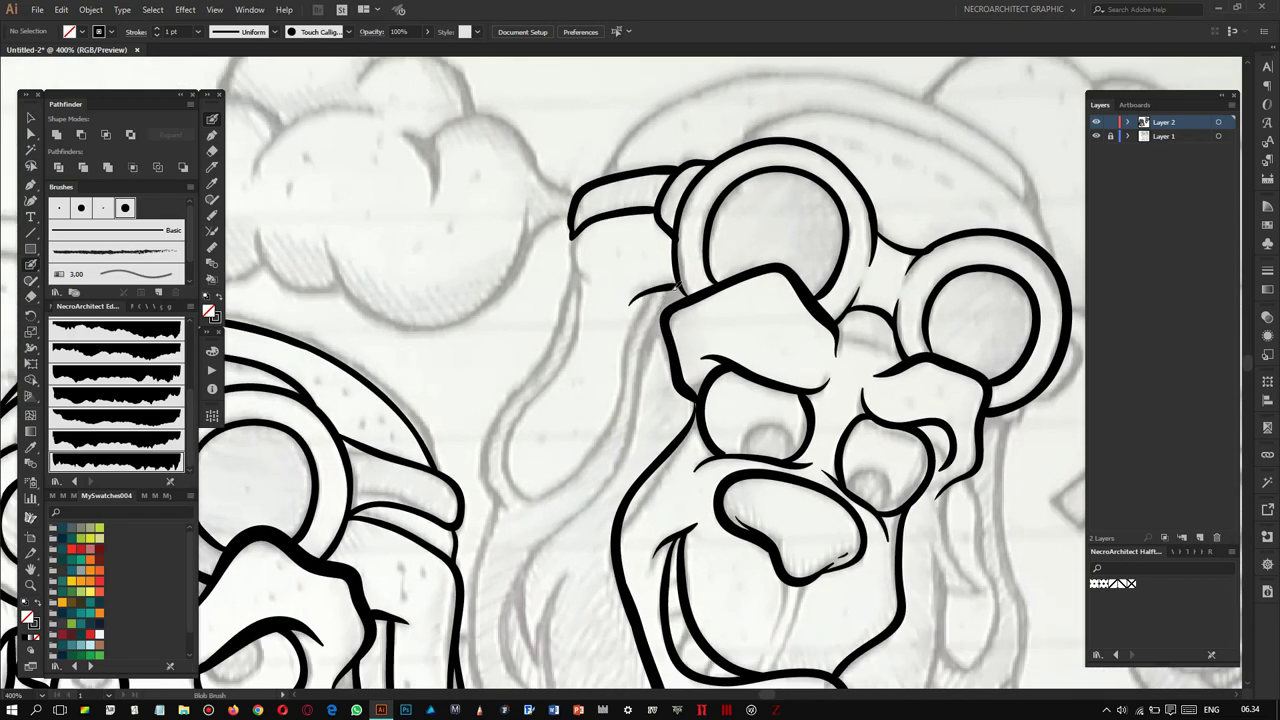
pyautogui.scroll(-1, 600, 323)
pyautogui.scroll(-2, 514, 371)
pyautogui.moveTo(655, 175)
pyautogui.mouseDown()
pyautogui.moveTo(505, 374)
pyautogui.moveTo(487, 527)
pyautogui.mouseUp()
pyautogui.scroll(-1, 505, 374)
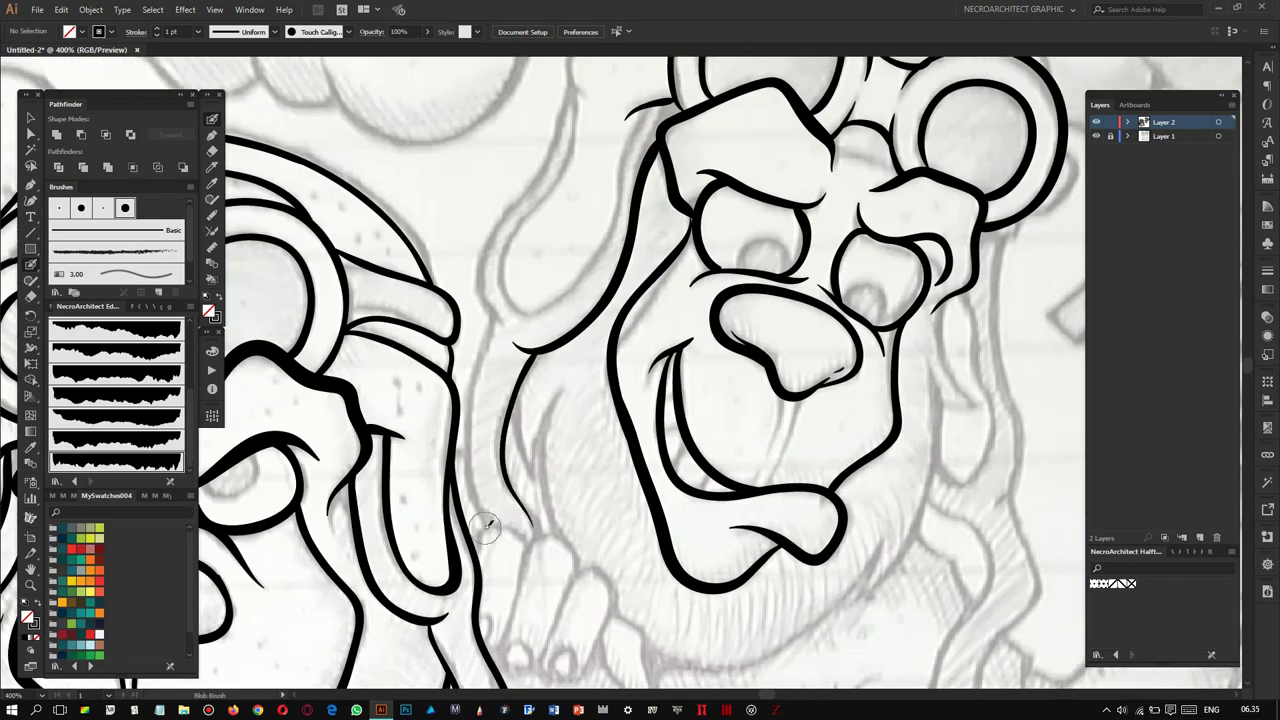
pyautogui.hotkey('ctrl', 'z')
pyautogui.moveTo(492, 330); pyautogui.dragTo(572, 100)
# Ink the lower edge of the lion's chin.
pyautogui.scroll(2, 475, 395)
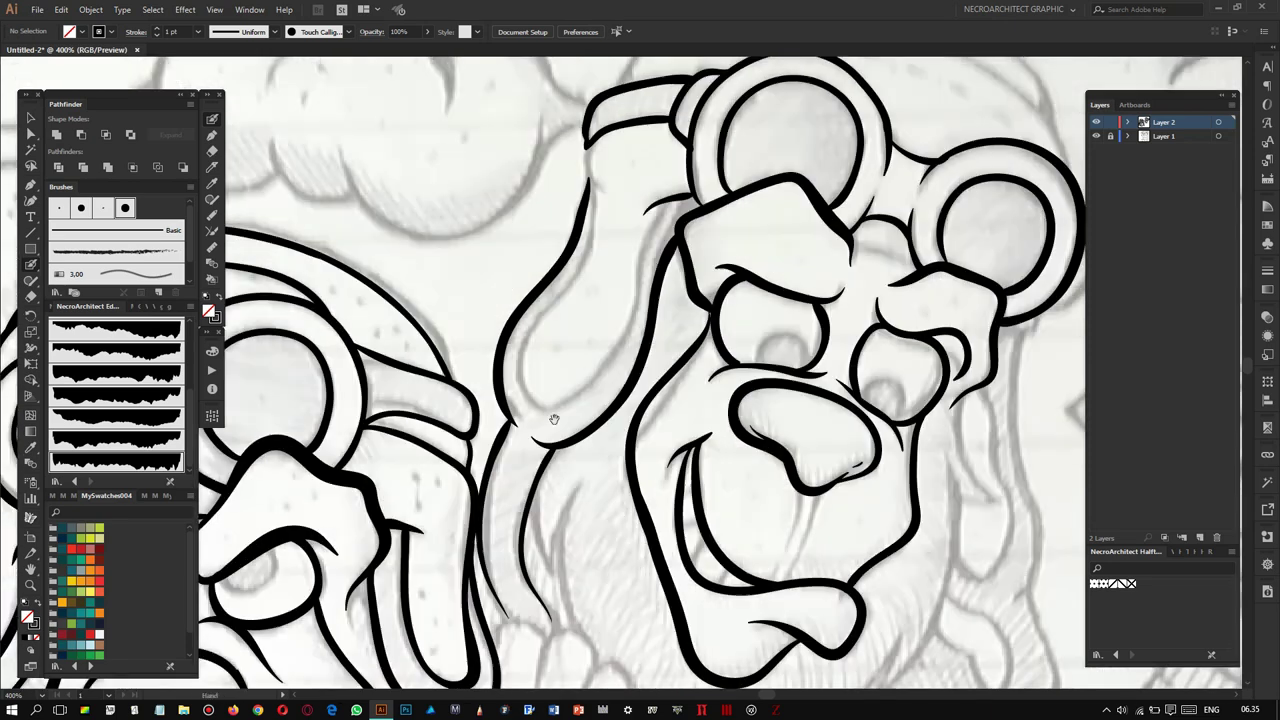
pyautogui.scroll(1, 590, 228)
pyautogui.scroll(-2, 520, 335)
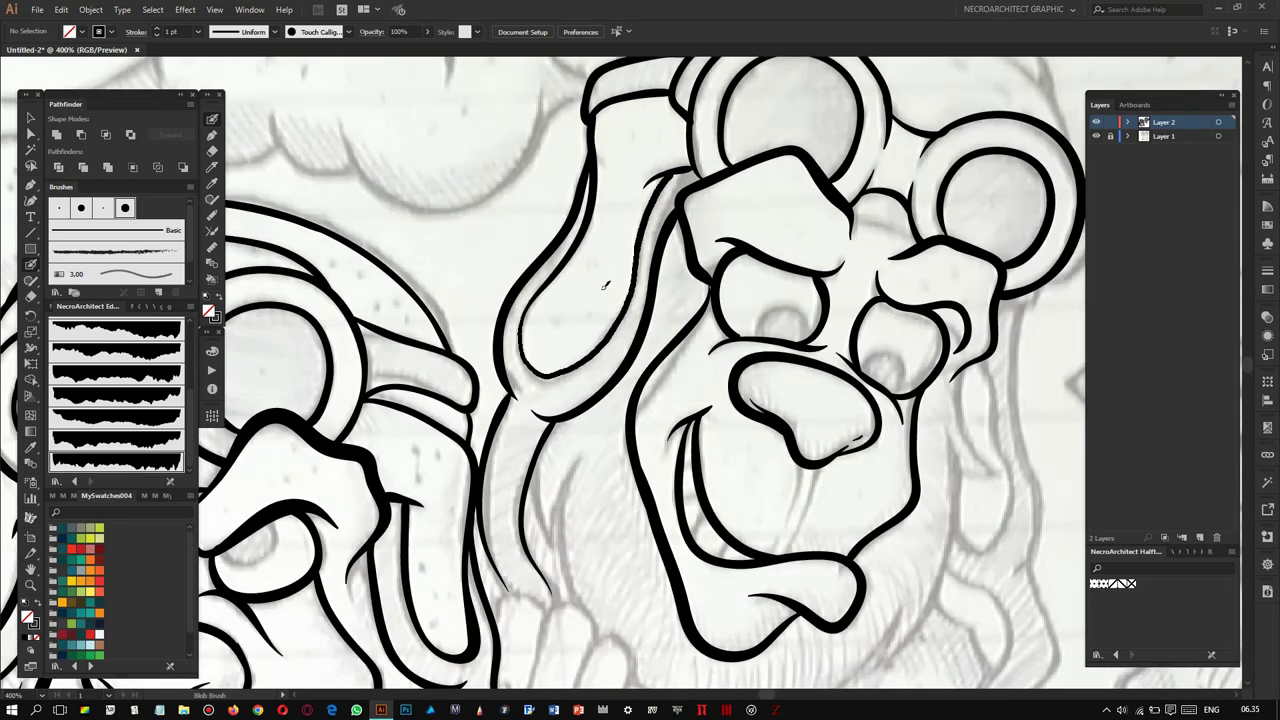
pyautogui.scroll(-4, 604, 285)
pyautogui.hscroll(5, 650, 350)
pyautogui.scroll(2, 728, 370)
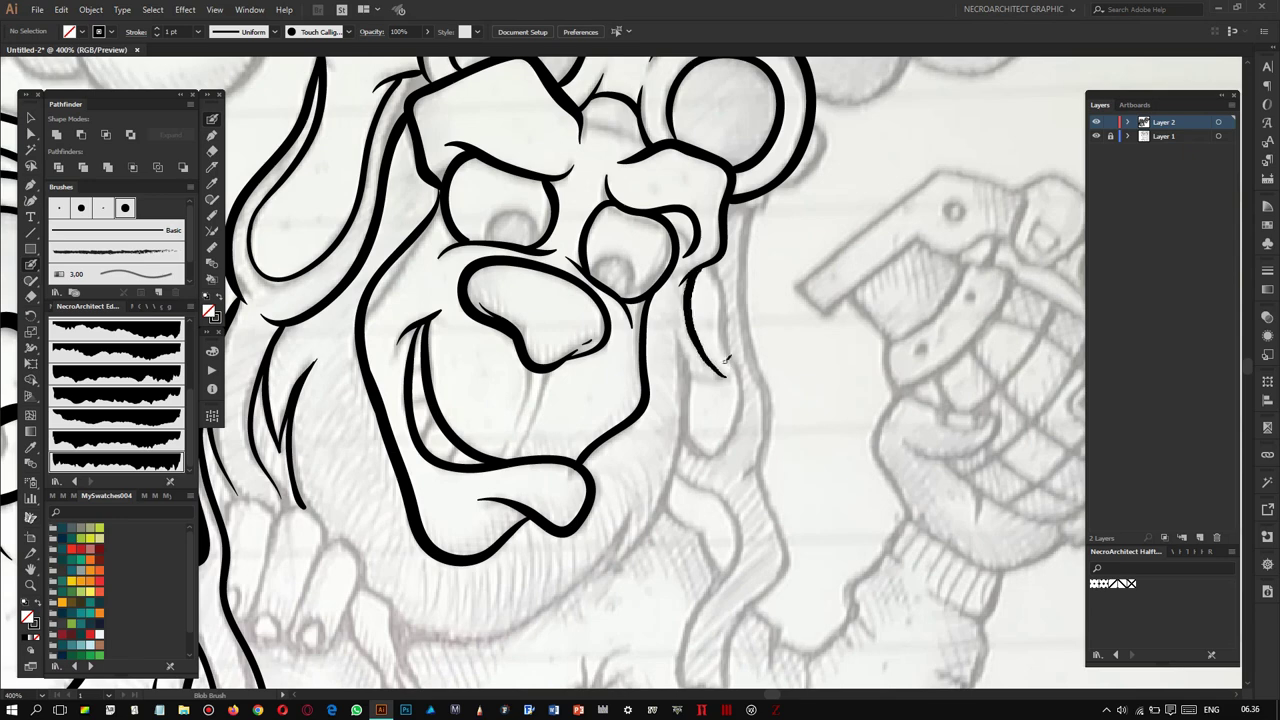
pyautogui.scroll(-3, 678, 450)
pyautogui.scroll(-3, 650, 400)
pyautogui.hscroll(-2, 650, 400)
pyautogui.moveTo(750, 258); pyautogui.dragTo(614, 378)
# Start inking the fingers of the lion's paw.
pyautogui.hscroll(-1, 614, 383)
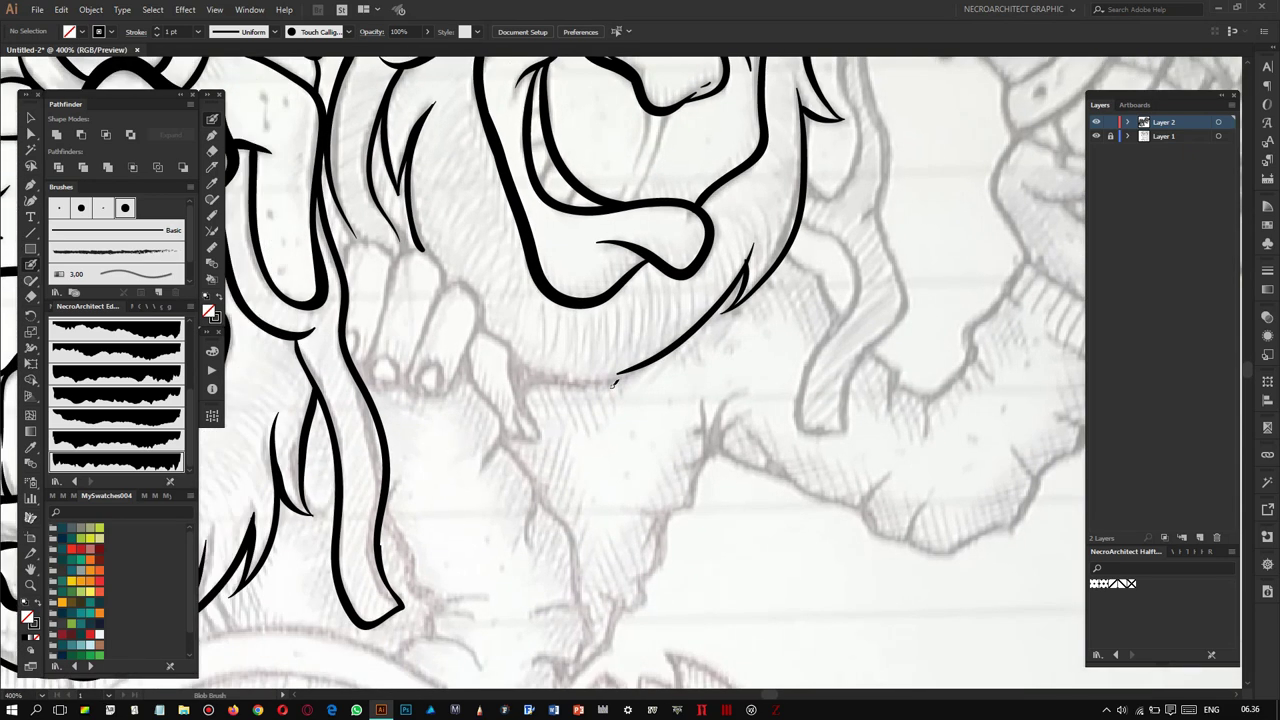
pyautogui.hscroll(-2, 612, 338)
pyautogui.scroll(-1, 562, 265)
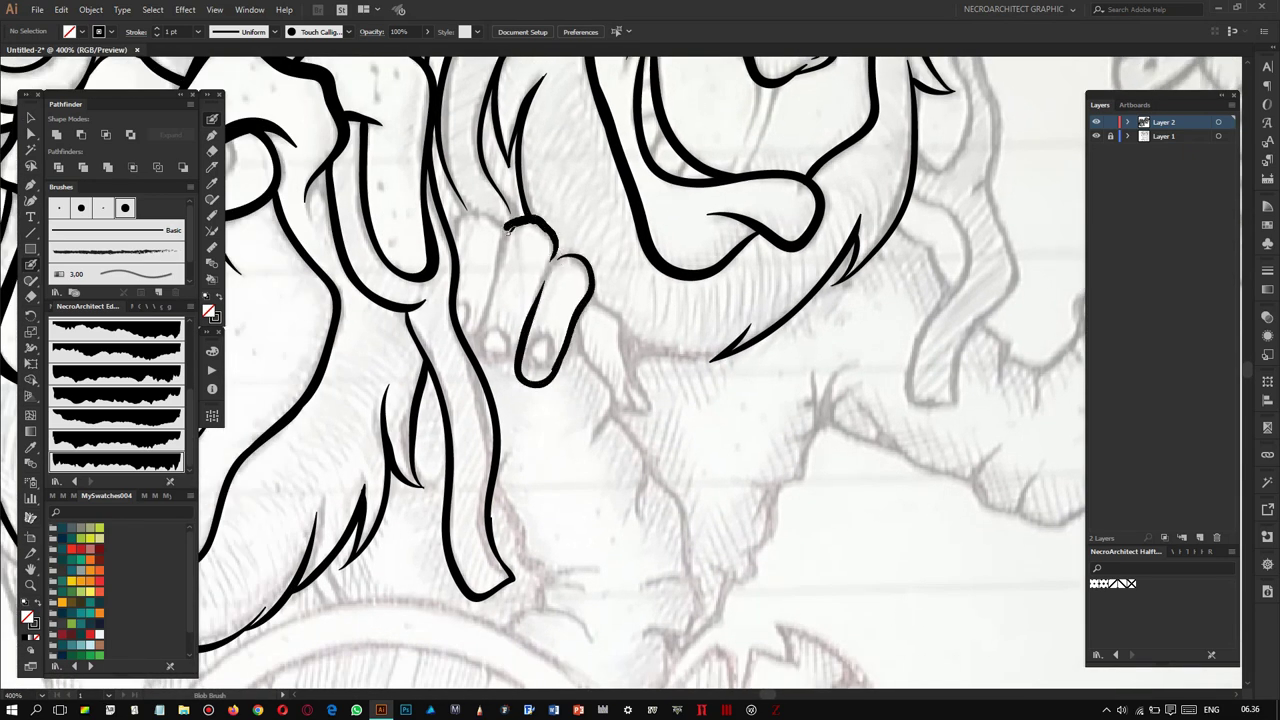
pyautogui.scroll(-1, 489, 252)
pyautogui.hscroll(1, 489, 252)
pyautogui.hscroll(2, 600, 300)
pyautogui.scroll(1, 600, 300)
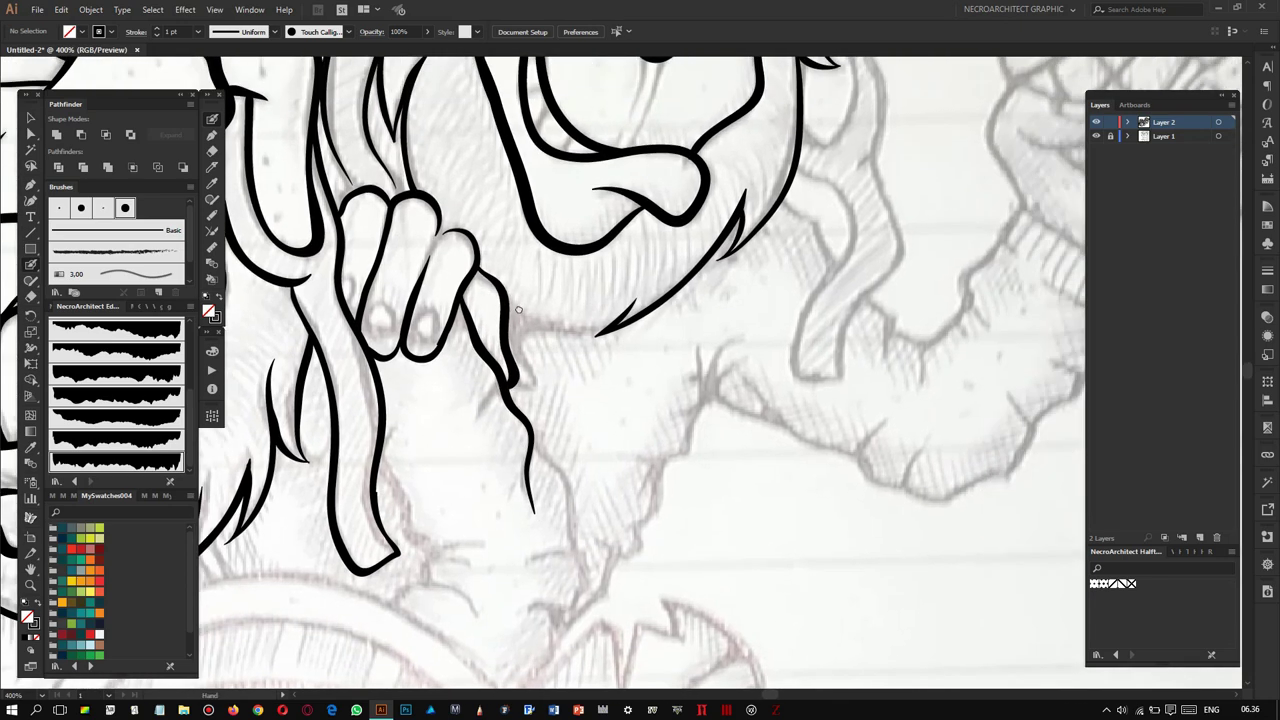
pyautogui.scroll(-2, 500, 250)
pyautogui.moveTo(497, 235); pyautogui.dragTo(538, 222)
# Ink the top of the lion's head.
pyautogui.scroll(4, 466, 220)
pyautogui.hscroll(-1, 430, 270)
pyautogui.scroll(-3, 538, 368)
pyautogui.hscroll(2, 500, 340)
pyautogui.scroll(-2, 589, 410)
pyautogui.scroll(2, 694, 363)
pyautogui.scroll(3, 557, 357)
pyautogui.scroll(3, 700, 300)
pyautogui.hscroll(-2, 700, 300)
pyautogui.scroll(1, 810, 222)
pyautogui.hscroll(1, 790, 250)
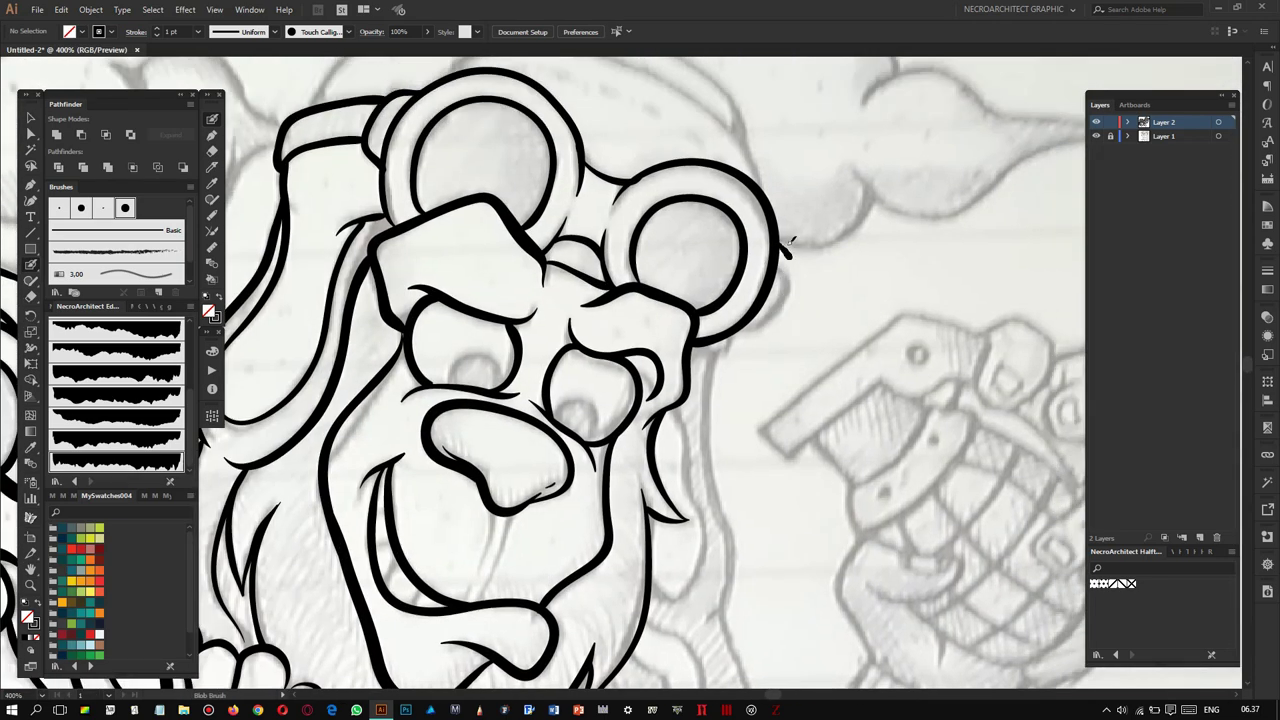
pyautogui.scroll(3, 777, 302)
pyautogui.moveTo(510, 214); pyautogui.dragTo(790, 312)
# Ink the outer head outline and extend the mane outline upward.
pyautogui.scroll(1, 600, 290)
pyautogui.hscroll(-2, 600, 290)
pyautogui.moveTo(370, 272); pyautogui.dragTo(748, 198)
pyautogui.scroll(-3, 753, 199)
pyautogui.scroll(-3, 800, 287)
pyautogui.moveTo(799, 316); pyautogui.dragTo(766, 126)
# Ink a short mane edge and the sleeve outline, then start the grenade lever.
pyautogui.scroll(-1, 752, 378)
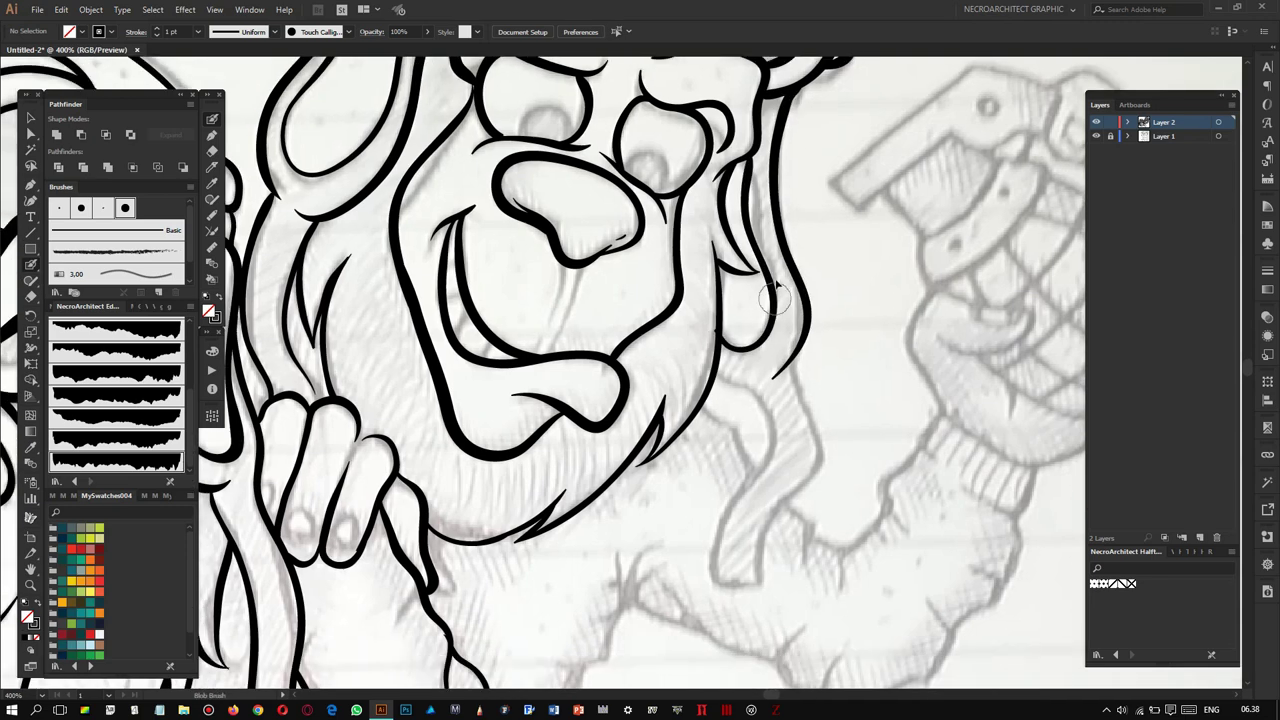
pyautogui.scroll(-1, 750, 320)
pyautogui.moveTo(738, 314)
pyautogui.mouseDown()
pyautogui.moveTo(766, 312)
pyautogui.moveTo(760, 505)
pyautogui.mouseUp()
pyautogui.moveTo(800, 280); pyautogui.dragTo(830, 440)
pyautogui.scroll(-3, 760, 400)
pyautogui.scroll(3, 709, 399)
pyautogui.moveTo(709, 399); pyautogui.dragTo(555, 253)
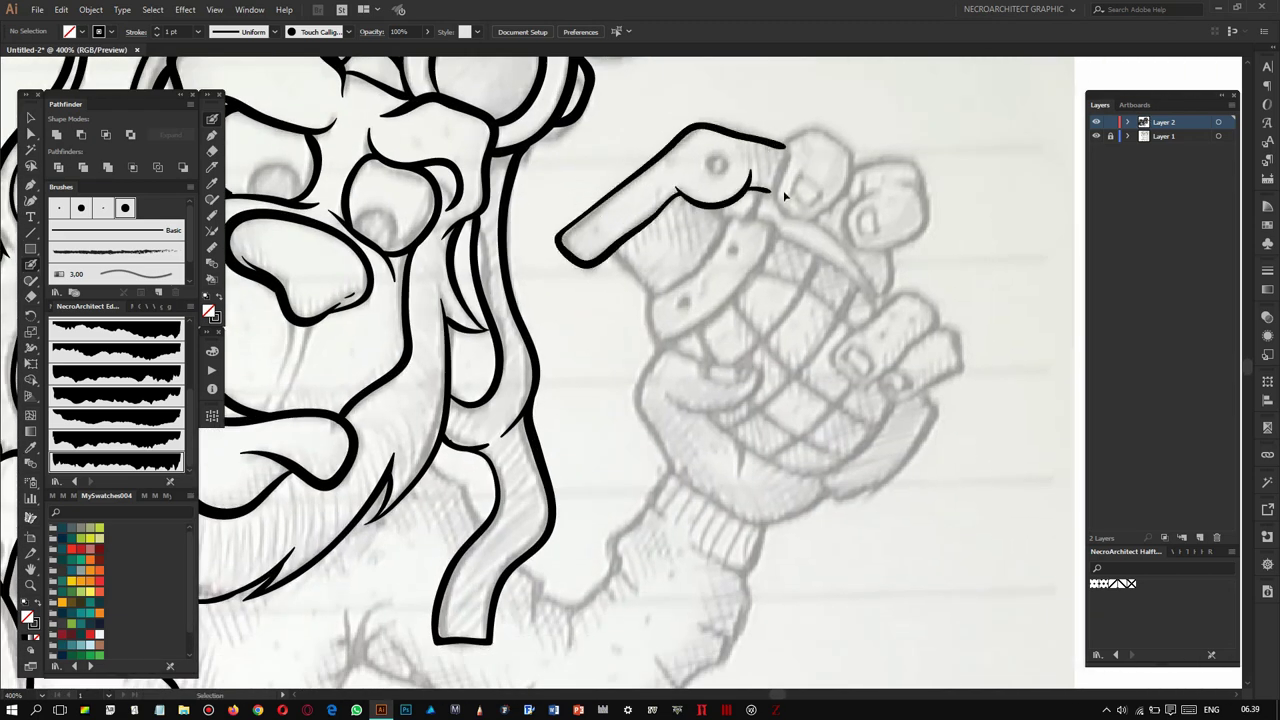
# Ink the grenade's right edge, the knuckle's lower-left side and the right fingertip.
pyautogui.hotkey('ctrl', 'z')
pyautogui.moveTo(868, 268); pyautogui.dragTo(876, 292)
pyautogui.scroll(1, 876, 292)
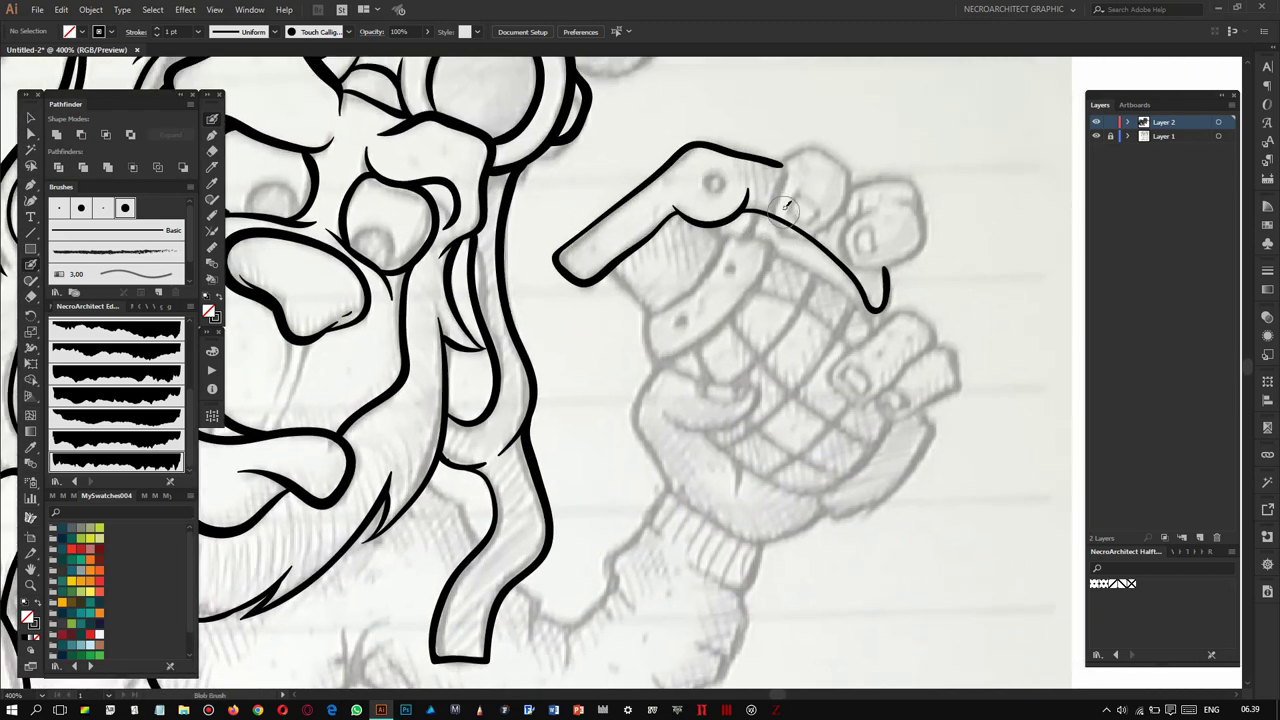
pyautogui.moveTo(833, 228); pyautogui.dragTo(772, 190)
pyautogui.scroll(-1, 830, 180)
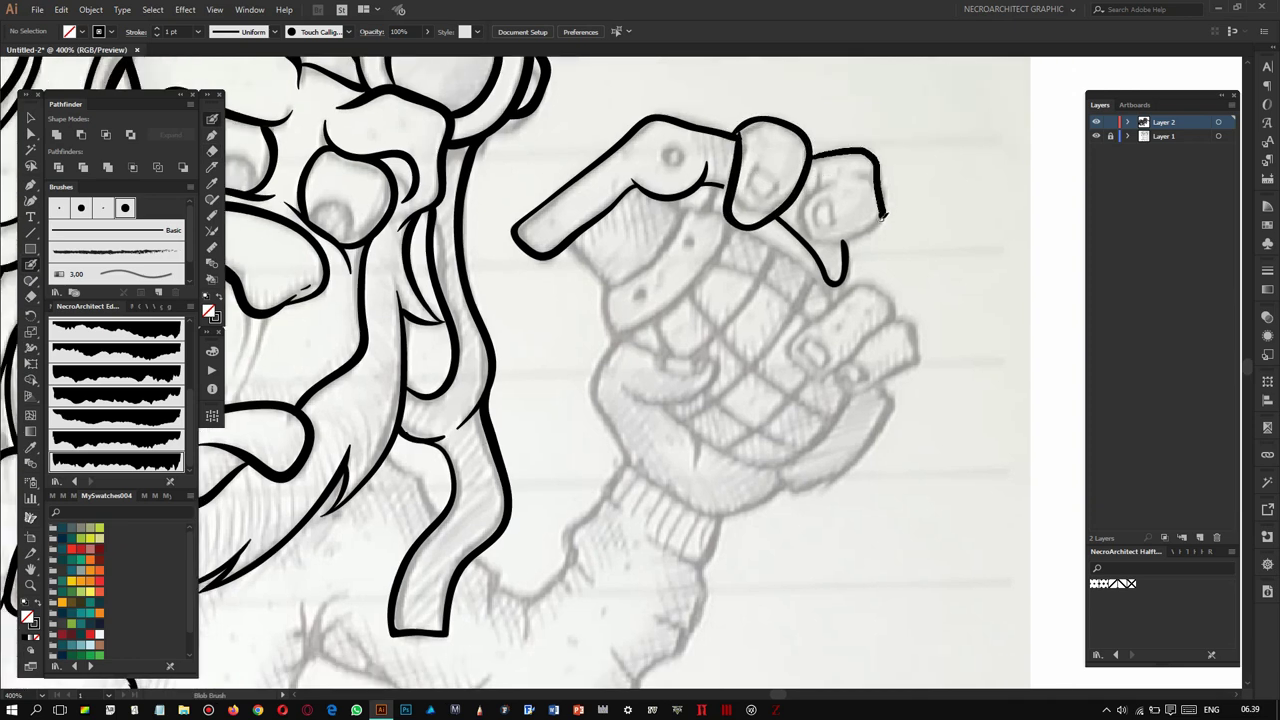
pyautogui.moveTo(881, 216); pyautogui.dragTo(793, 252)
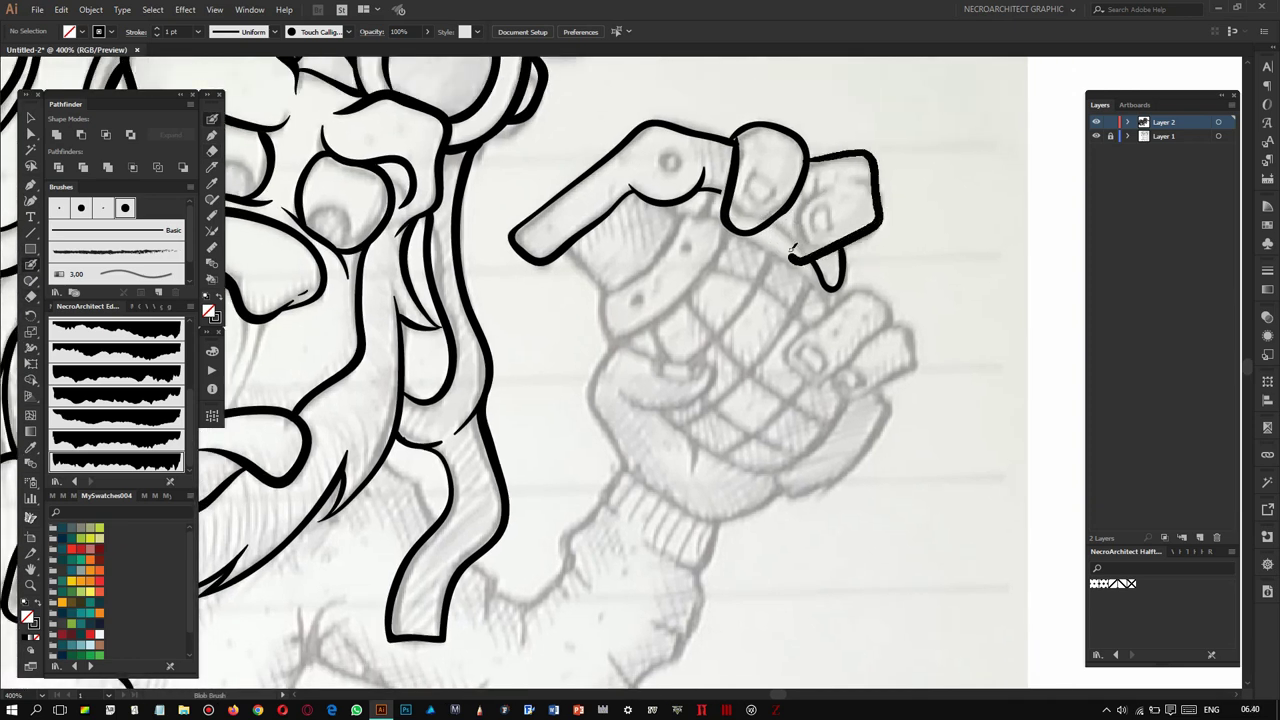
# Close the knuckle's lower outline and outline the thumb, discarding the unfinished stroke.
pyautogui.moveTo(710, 238); pyautogui.dragTo(745, 196)
pyautogui.scroll(-1, 678, 226)
pyautogui.moveTo(642, 212)
pyautogui.mouseDown()
pyautogui.moveTo(766, 146)
pyautogui.moveTo(593, 209)
pyautogui.moveTo(559, 205)
pyautogui.mouseUp()
pyautogui.moveTo(500, 420); pyautogui.dragTo(519, 366)
pyautogui.moveTo(617, 448); pyautogui.dragTo(618, 450)
pyautogui.hotkey('ctrl', 'z')
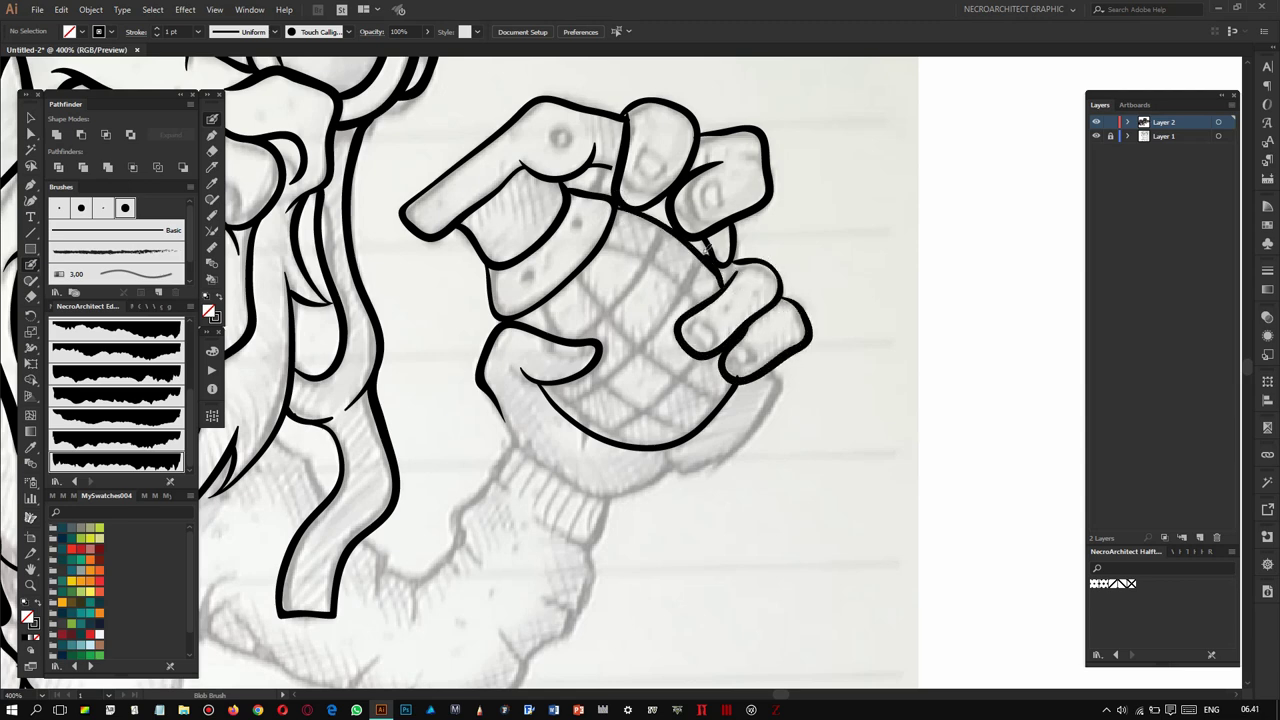
# Replace the stray cuff stroke with the wrist's left edge and a small mark.
pyautogui.scroll(-4, 718, 262)
pyautogui.hscroll(-3, 660, 300)
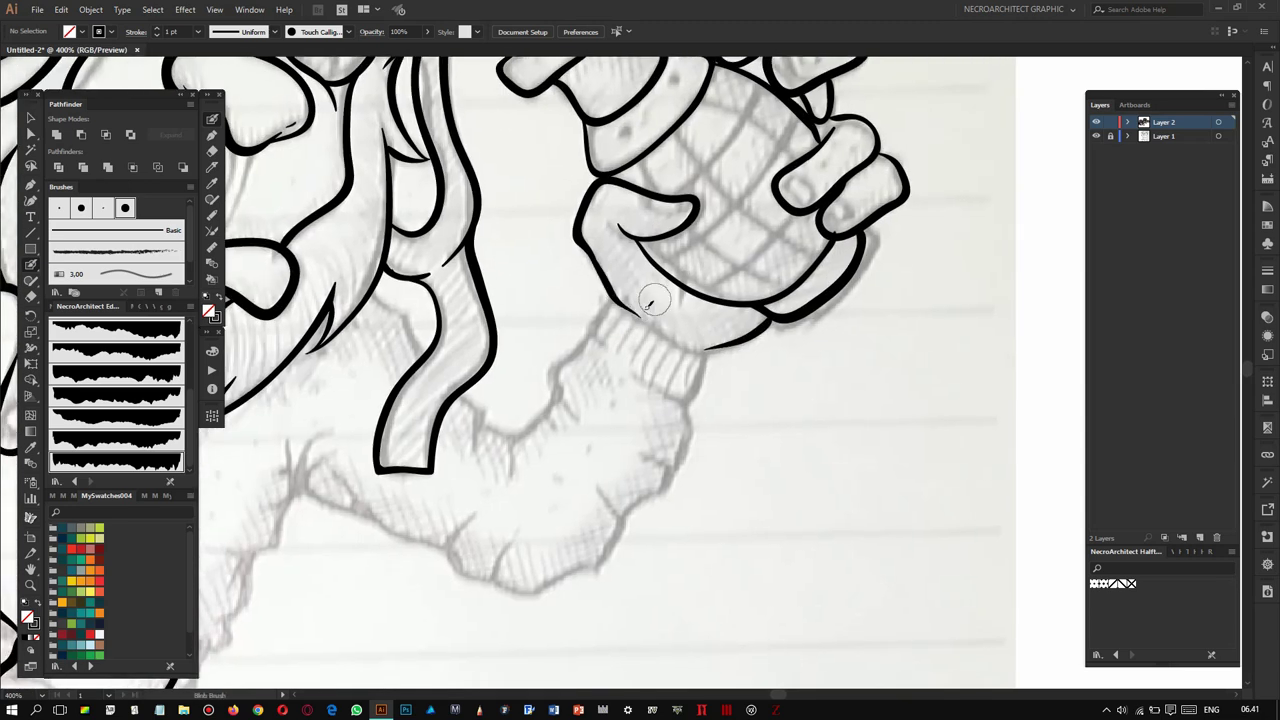
pyautogui.scroll(-2, 688, 237)
pyautogui.hscroll(-3, 722, 290)
pyautogui.hotkey('ctrl', 'z')
pyautogui.moveTo(716, 301); pyautogui.dragTo(736, 241)
pyautogui.scroll(-2, 797, 345)
pyautogui.moveTo(480, 190); pyautogui.dragTo(504, 206)
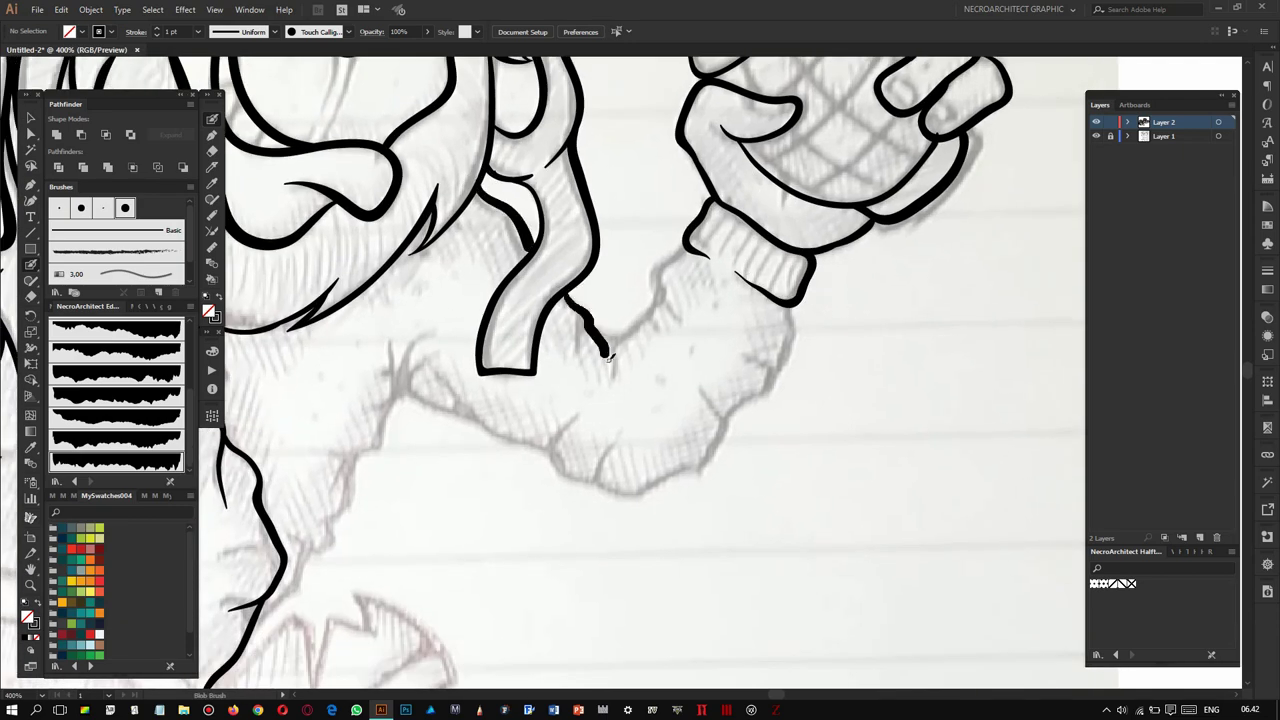
# Trace the hand's bottom outline in four connected strokes.
pyautogui.moveTo(790, 312); pyautogui.dragTo(715, 430)
pyautogui.hscroll(-3, 715, 430)
pyautogui.moveTo(925, 160); pyautogui.dragTo(845, 305)
pyautogui.moveTo(680, 170); pyautogui.dragTo(590, 265)
pyautogui.moveTo(850, 260); pyautogui.dragTo(680, 325)
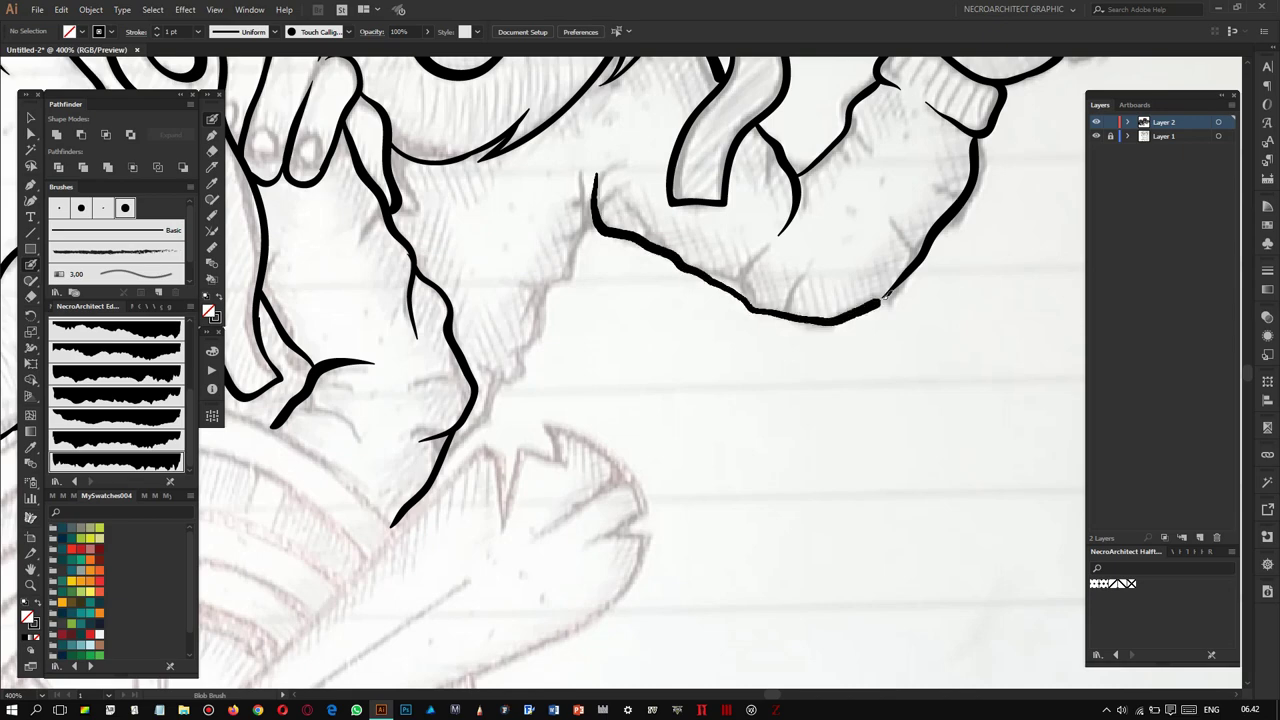
pyautogui.scroll(2, 620, 310)
# Ink the left edge of the lion's chin.
pyautogui.scroll(-2, 598, 325)
pyautogui.scroll(-5, 598, 325)
pyautogui.scroll(-3, 520, 380)
pyautogui.scroll(3, 437, 432)
pyautogui.scroll(-3, 437, 432)
pyautogui.moveTo(360, 208)
pyautogui.mouseDown()
pyautogui.moveTo(365, 278)
pyautogui.moveTo(455, 478)
pyautogui.mouseUp()
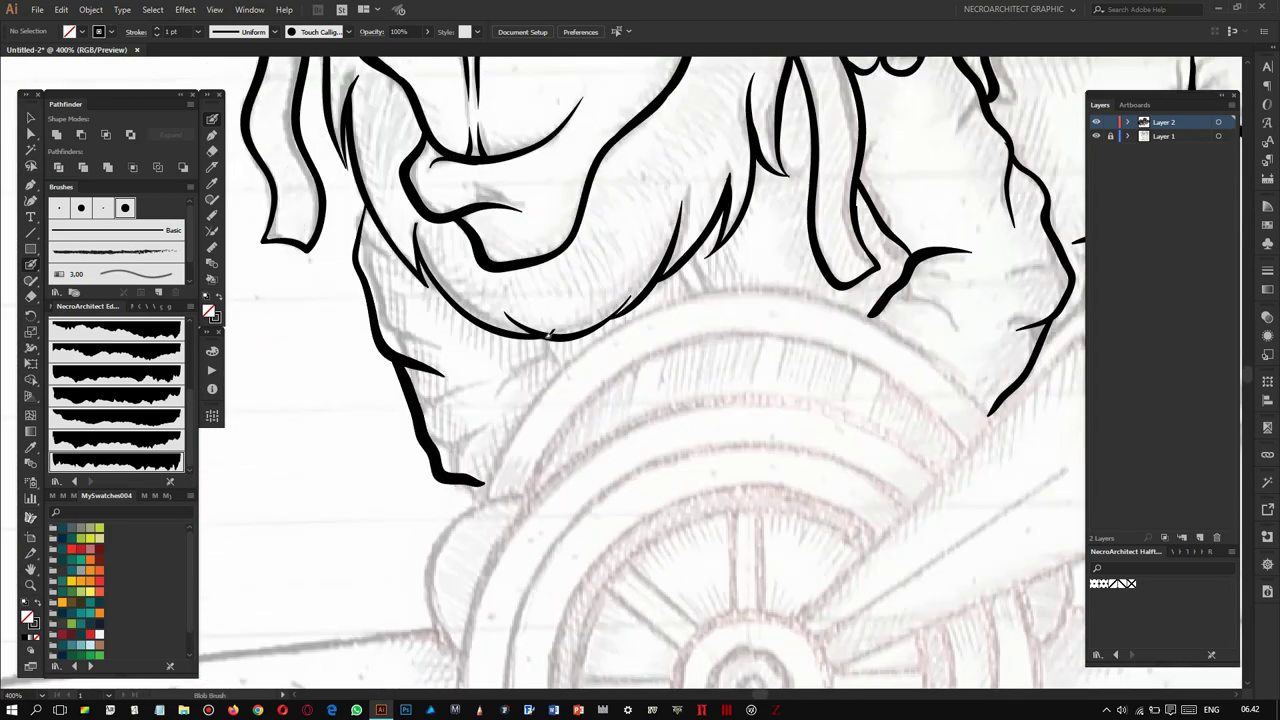
# Ink the arc along the wheel rim, redrawing the first attempt.
pyautogui.scroll(-5, 549, 362)
pyautogui.hscroll(5, 549, 362)
pyautogui.moveTo(404, 358); pyautogui.dragTo(840, 312)
pyautogui.hscroll(-2, 584, 304)
pyautogui.hotkey('ctrl', 'z')
pyautogui.moveTo(404, 384)
pyautogui.mouseDown()
pyautogui.moveTo(529, 212)
pyautogui.moveTo(880, 252)
pyautogui.mouseUp()
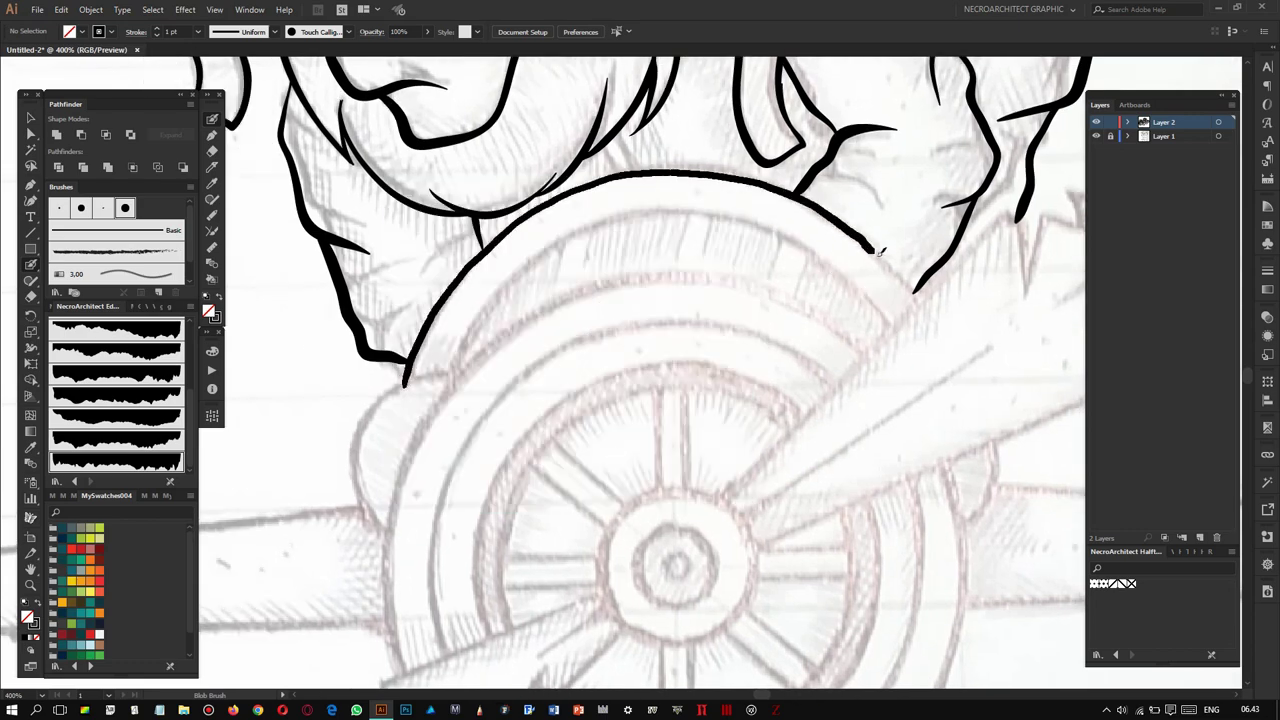
pyautogui.scroll(-2, 880, 252)
pyautogui.hscroll(2, 880, 252)
# Add a thinner inner rim arc, the wheel's left edge, and the hub circle with centre dot.
pyautogui.moveTo(400, 320); pyautogui.dragTo(547, 170)
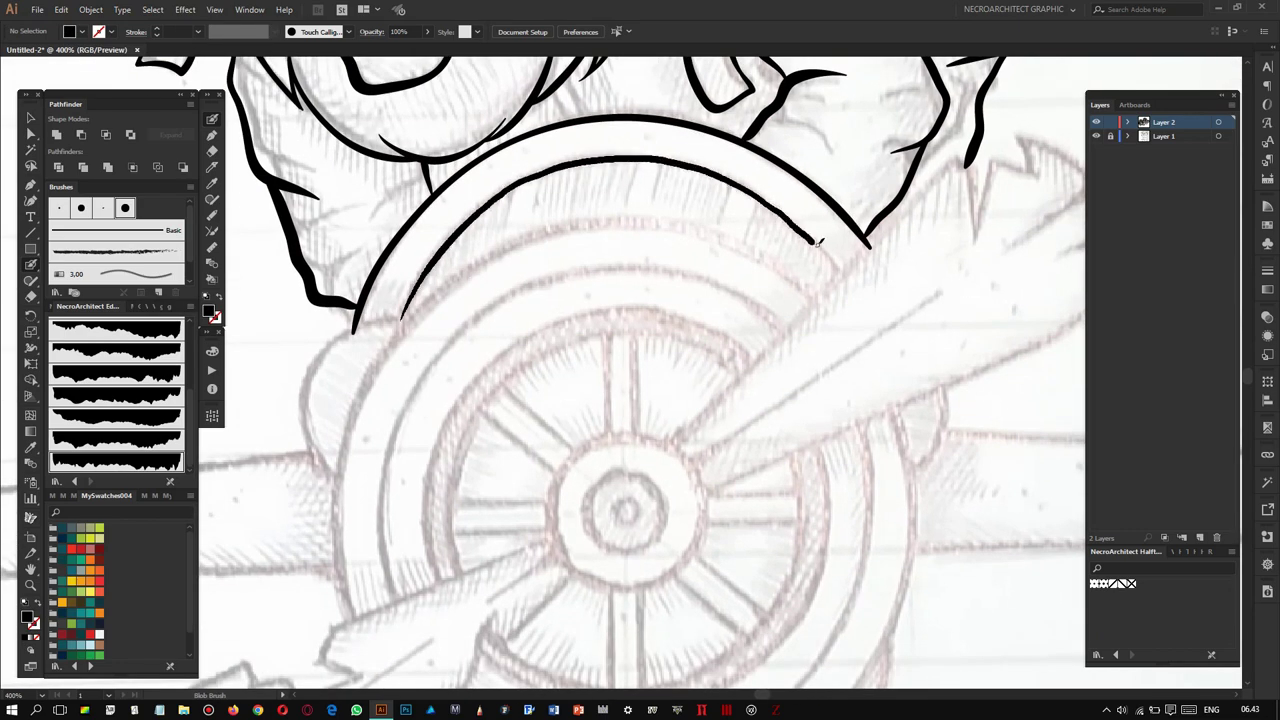
pyautogui.scroll(1, 817, 242)
pyautogui.hscroll(-2, 817, 242)
pyautogui.moveTo(445, 326); pyautogui.dragTo(430, 466)
pyautogui.scroll(-2, 600, 315)
pyautogui.hscroll(2, 677, 320)
pyautogui.moveTo(672, 380); pyautogui.dragTo(652, 368)
pyautogui.scroll(-1, 669, 371)
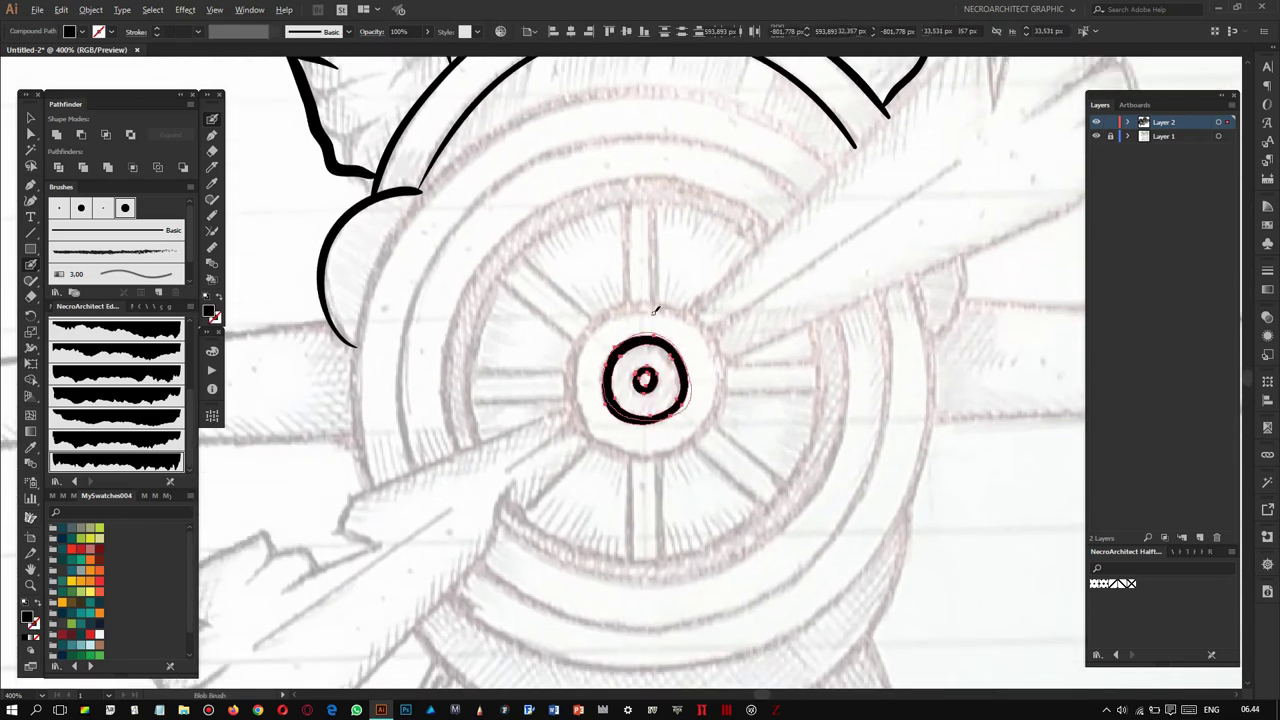
# Ink the upper-right blade's long edge from the hub, redrawing a short tip outline.
pyautogui.scroll(2, 670, 340)
pyautogui.hscroll(3, 670, 340)
pyautogui.moveTo(466, 470)
pyautogui.mouseDown()
pyautogui.moveTo(775, 188)
pyautogui.moveTo(777, 288)
pyautogui.mouseUp()
pyautogui.scroll(2, 777, 290)
pyautogui.hscroll(1, 777, 290)
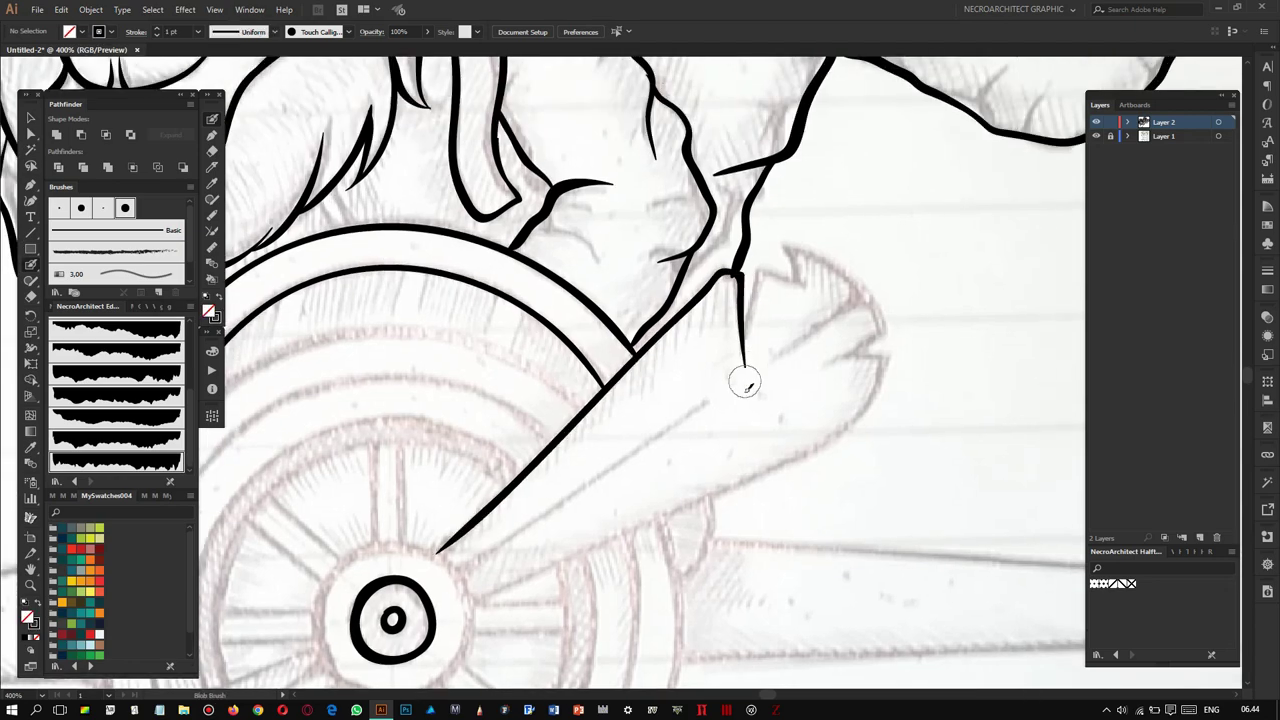
pyautogui.moveTo(796, 372); pyautogui.dragTo(782, 336)
pyautogui.hotkey('ctrl', 'z')
pyautogui.moveTo(757, 320)
pyautogui.mouseDown()
pyautogui.moveTo(866, 285)
pyautogui.moveTo(875, 320)
pyautogui.moveTo(755, 395)
pyautogui.mouseUp()
# Outline the upper-right blade's jagged tip and thicken its lower line near the hub.
pyautogui.scroll(-1, 835, 275)
pyautogui.scroll(-3, 755, 395)
pyautogui.moveTo(478, 386); pyautogui.dragTo(775, 249)
pyautogui.hotkey('ctrl', 'z')
pyautogui.scroll(-1, 873, 187)
pyautogui.moveTo(552, 337); pyautogui.dragTo(483, 362)
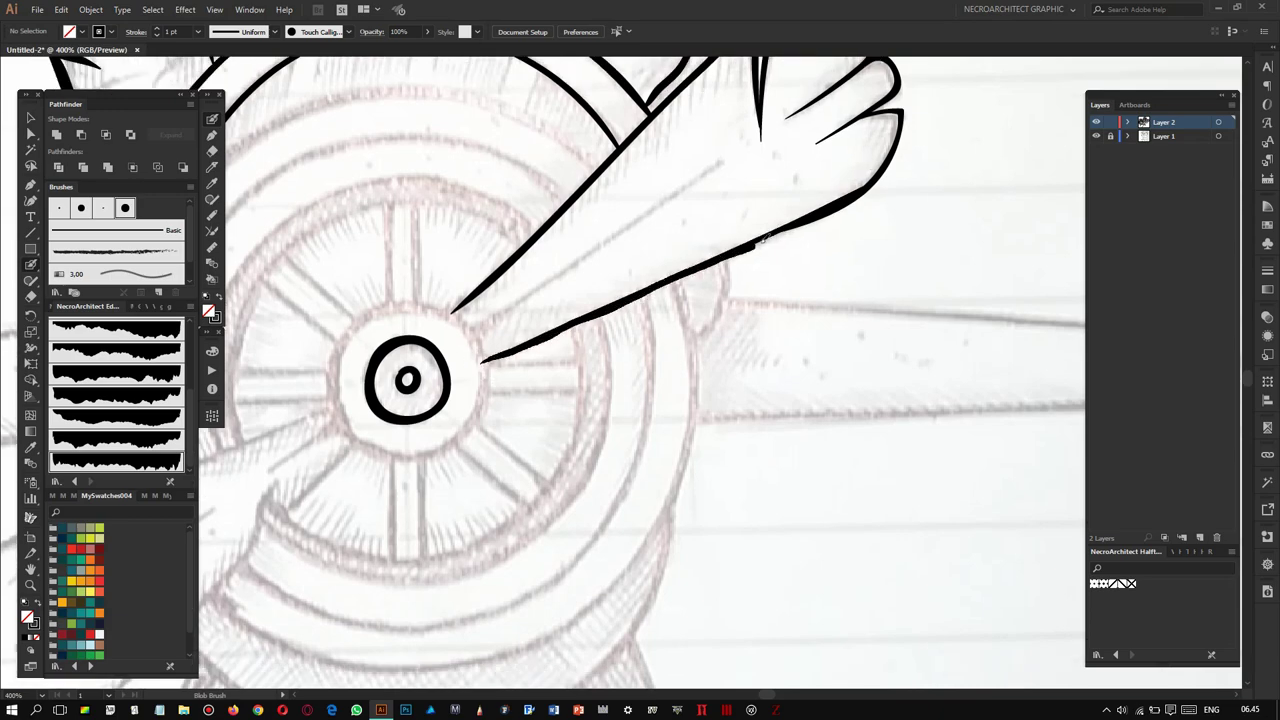
pyautogui.moveTo(762, 242); pyautogui.dragTo(495, 355)
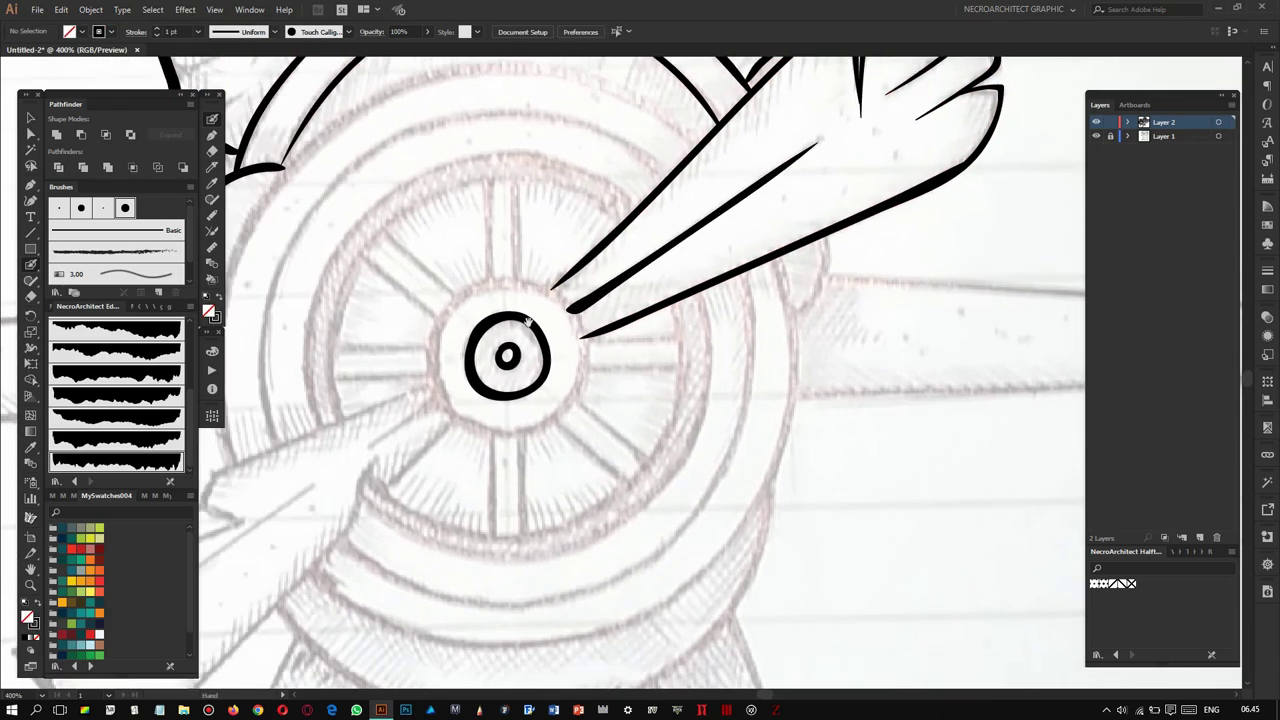
# Ink the lower-left blade's edge from the hub, its jagged tip, and a thicker lower outline.
pyautogui.scroll(-5, 727, 169)
pyautogui.hscroll(-8, 727, 169)
pyautogui.moveTo(634, 244); pyautogui.dragTo(437, 382)
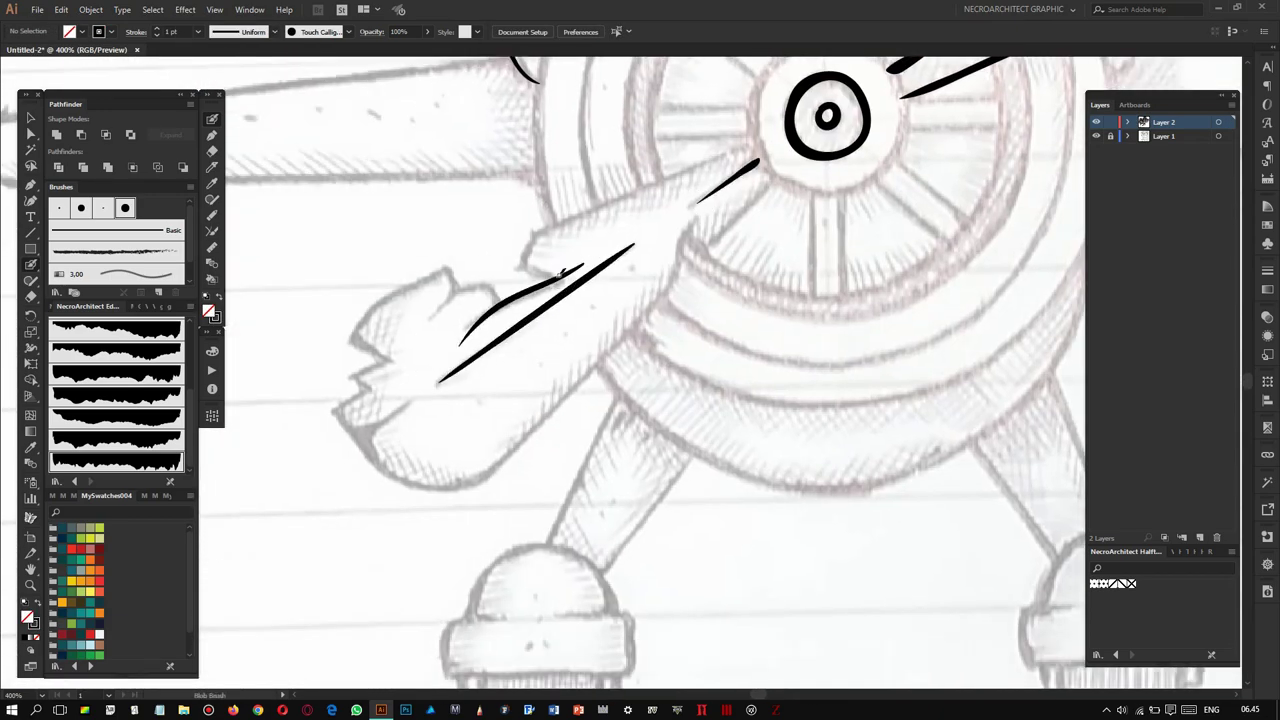
pyautogui.moveTo(563, 274); pyautogui.dragTo(752, 140)
pyautogui.moveTo(352, 330); pyautogui.dragTo(408, 368)
pyautogui.scroll(-2, 414, 335)
pyautogui.hscroll(-1, 414, 335)
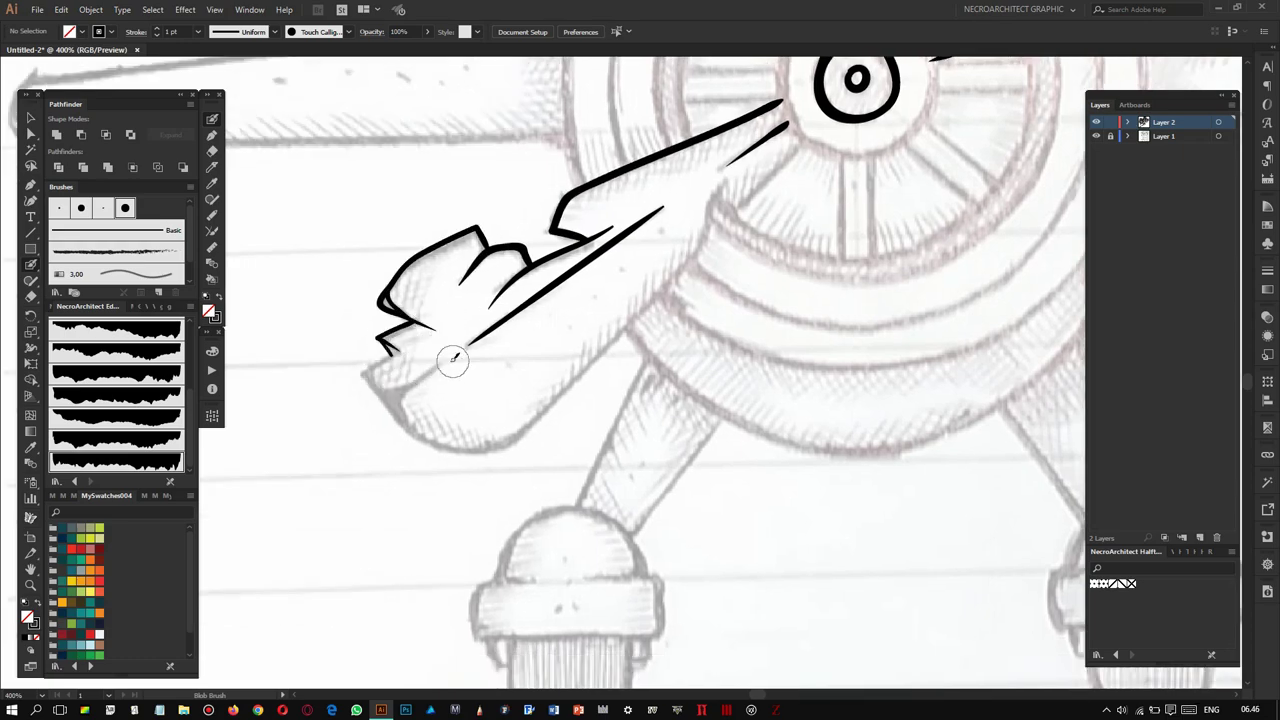
pyautogui.scroll(-2, 438, 302)
# Redraw the lower-left blade's bottom outline and connect it to the hub.
pyautogui.moveTo(424, 396); pyautogui.dragTo(660, 262)
pyautogui.scroll(3, 495, 420)
pyautogui.hscroll(4, 495, 420)
pyautogui.hotkey('ctrl', 'z')
pyautogui.moveTo(583, 316)
pyautogui.mouseDown()
pyautogui.moveTo(620, 252)
pyautogui.moveTo(510, 395)
pyautogui.mouseUp()
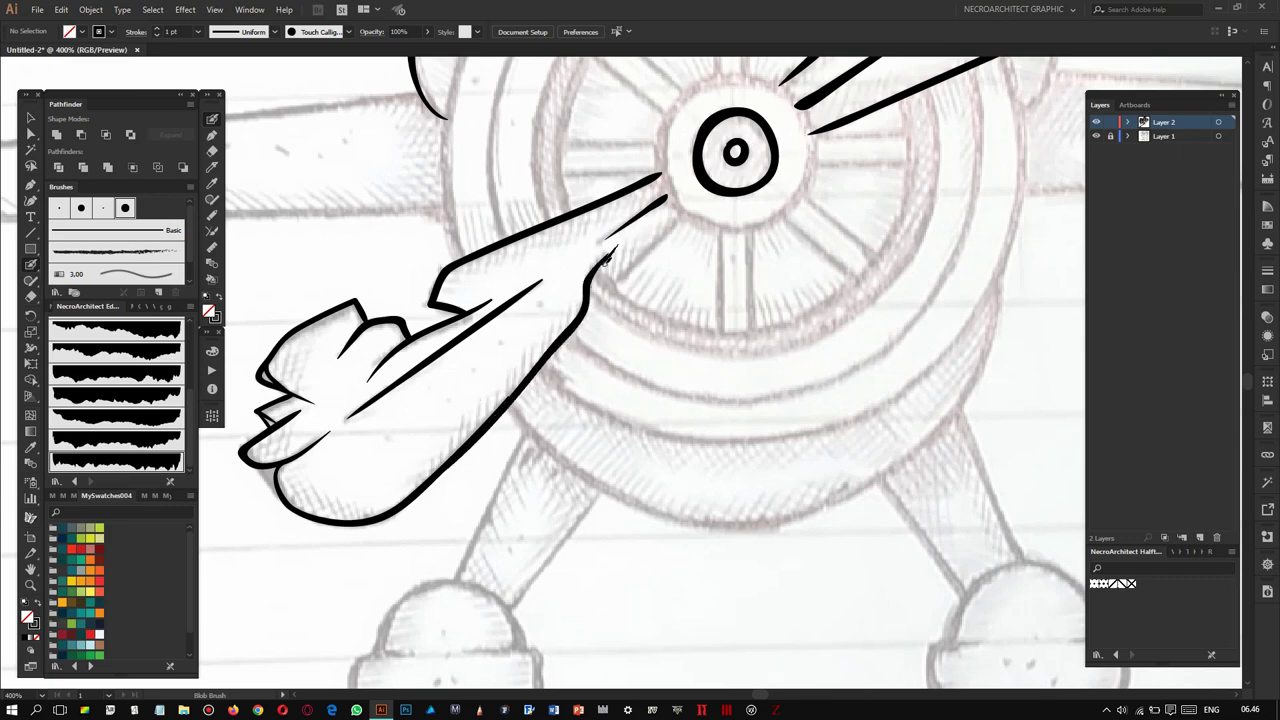
pyautogui.scroll(2, 600, 250)
pyautogui.moveTo(605, 283)
pyautogui.mouseDown()
pyautogui.moveTo(684, 212)
pyautogui.moveTo(600, 335)
pyautogui.mouseUp()
pyautogui.scroll(1, 585, 215)
pyautogui.hscroll(-2, 585, 215)
# Draw a large circle and concentric rings centred on the hub.
pyautogui.hotkey('ctrl', '-')
pyautogui.scroll(2, 640, 300)
pyautogui.press('l')
pyautogui.moveTo(609, 403); pyautogui.dragTo(825, 620)
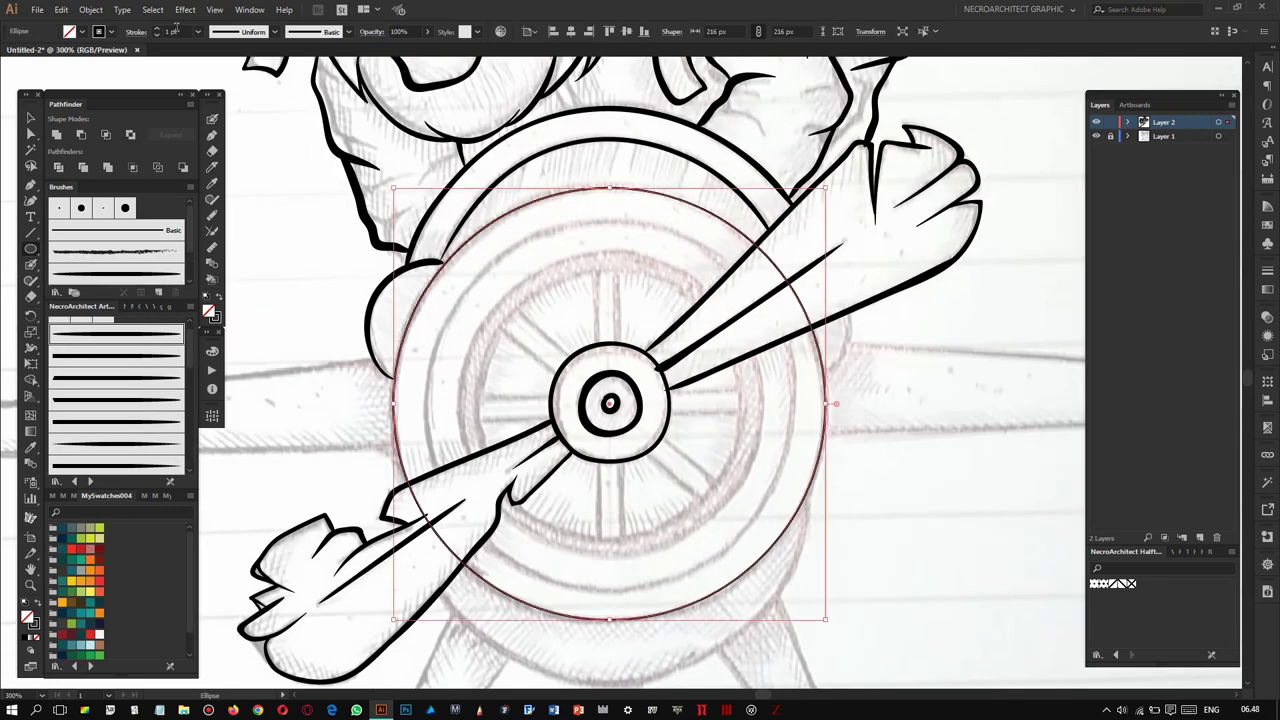
pyautogui.scroll(-2, 637, 339)
pyautogui.scroll(2, 690, 362)
pyautogui.moveTo(555, 380)
pyautogui.mouseDown()
pyautogui.moveTo(755, 565)
pyautogui.moveTo(729, 523)
pyautogui.mouseUp()
pyautogui.hotkey('ctrl', '+')
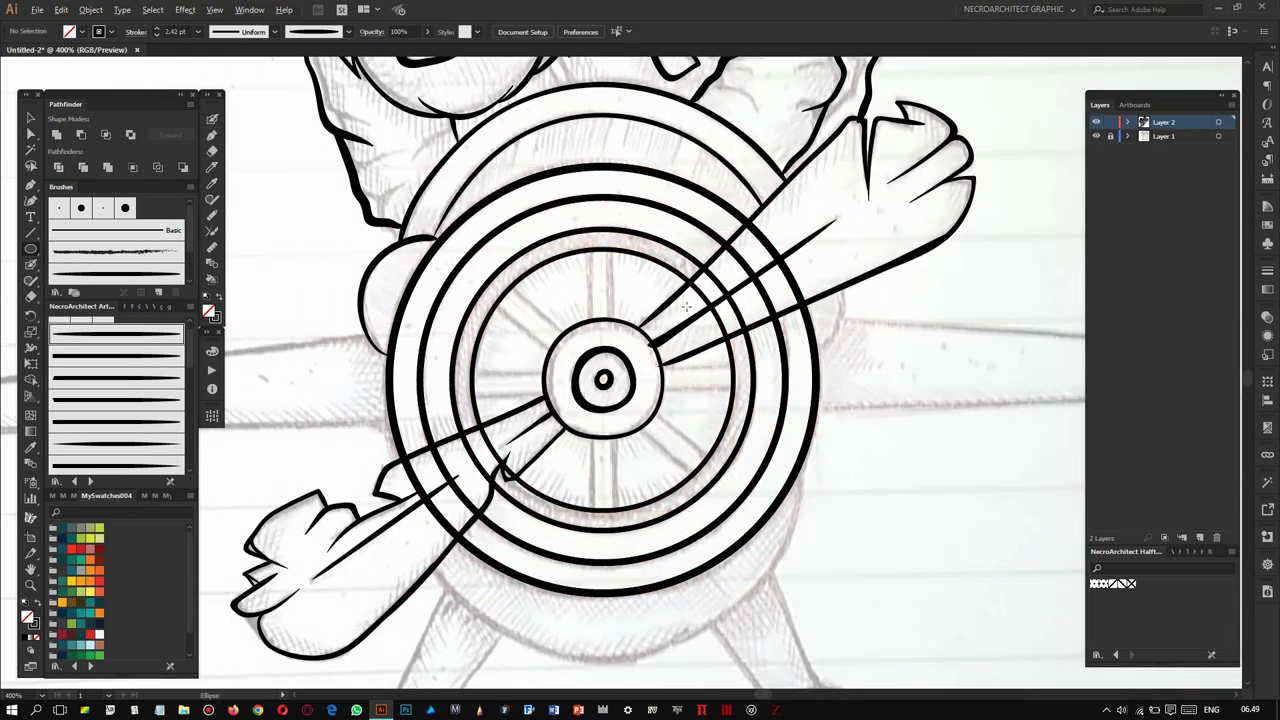
# Draw a pair of parallel vertical lines across the rings as spokes.
pyautogui.press('\\')
pyautogui.moveTo(590, 215); pyautogui.dragTo(590, 560)
pyautogui.press('v')
pyautogui.moveTo(590, 285); pyautogui.dragTo(618, 285)
# Erase the inner ring around the hub.
pyautogui.click(680, 345)
pyautogui.hotkey('ctrl', '+')
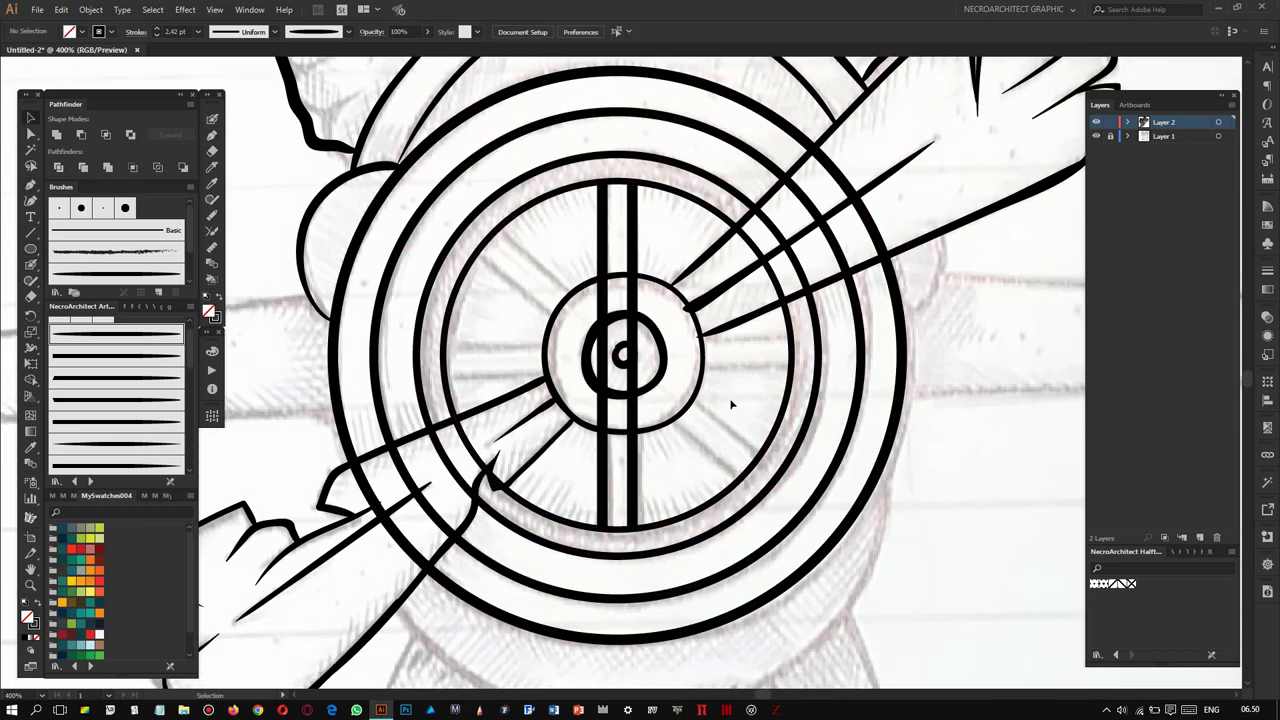
pyautogui.hotkey('shift', 'e')
pyautogui.moveTo(703, 295); pyautogui.dragTo(714, 357)
# Redraw the hub with a new outer circle and a small concentric inner circle.
pyautogui.hotkey('ctrl', '-')
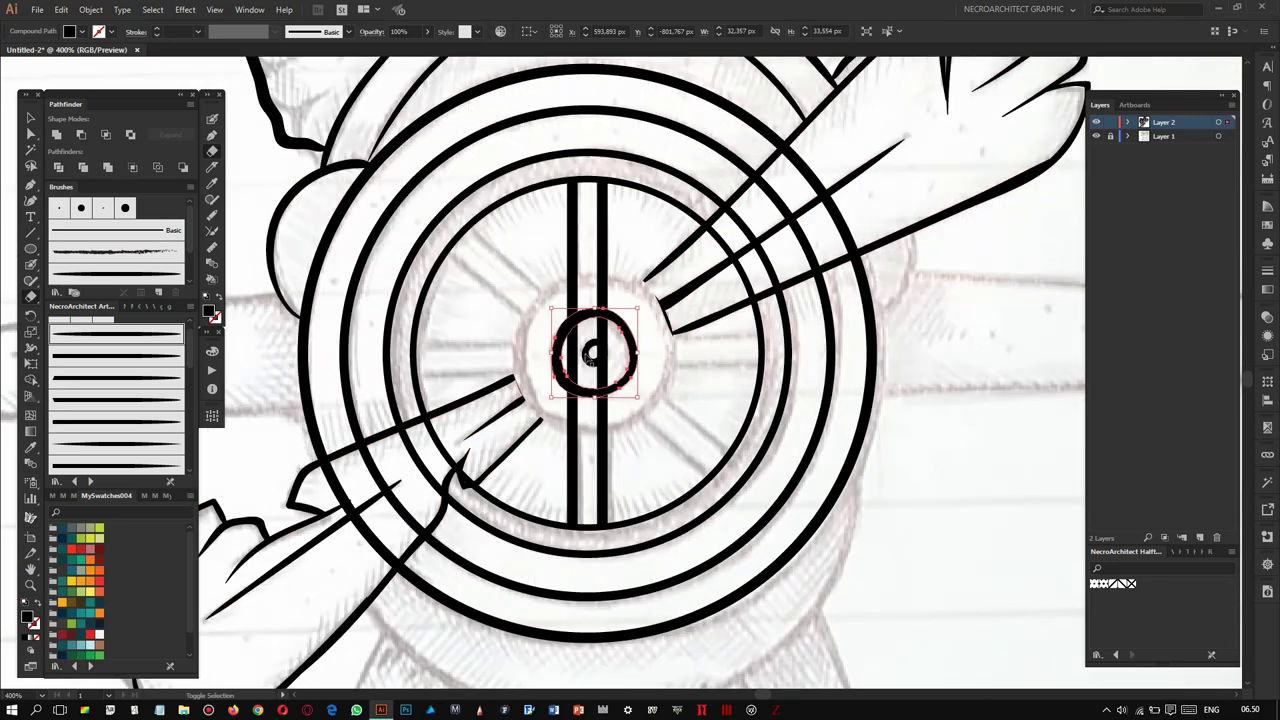
pyautogui.press('l')
pyautogui.moveTo(413, 180); pyautogui.dragTo(762, 527)
pyautogui.moveTo(549, 314); pyautogui.dragTo(625, 390)
pyautogui.hotkey('ctrl', '+')
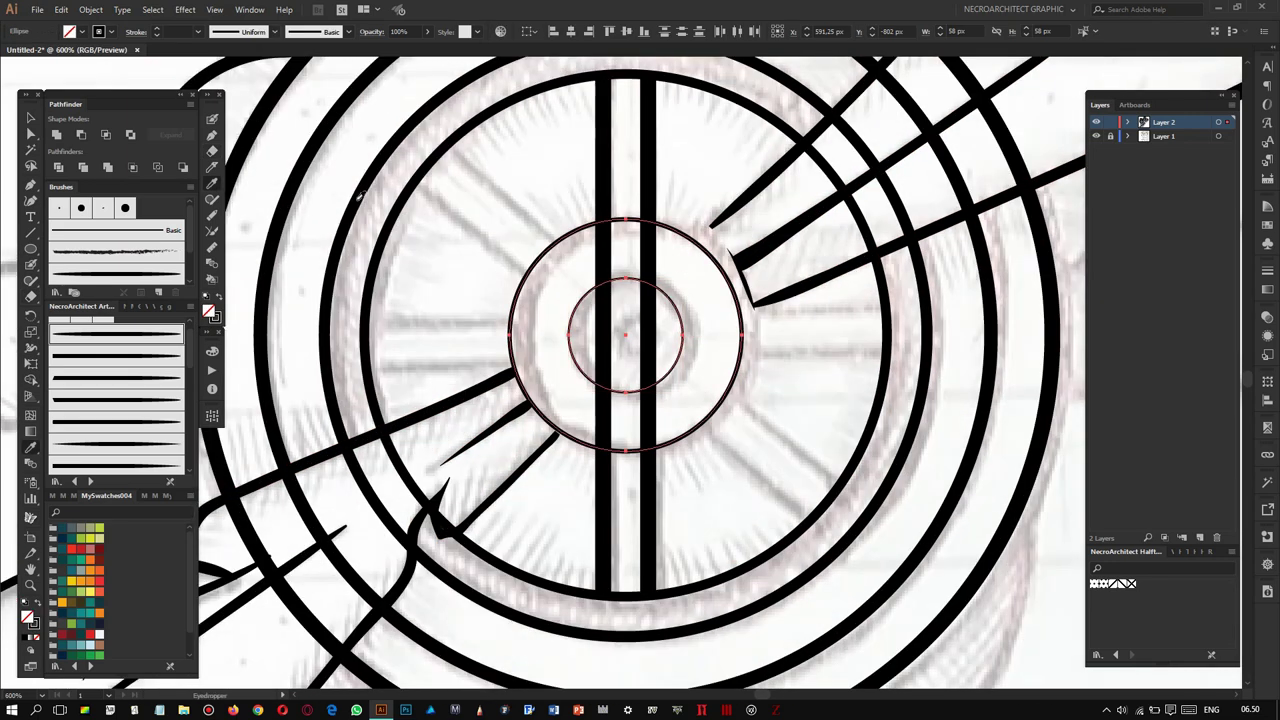
pyautogui.hotkey('ctrl', '-')
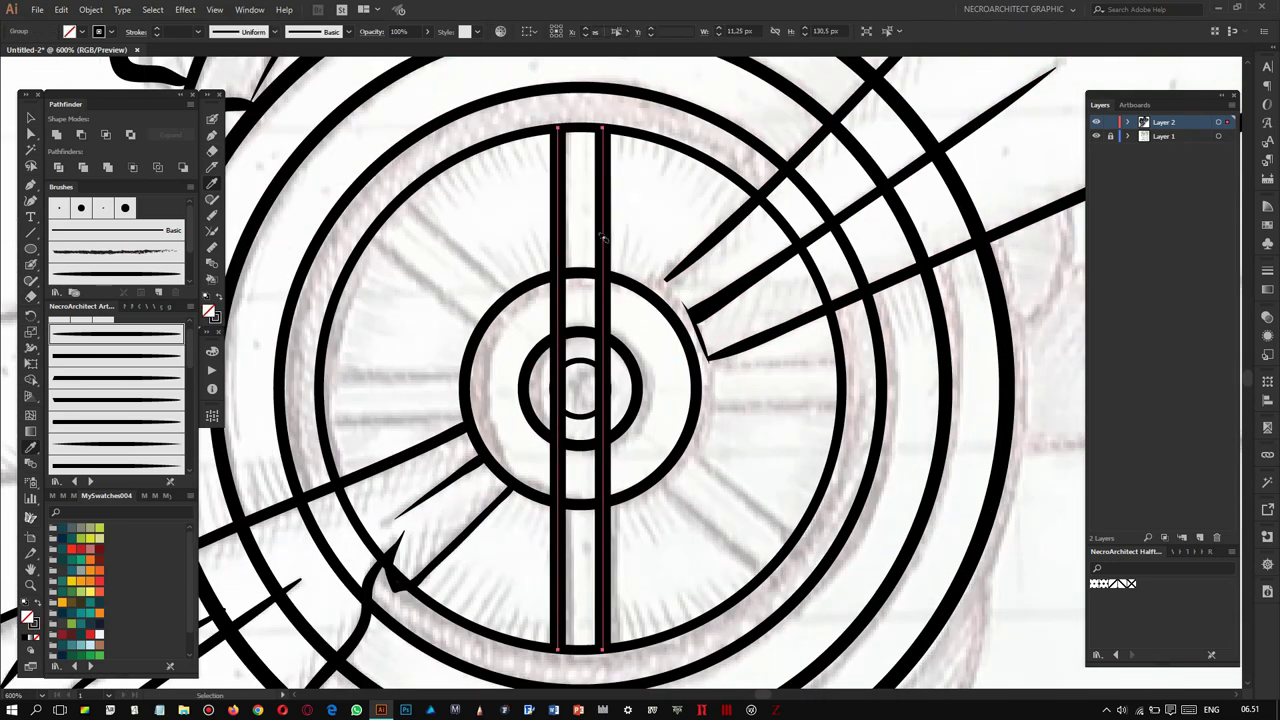
# Rotate-copy the vertical spoke pair into eight spokes and select the whole wheel.
pyautogui.hotkey('ctrl', '-')
pyautogui.moveTo(695, 314); pyautogui.dragTo(697, 314)
pyautogui.hotkey('ctrl', 'd')
pyautogui.hotkey('ctrl', '+')
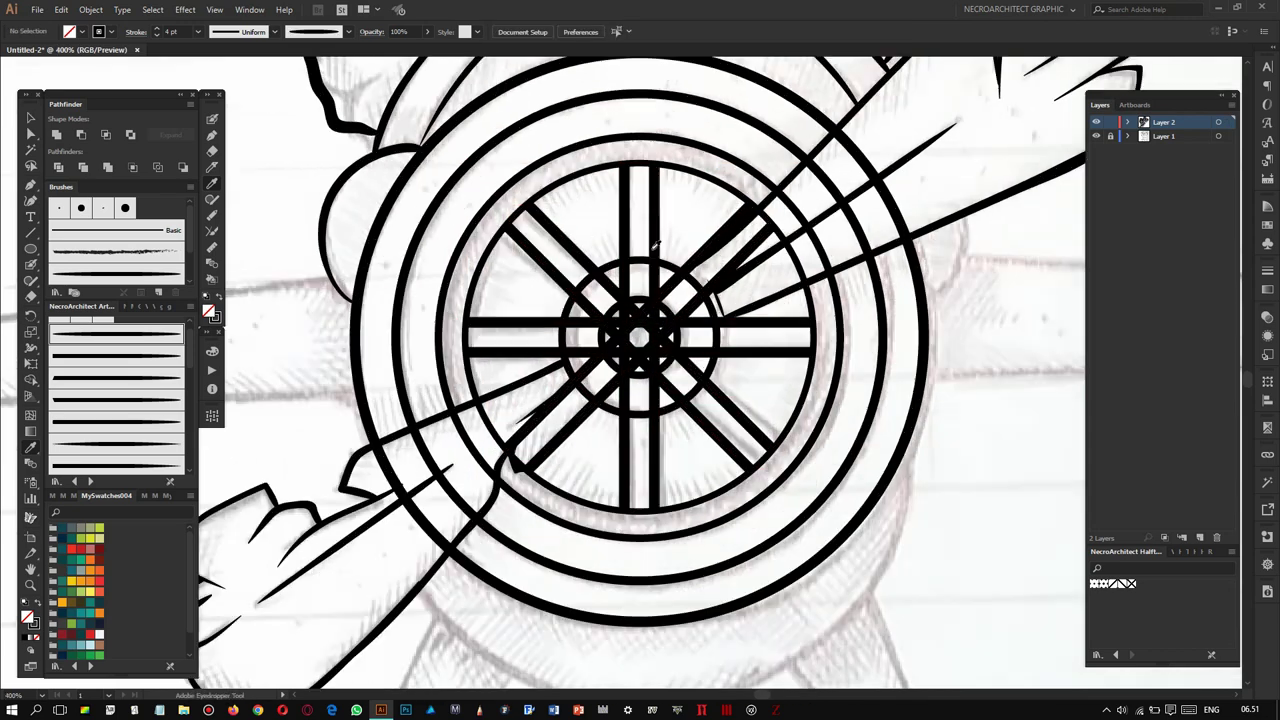
pyautogui.hotkey('ctrl', '-')
pyautogui.keyDown('shift'); pyautogui.click(600, 338); pyautogui.keyUp('shift')
pyautogui.scroll(-2, 630, 404)
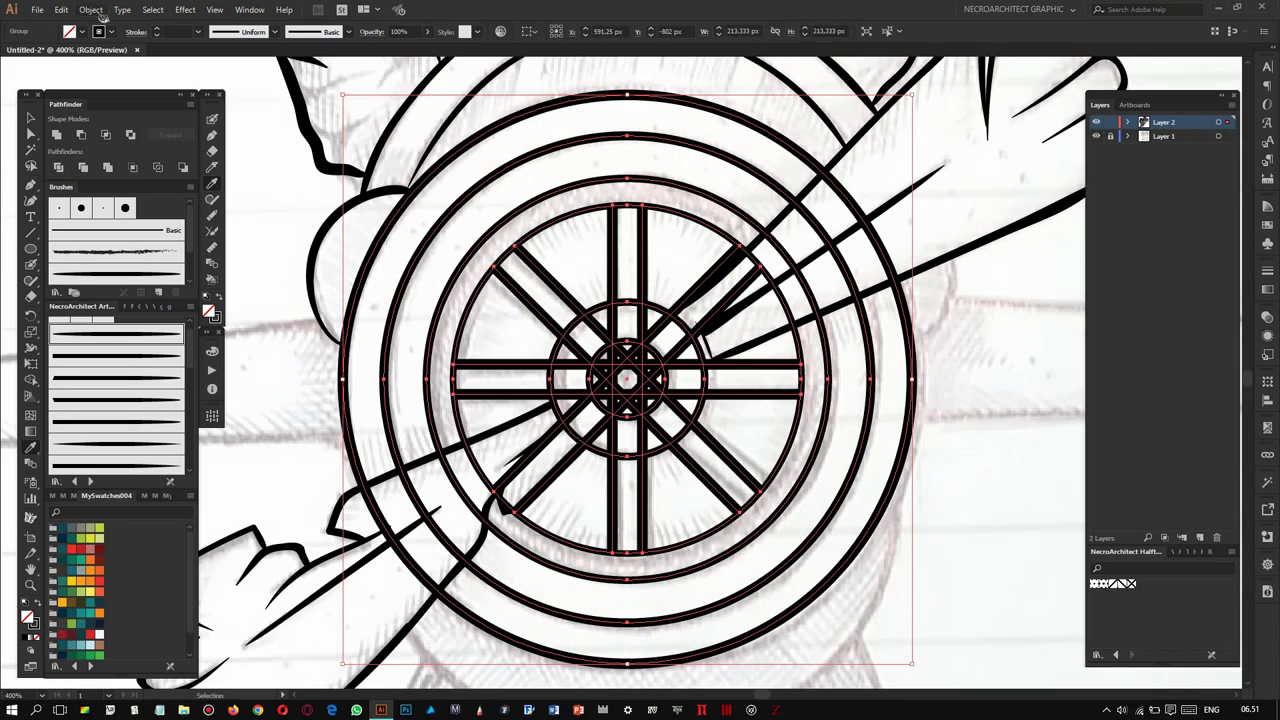
# Group the wheel parts and select the spokes with the hub circle for alignment.
pyautogui.hotkey('ctrl', 'g')
pyautogui.scroll(2, 560, 230)
pyautogui.click(617, 283)
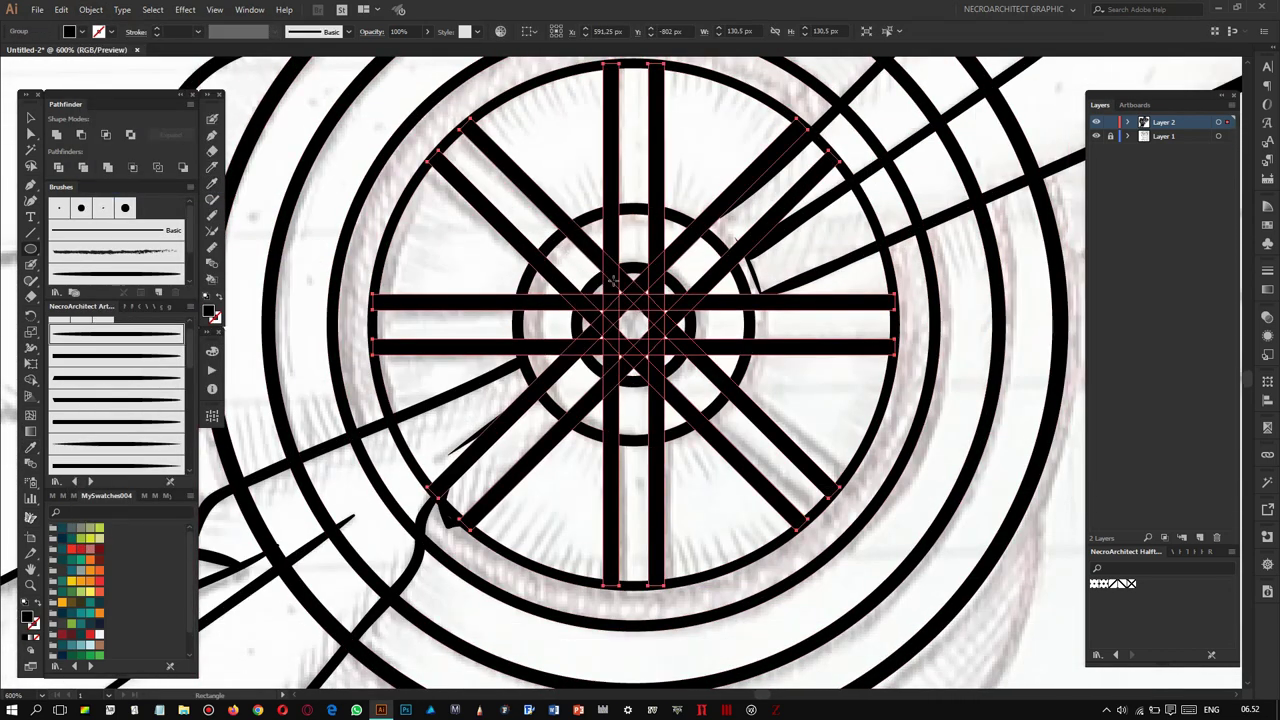
pyautogui.keyDown('shift'); pyautogui.click(536, 208); pyautogui.keyUp('shift')
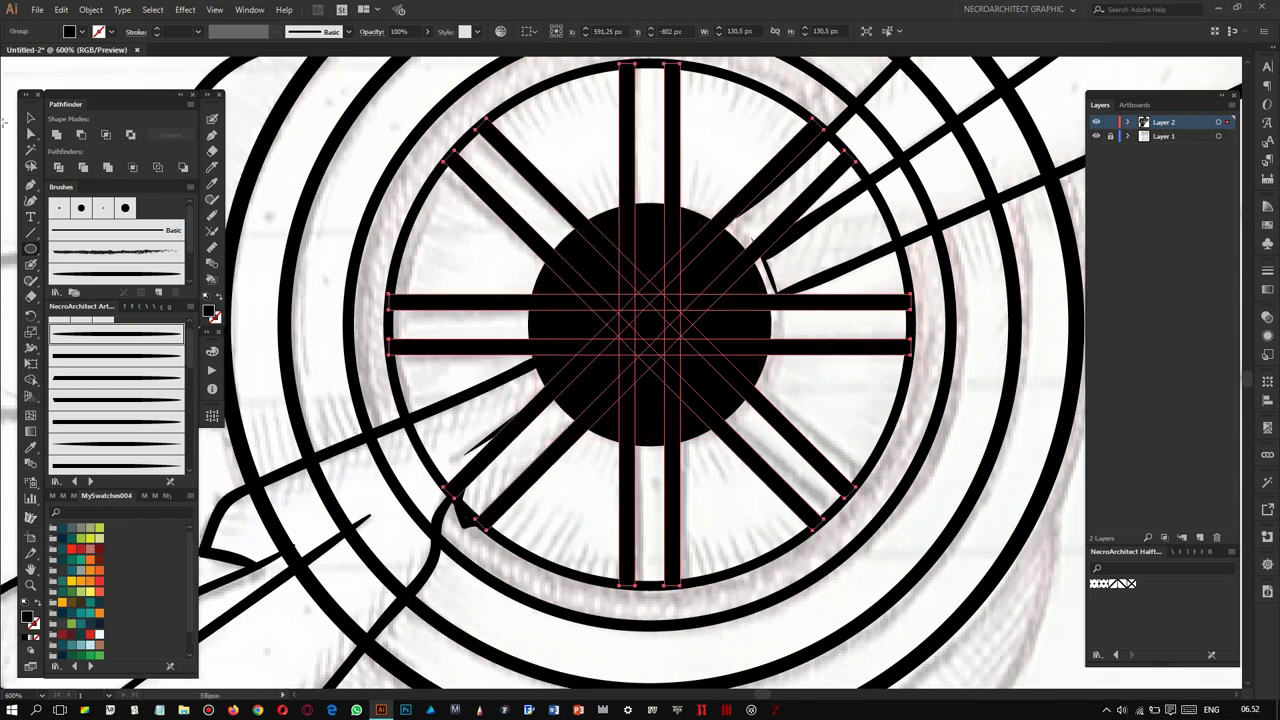
pyautogui.click(81, 134)
pyautogui.scroll(-2, 640, 360)
pyautogui.scroll(2, 600, 330)
pyautogui.click(90, 9)
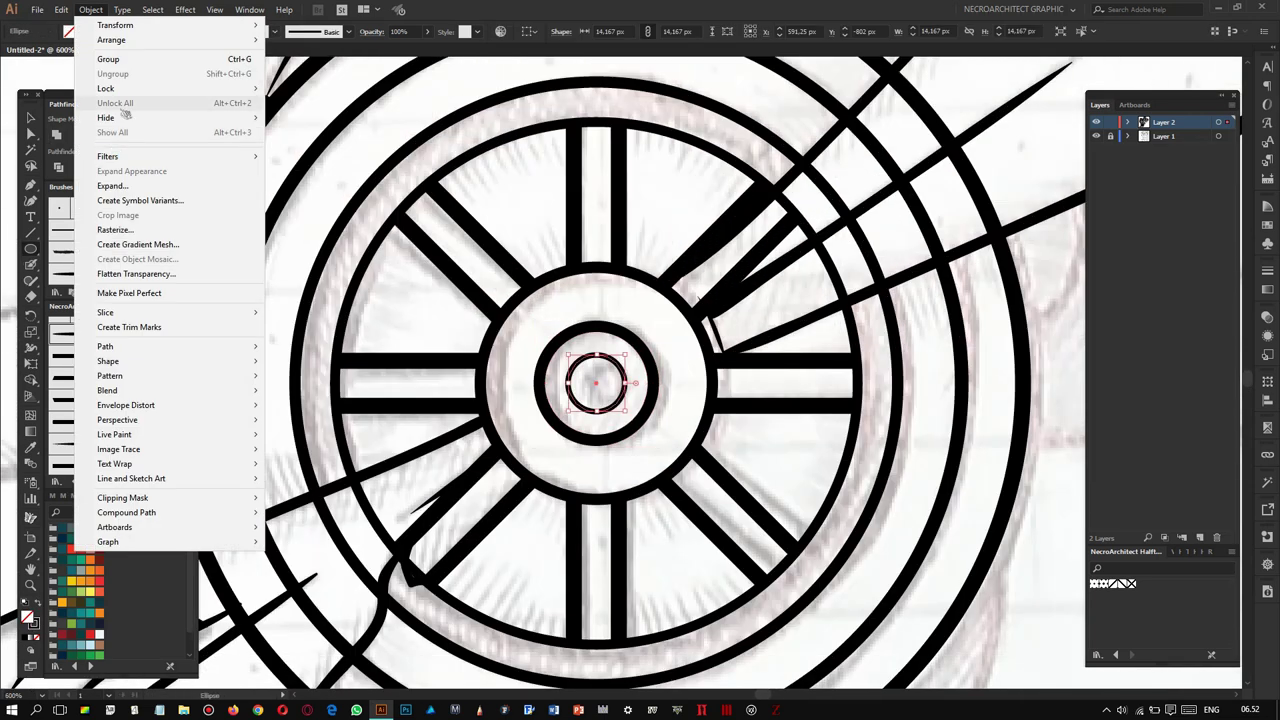
pyautogui.press('Escape')
pyautogui.scroll(-2, 638, 240)
pyautogui.scroll(1, 600, 300)
pyautogui.hotkey('ctrl', 'z')
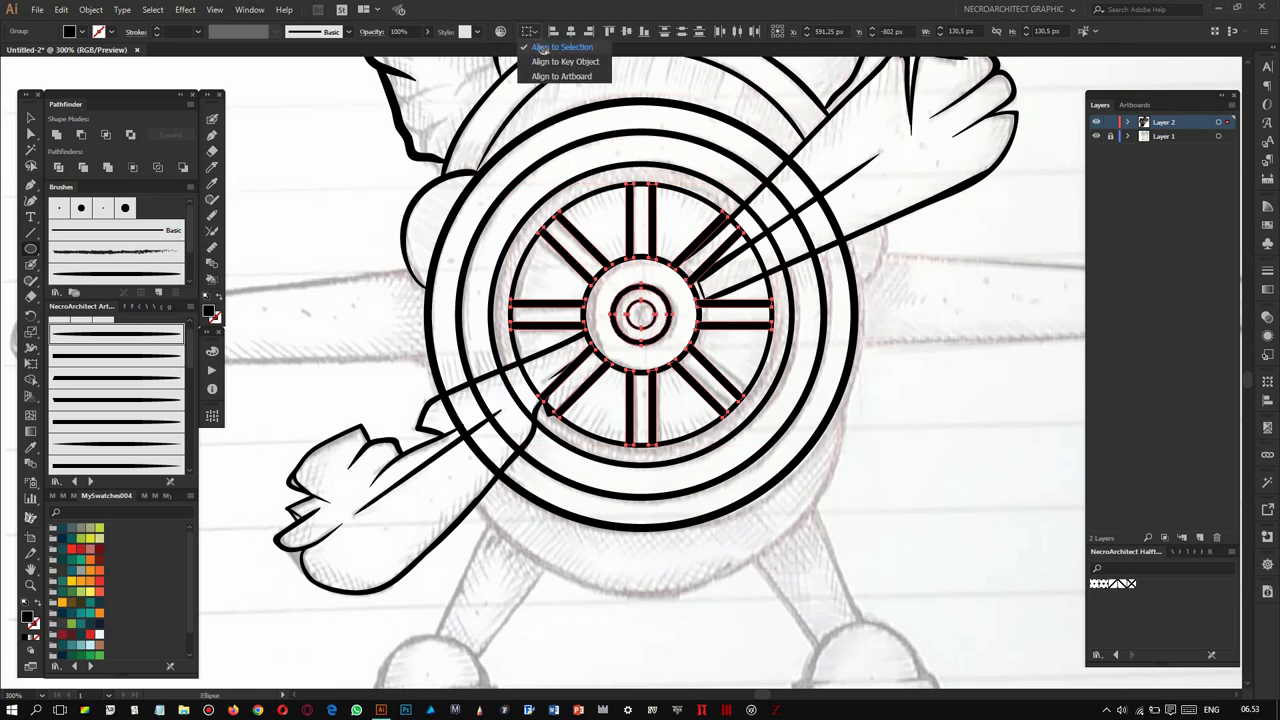
# Add a Pen anchor where the blade crosses the rim, then reselect the wheel.
pyautogui.hotkey('ctrl', 'shift', 'a')
pyautogui.scroll(3, 510, 330)
pyautogui.press('p')
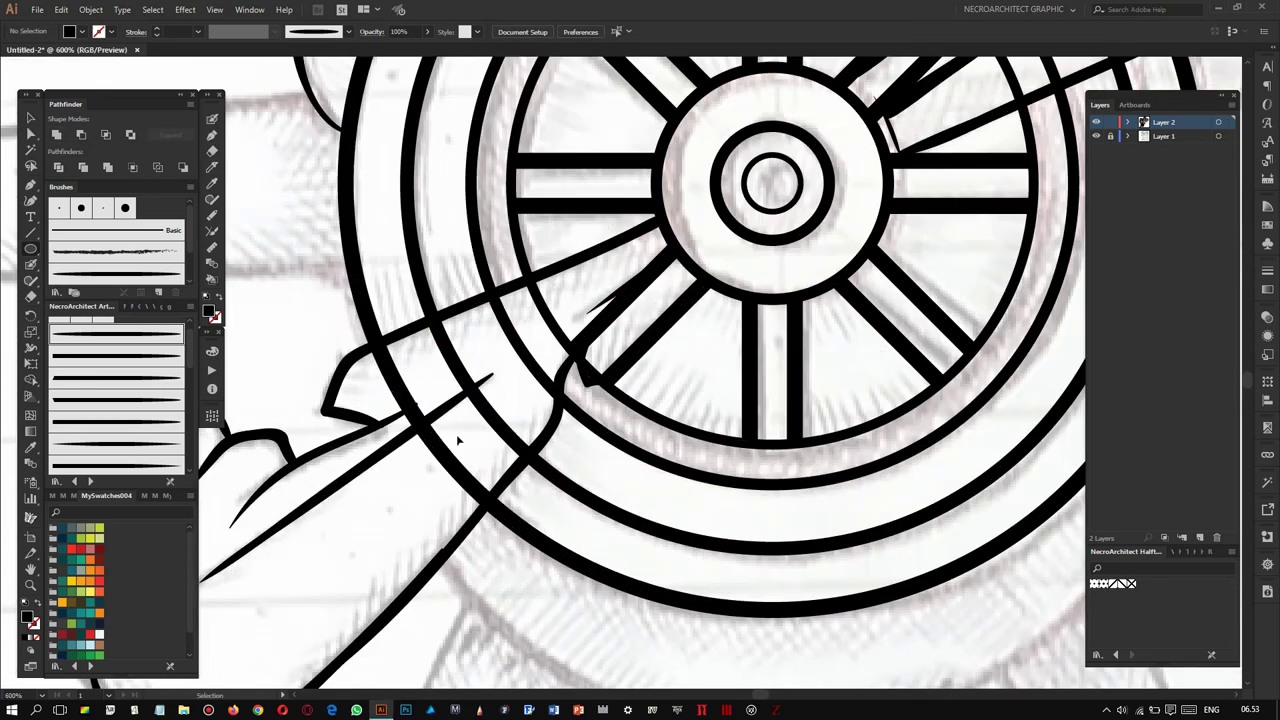
pyautogui.click(545, 269)
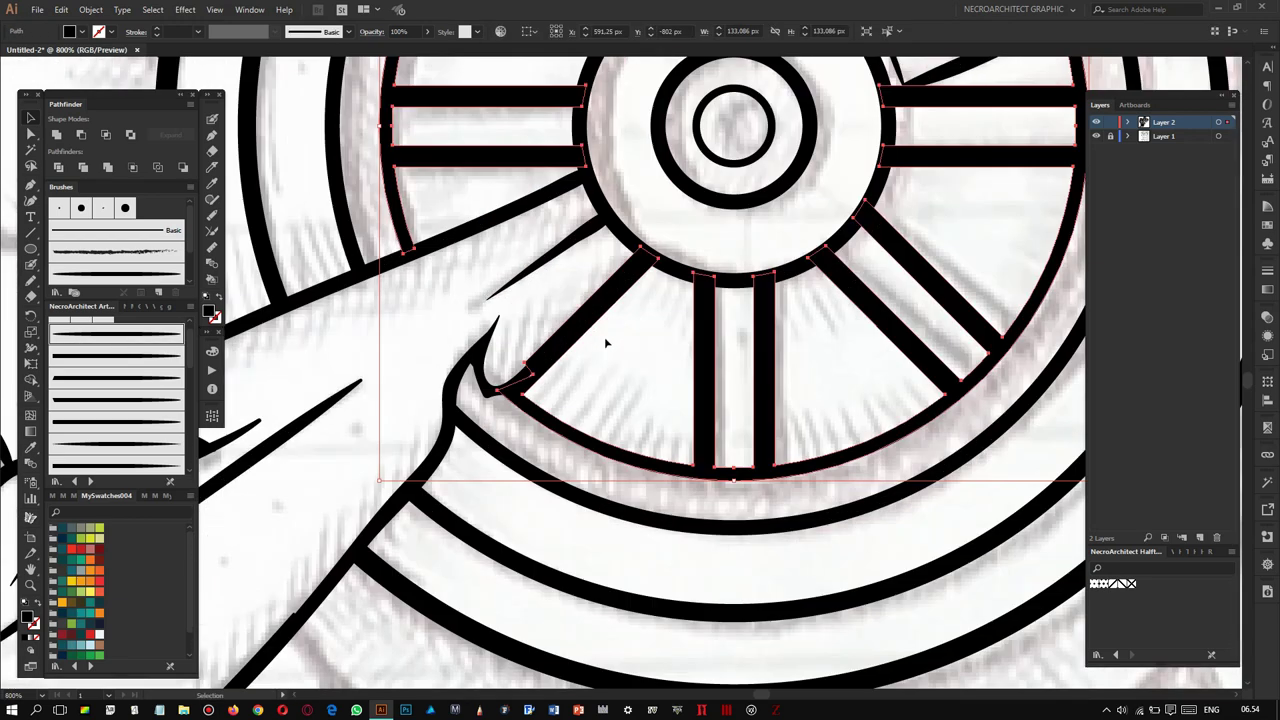
pyautogui.hotkey('ctrl', 'shift', 'a')
pyautogui.press('a')
pyautogui.scroll(-3, 782, 271)
pyautogui.scroll(1, 782, 271)
pyautogui.click(782, 271)
# Erase overlapping stroke segments where the blades cross the spokes and rings.
pyautogui.hotkey('shift', 'e')
pyautogui.keyDown('alt'); pyautogui.scroll(-1, 800, 240); pyautogui.keyUp('alt')
pyautogui.keyDown('alt'); pyautogui.scroll(2, 830, 230); pyautogui.keyUp('alt')
pyautogui.press('p')
pyautogui.keyDown('alt'); pyautogui.scroll(-1, 590, 362); pyautogui.keyUp('alt')
pyautogui.click(953, 205)
pyautogui.hotkey('ctrl', 'z')
pyautogui.hotkey('shift', 'e')
pyautogui.keyDown('alt'); pyautogui.scroll(2, 570, 265); pyautogui.keyUp('alt')
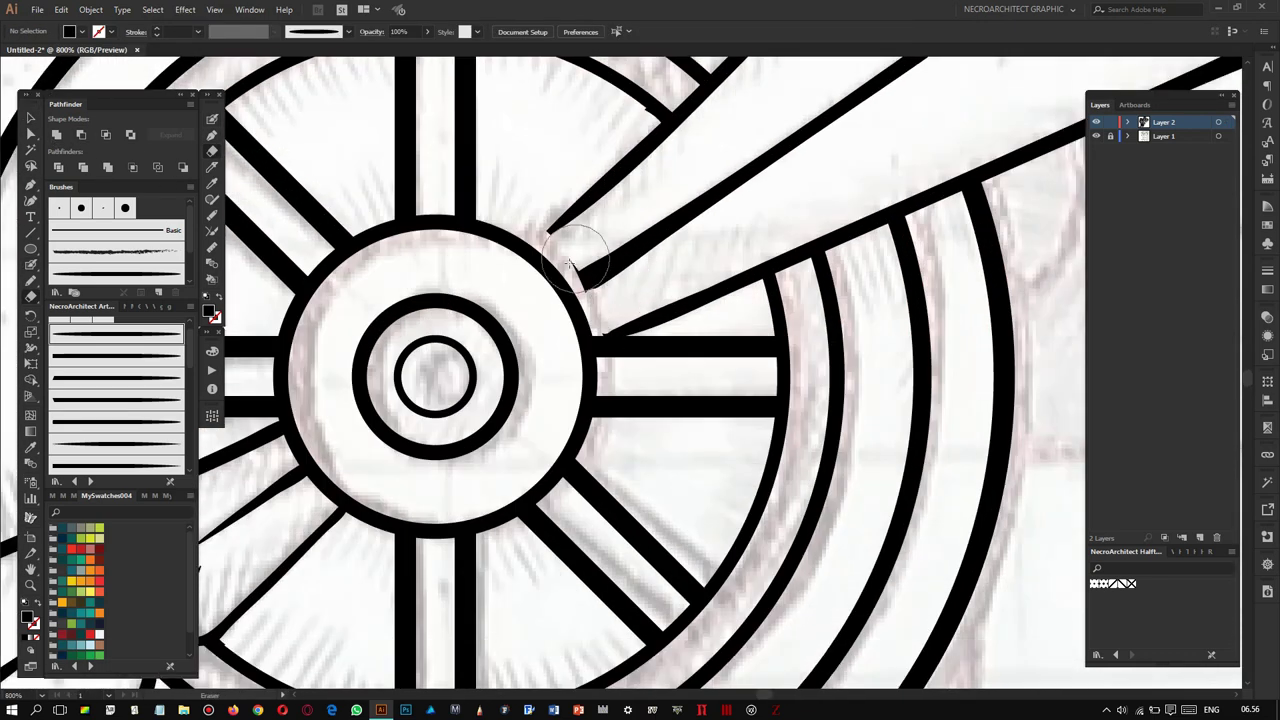
# Trace the left blade's top edge in bold black, curling it at the tip.
pyautogui.hotkey('shift', 'x')
pyautogui.moveTo(585, 242)
pyautogui.mouseDown()
pyautogui.moveTo(613, 256)
pyautogui.moveTo(583, 243)
pyautogui.mouseUp()
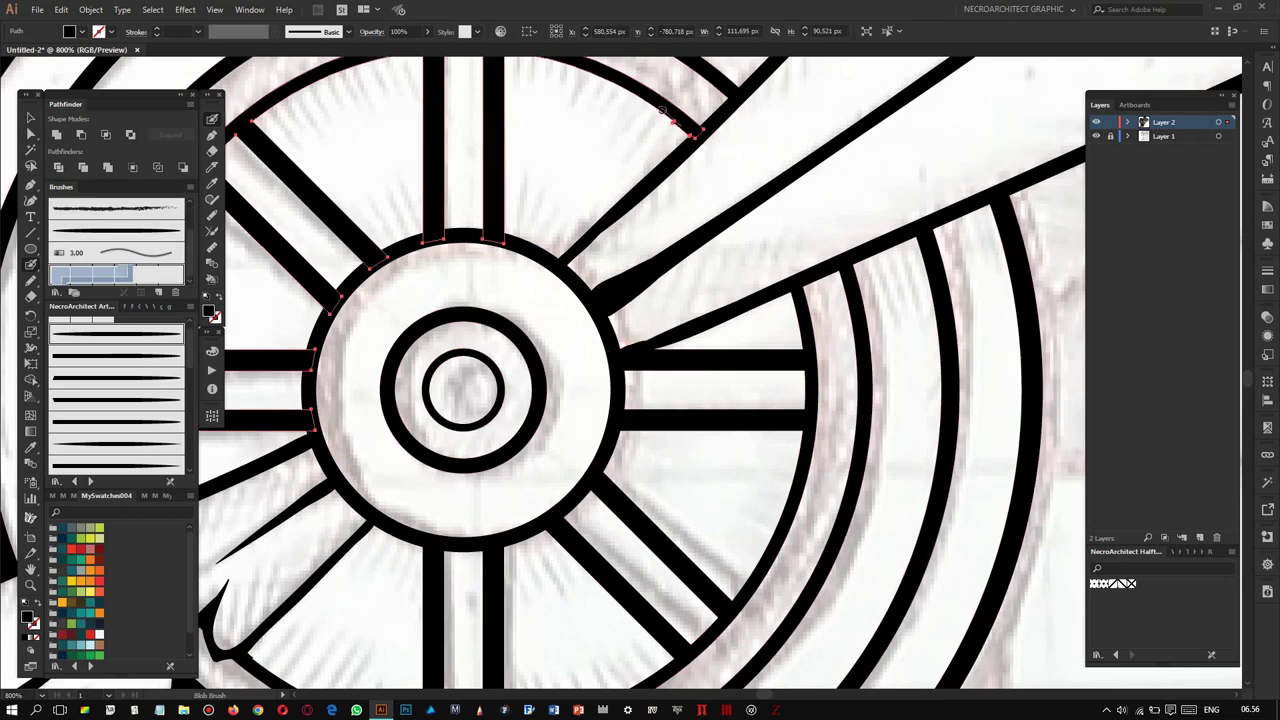
pyautogui.scroll(-2, 600, 300)
pyautogui.keyDown('alt'); pyautogui.scroll(3, 725, 228); pyautogui.keyUp('alt')
pyautogui.hotkey('ctrl', 'shift', 'a')
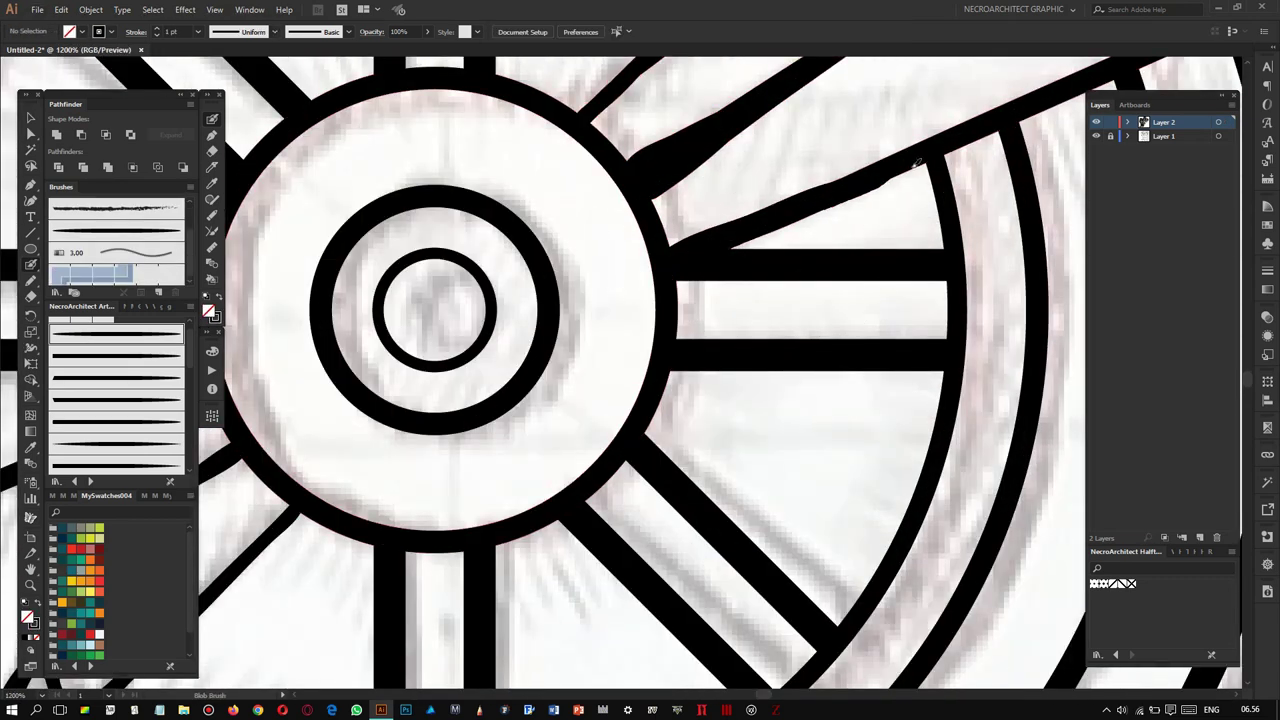
pyautogui.keyDown('alt'); pyautogui.scroll(-1, 725, 228); pyautogui.keyUp('alt')
pyautogui.keyDown('alt'); pyautogui.scroll(-2, 600, 330); pyautogui.keyUp('alt')
pyautogui.keyDown('alt'); pyautogui.scroll(-2, 592, 344); pyautogui.keyUp('alt')
pyautogui.keyDown('alt'); pyautogui.scroll(-2, 592, 344); pyautogui.keyUp('alt')
pyautogui.keyDown('alt'); pyautogui.scroll(3, 352, 380); pyautogui.keyUp('alt')
pyautogui.moveTo(350, 350)
pyautogui.mouseDown()
pyautogui.moveTo(405, 290)
pyautogui.moveTo(650, 262)
pyautogui.mouseUp()
pyautogui.moveTo(405, 341); pyautogui.dragTo(410, 248)
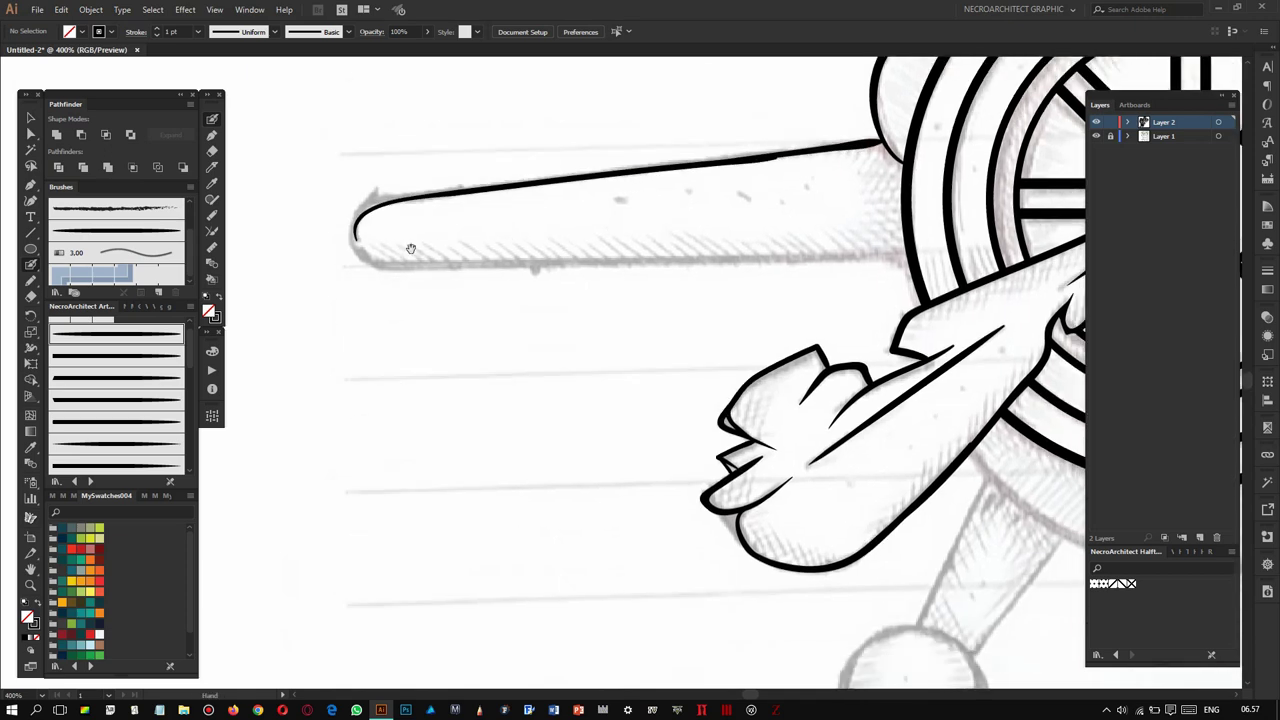
# Extend the left blade's bottom outline further to the right.
pyautogui.moveTo(686, 257); pyautogui.dragTo(880, 258)
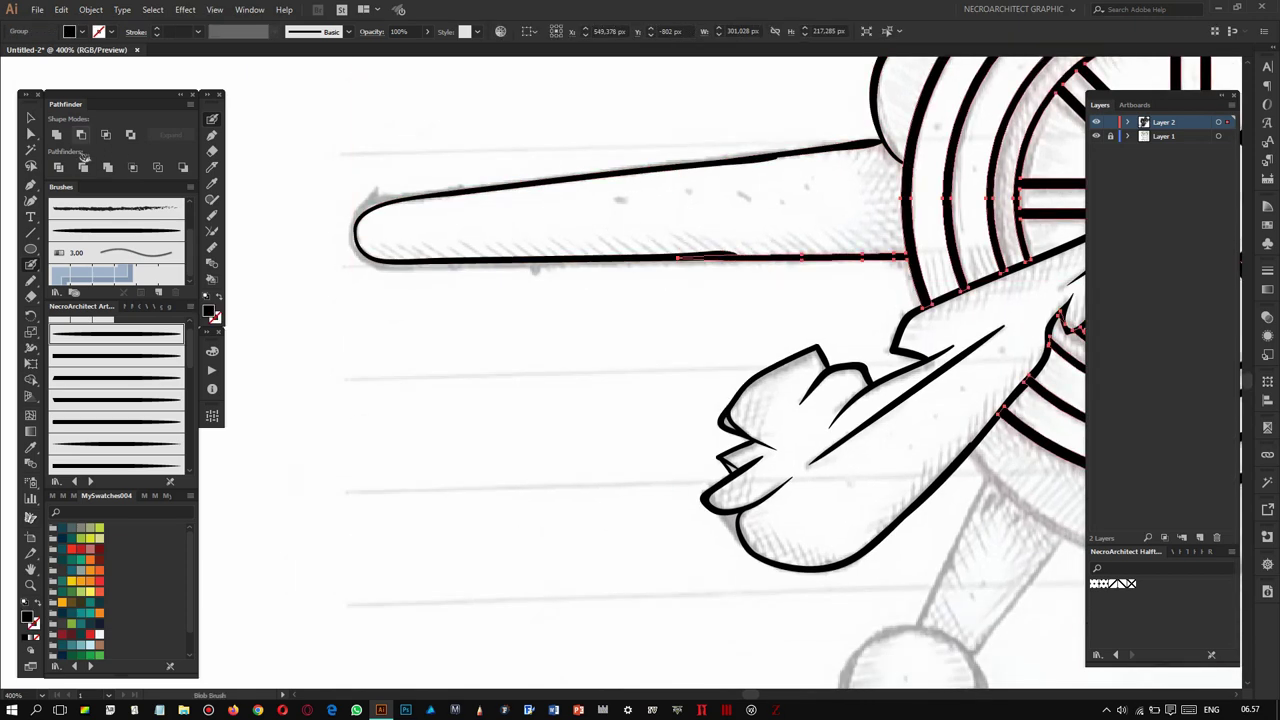
pyautogui.keyDown('alt'); pyautogui.scroll(-3, 950, 283); pyautogui.keyUp('alt')
pyautogui.keyDown('alt'); pyautogui.scroll(3, 431, 175); pyautogui.keyUp('alt')
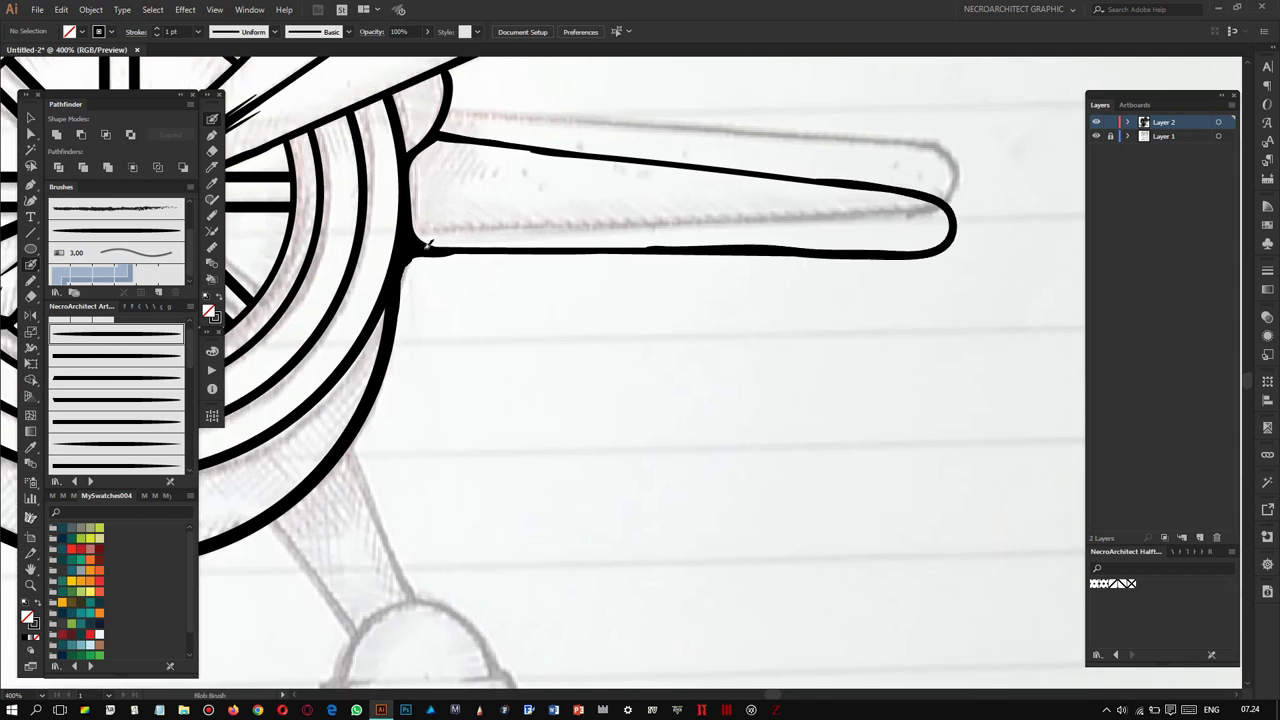
# Erase part of the right blade's top outline and redraw it with a stepped notch.
pyautogui.moveTo(845, 188); pyautogui.dragTo(705, 172)
pyautogui.press('Return')
pyautogui.press('Escape')
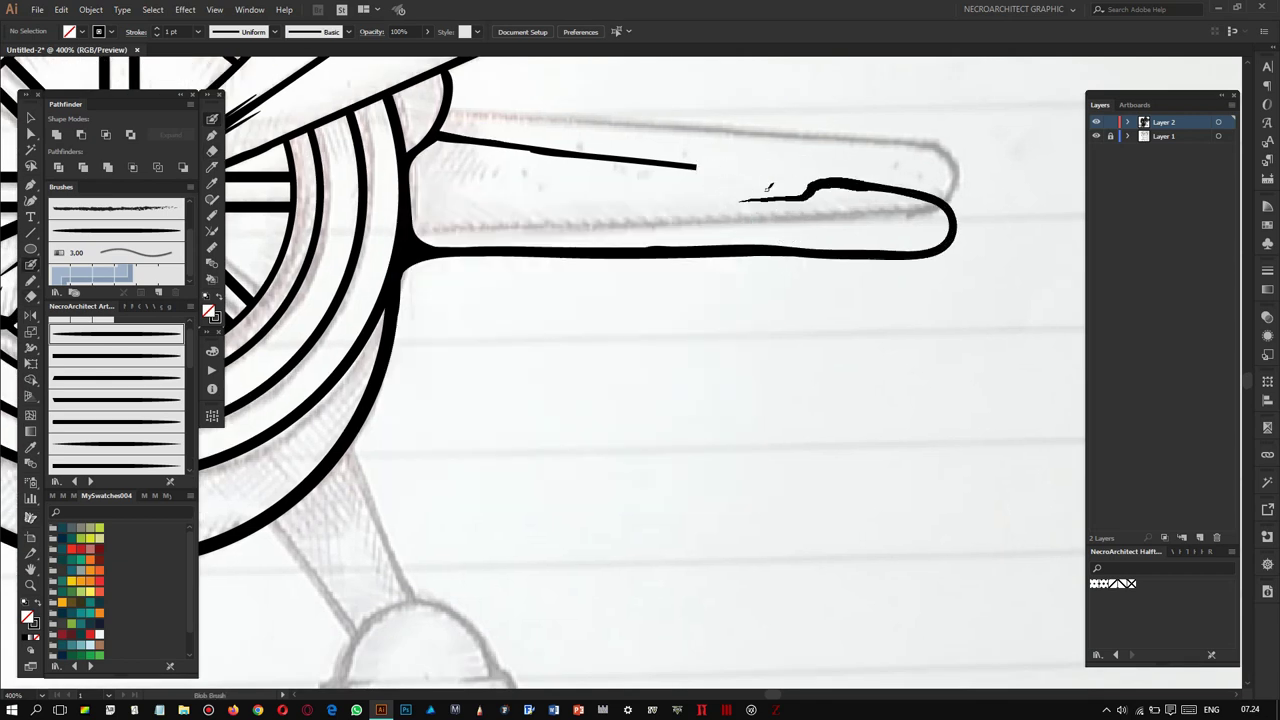
pyautogui.moveTo(634, 221); pyautogui.dragTo(684, 241)
pyautogui.press('Return')
pyautogui.press('Escape')
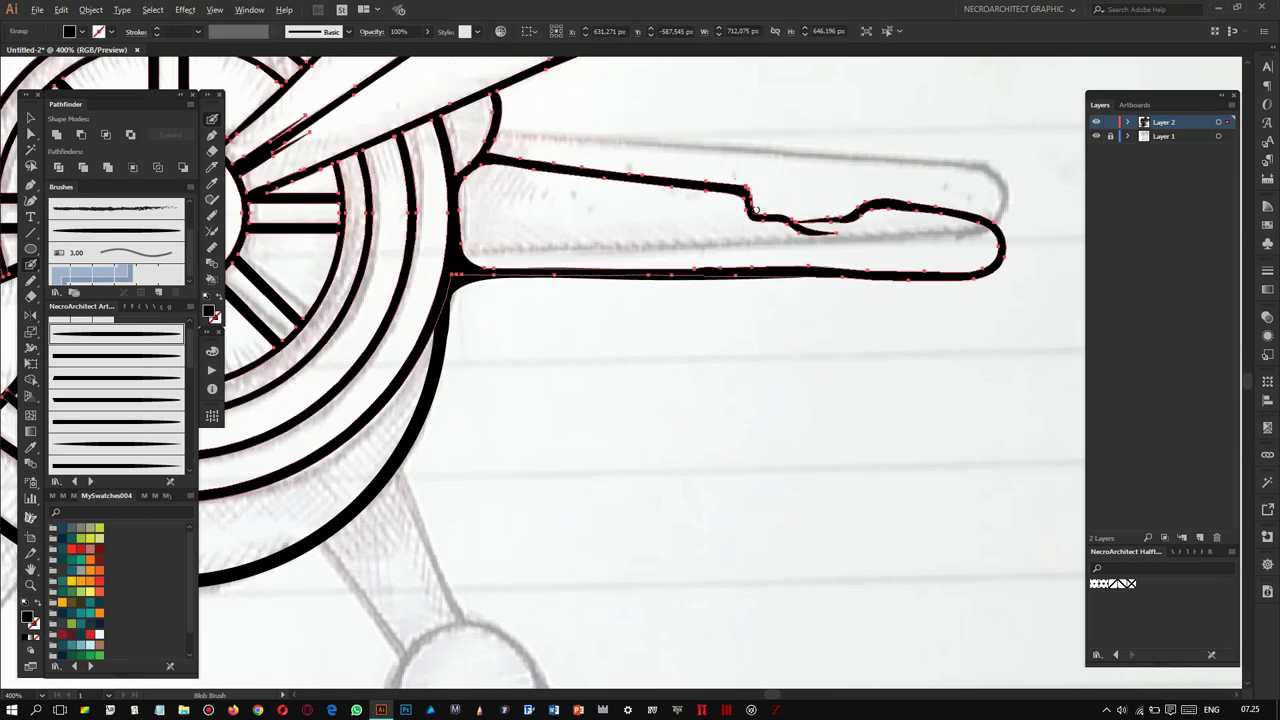
pyautogui.keyDown('alt'); pyautogui.scroll(-3, 882, 201); pyautogui.keyUp('alt')
pyautogui.keyDown('alt'); pyautogui.scroll(-2, 700, 250); pyautogui.keyUp('alt')
pyautogui.keyDown('alt'); pyautogui.scroll(3, 400, 340); pyautogui.keyUp('alt')
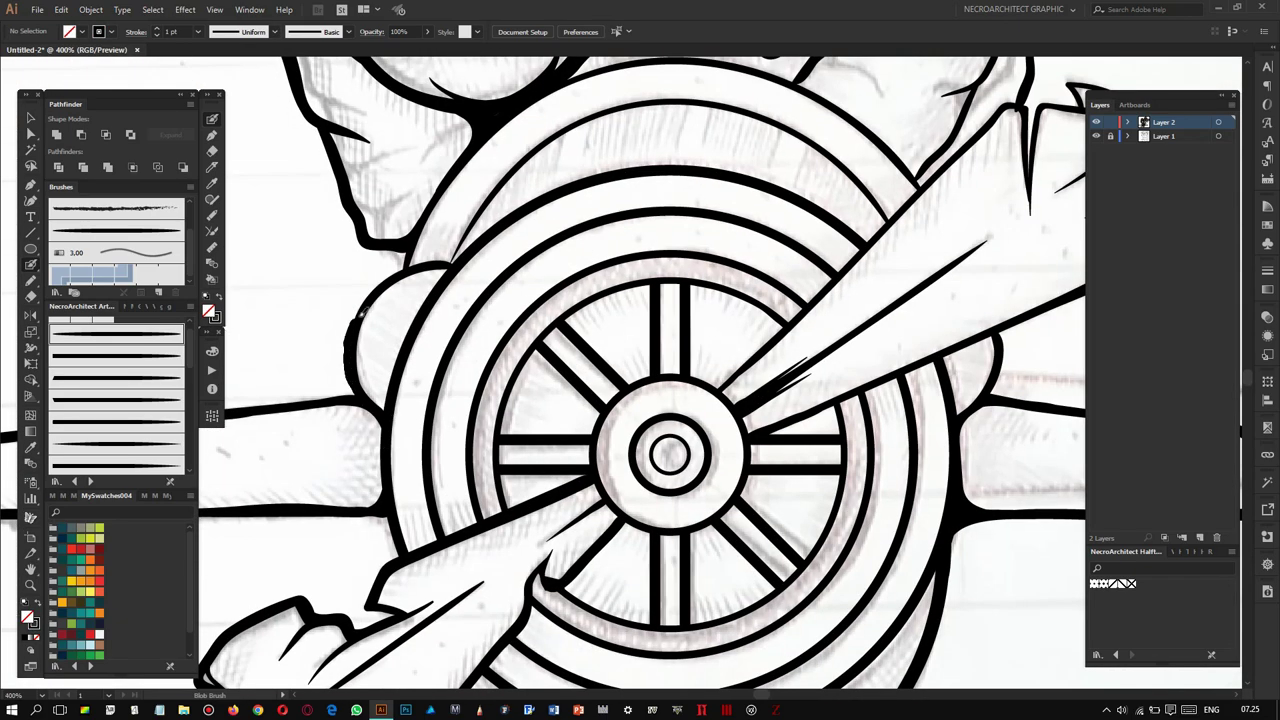
# Pan across the propeller wheel to bring the hub and left blade into view.
pyautogui.keyDown('alt'); pyautogui.scroll(2, 445, 284); pyautogui.keyUp('alt')
pyautogui.moveTo(733, 184); pyautogui.dragTo(705, 240)
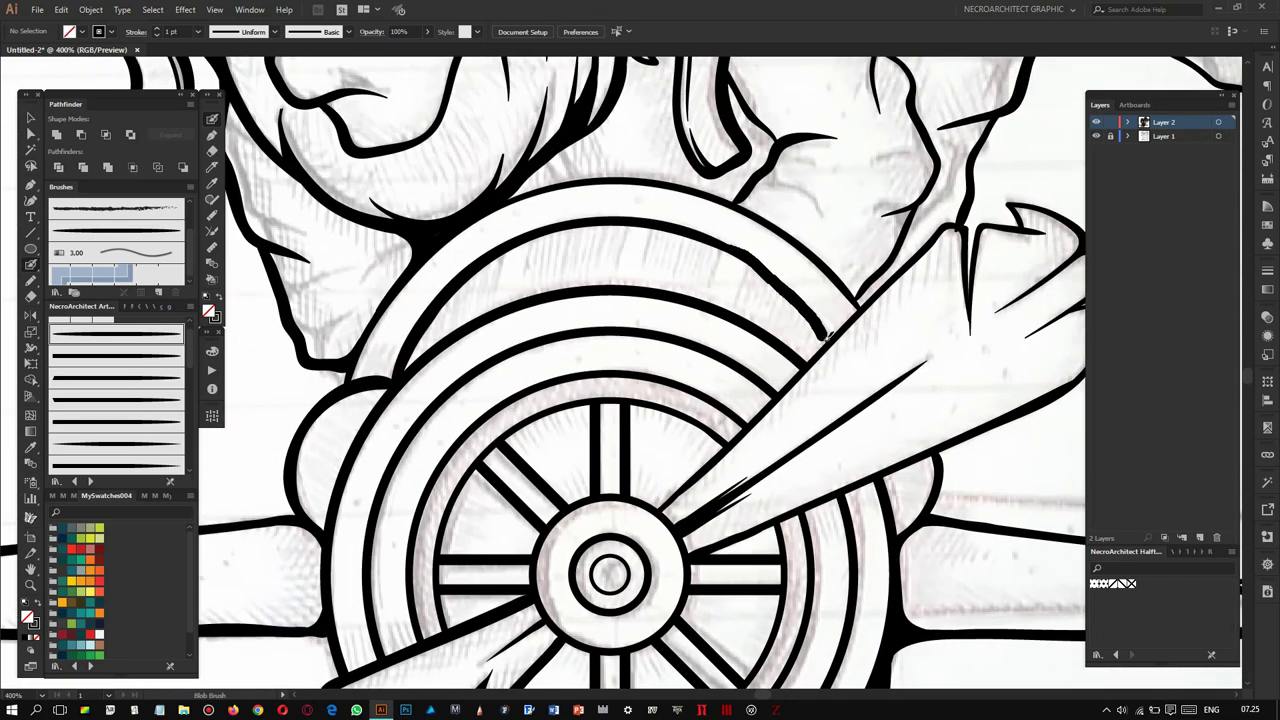
pyautogui.moveTo(820, 322); pyautogui.dragTo(864, 348)
pyautogui.moveTo(388, 408); pyautogui.dragTo(488, 392)
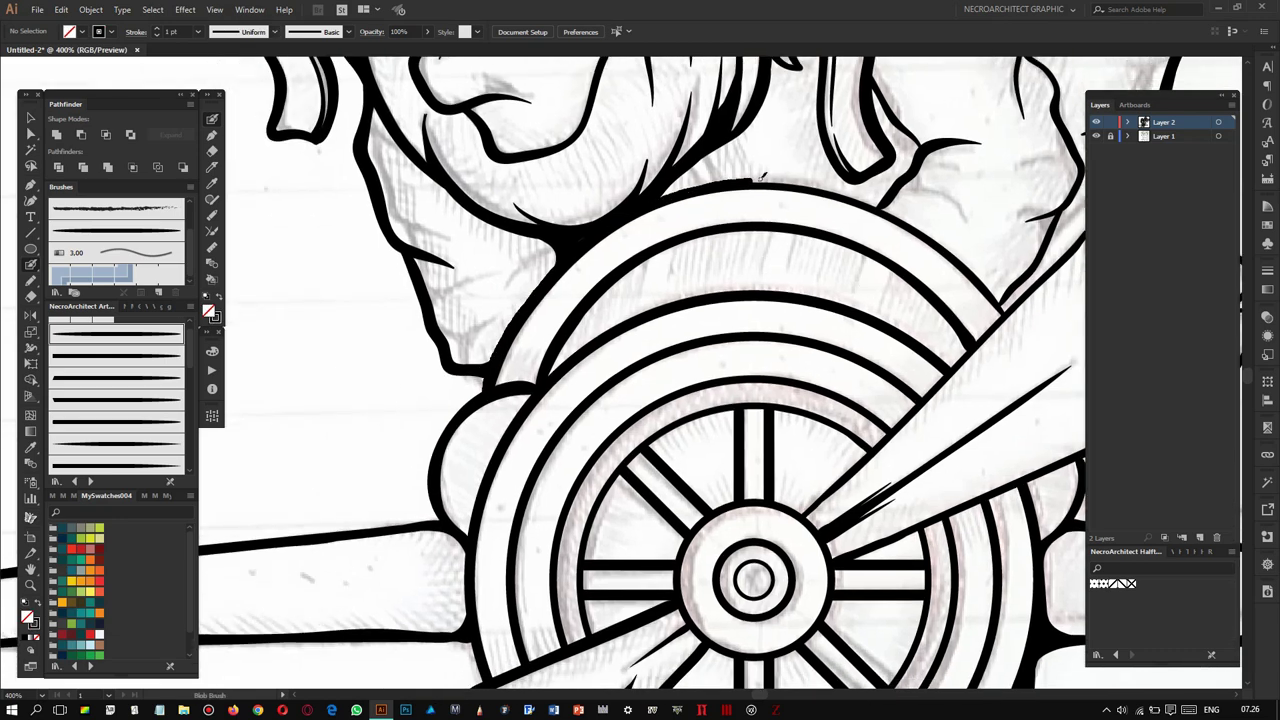
pyautogui.moveTo(921, 286); pyautogui.dragTo(817, 299)
pyautogui.moveTo(700, 516); pyautogui.dragTo(630, 412)
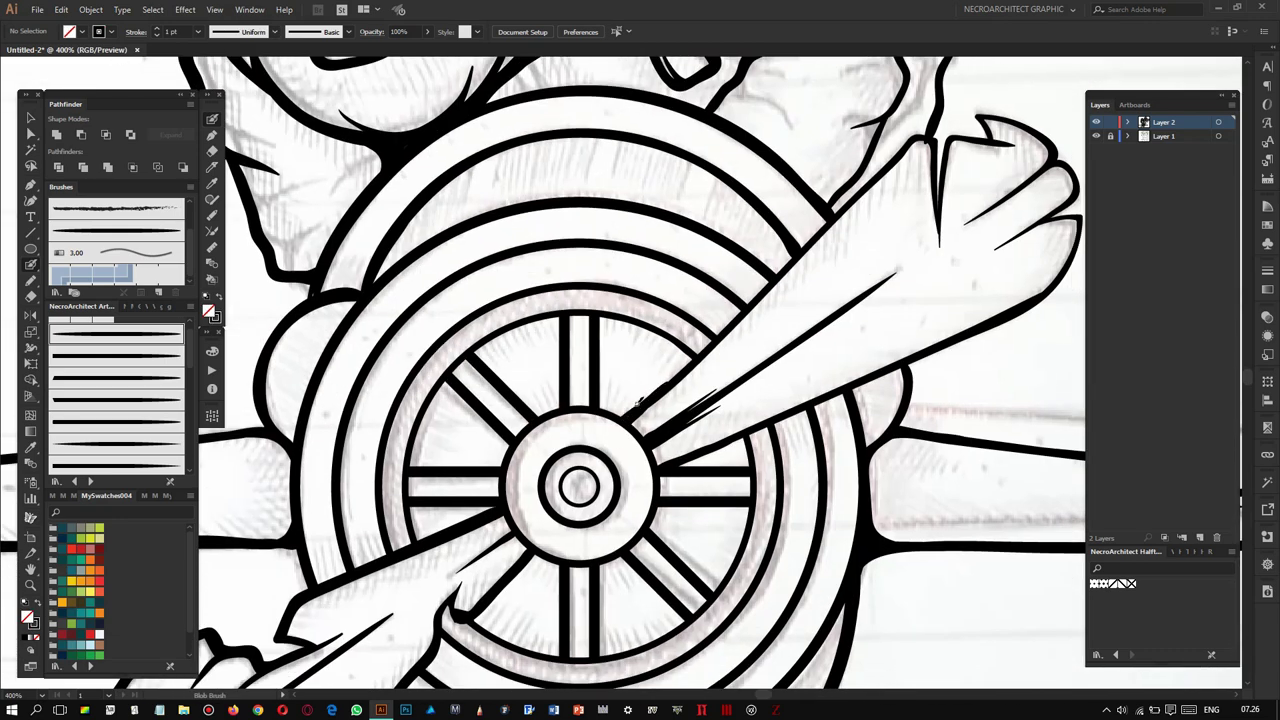
pyautogui.moveTo(938, 155); pyautogui.dragTo(888, 185)
pyautogui.moveTo(977, 153); pyautogui.dragTo(948, 186)
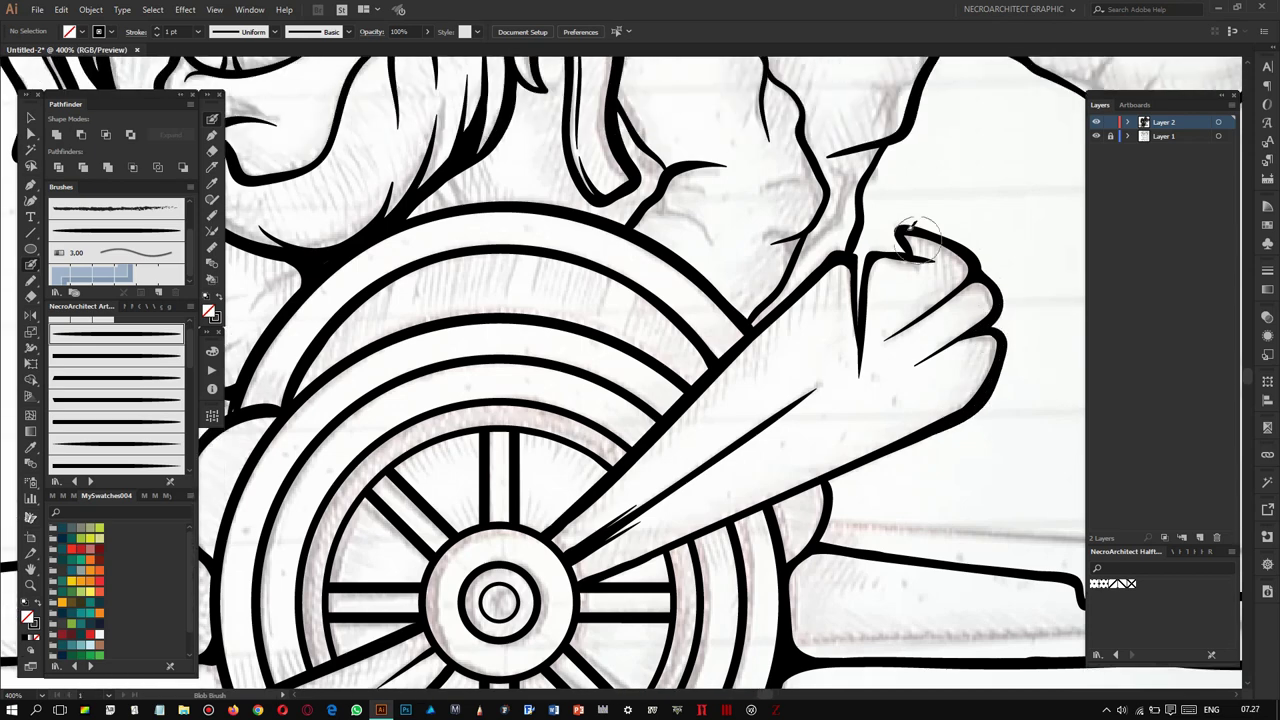
pyautogui.scroll(-3, 640, 400)
pyautogui.scroll(3, 651, 429)
# Bridge the gaps in the left blade's upper and lower outline and ink its top edge.
pyautogui.hotkey('shift', 'e')
pyautogui.hotkey('shift', 'b')
pyautogui.moveTo(598, 283)
pyautogui.mouseDown()
pyautogui.moveTo(700, 248)
pyautogui.moveTo(652, 270)
pyautogui.mouseUp()
pyautogui.moveTo(640, 400); pyautogui.dragTo(700, 430)
pyautogui.moveTo(662, 226); pyautogui.dragTo(838, 205)
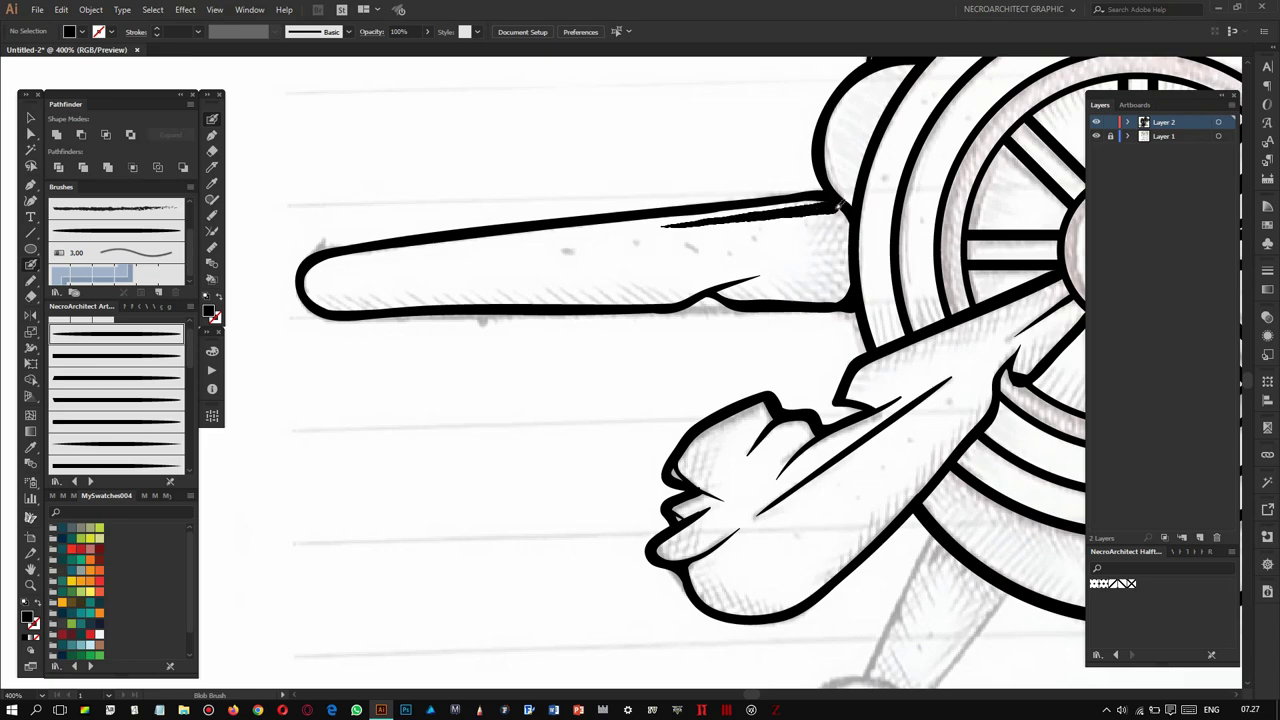
pyautogui.hotkey('shift', 'x')
# Add thin detail strokes along the lower and lower-right goggle edges.
pyautogui.scroll(1, 828, 287)
pyautogui.scroll(2, 800, 270)
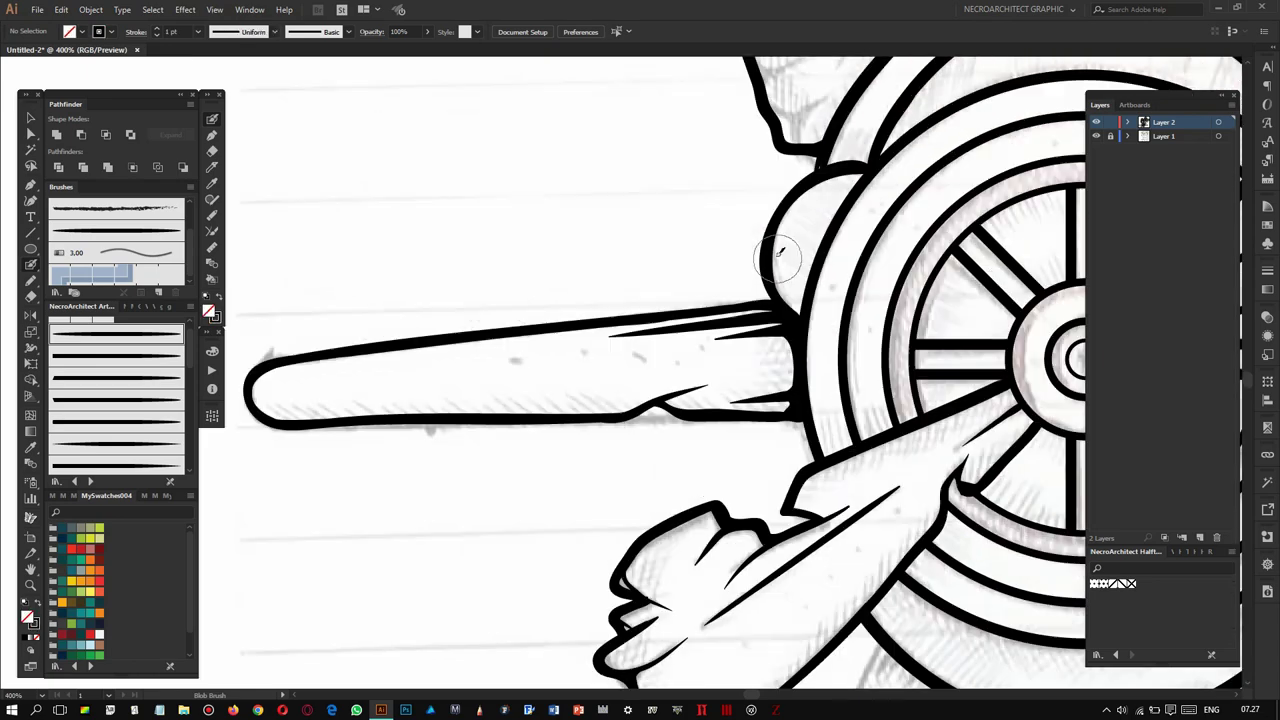
pyautogui.scroll(1, 800, 285)
pyautogui.hscroll(2, 830, 310)
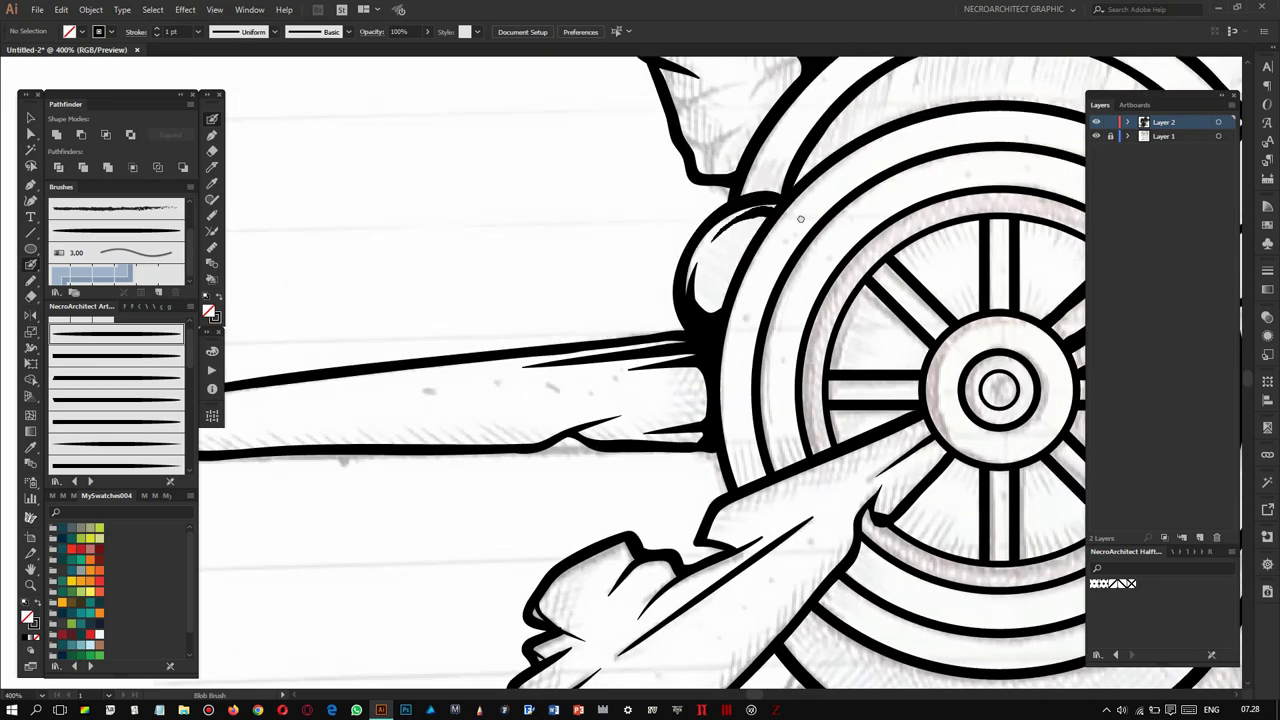
pyautogui.hscroll(5, 860, 350)
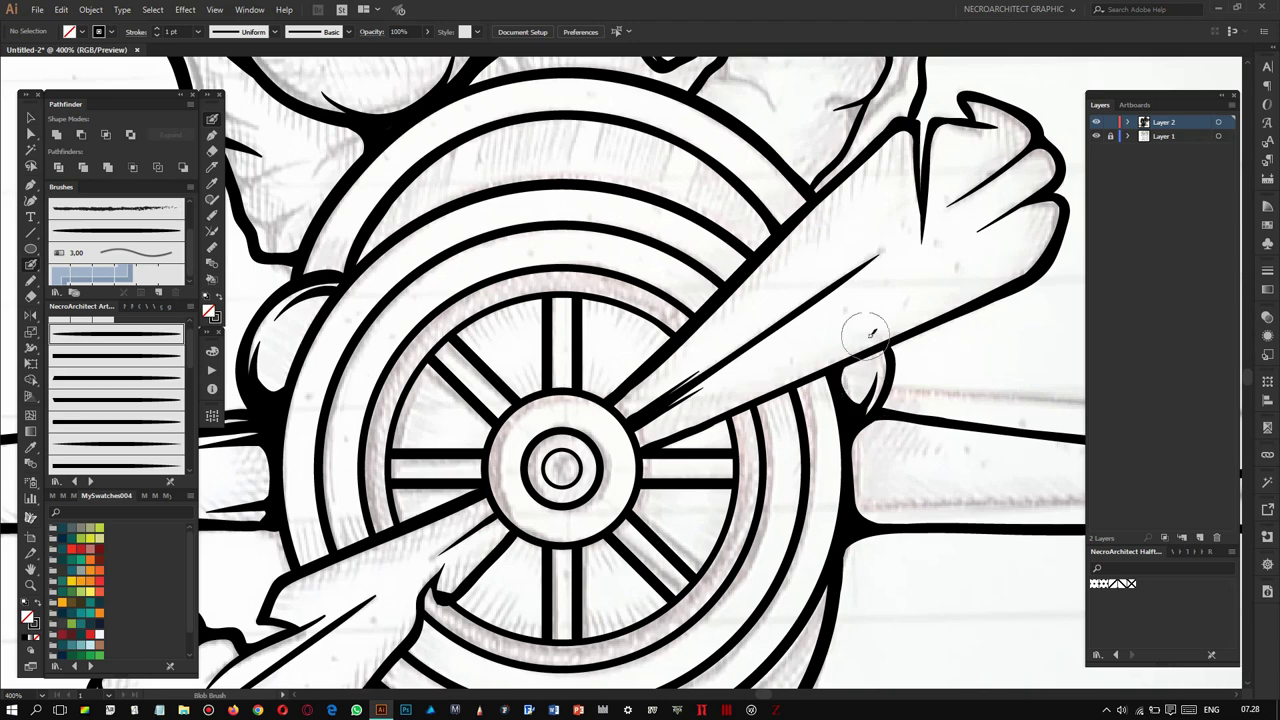
pyautogui.hscroll(-2, 760, 270)
pyautogui.scroll(-1, 840, 202)
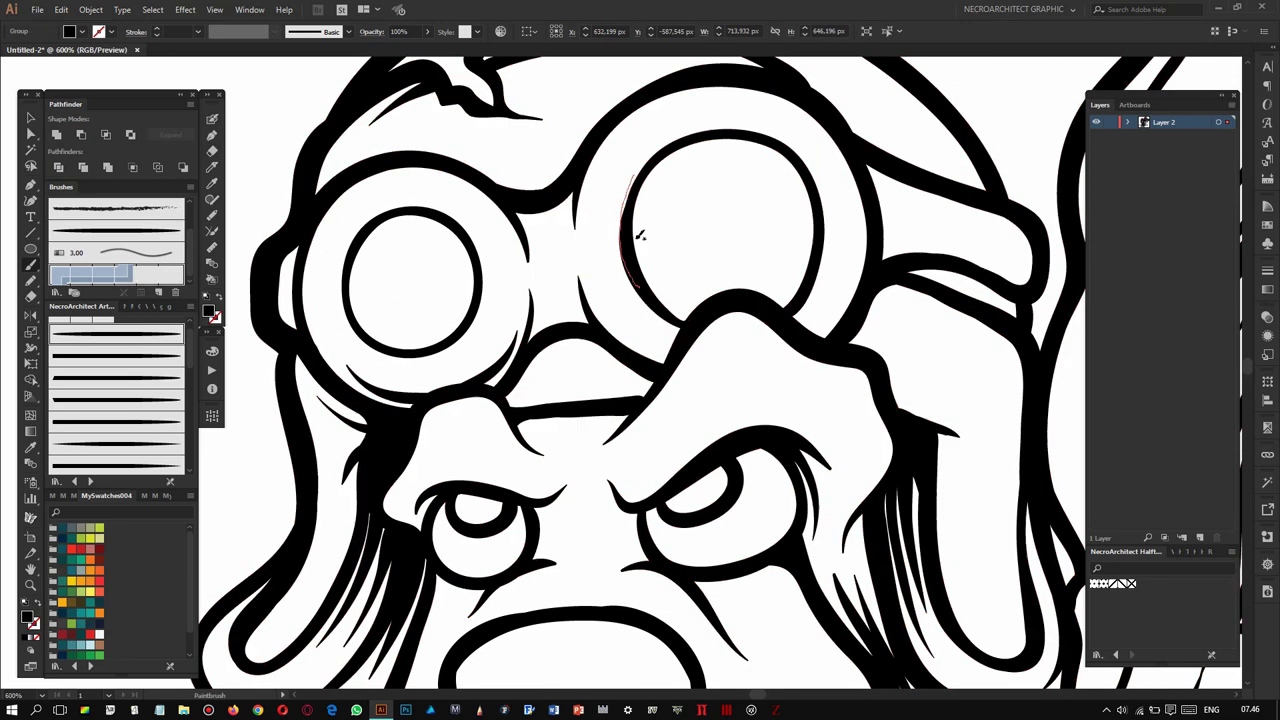
pyautogui.hotkey('ctrl', 'shift', 'a')
pyautogui.moveTo(592, 278); pyautogui.dragTo(661, 347)
pyautogui.hotkey('ctrl', 'z')
pyautogui.moveTo(594, 292)
pyautogui.mouseDown()
pyautogui.moveTo(666, 350)
pyautogui.moveTo(680, 322)
pyautogui.mouseUp()
pyautogui.scroll(-2, 669, 328)
pyautogui.scroll(3, 669, 328)
pyautogui.moveTo(671, 251); pyautogui.dragTo(602, 368)
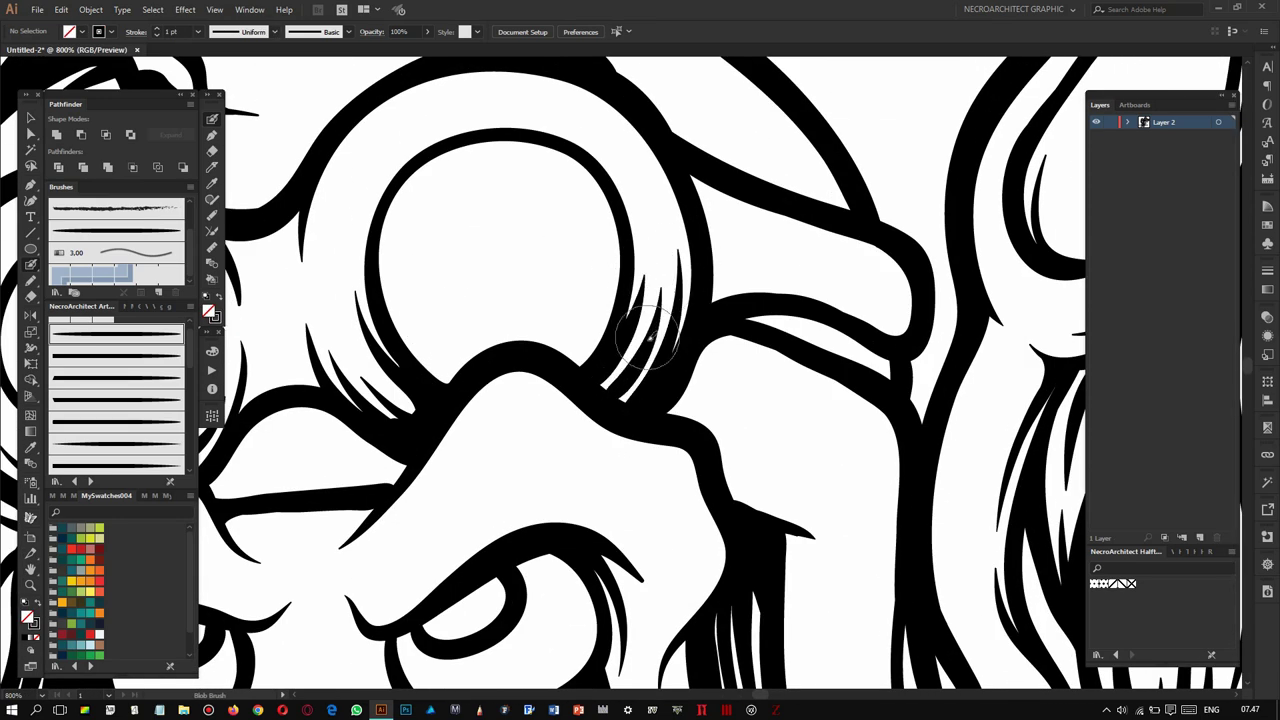
# Add a thin detail stroke along one of the fist's fingers.
pyautogui.scroll(-1, 648, 355)
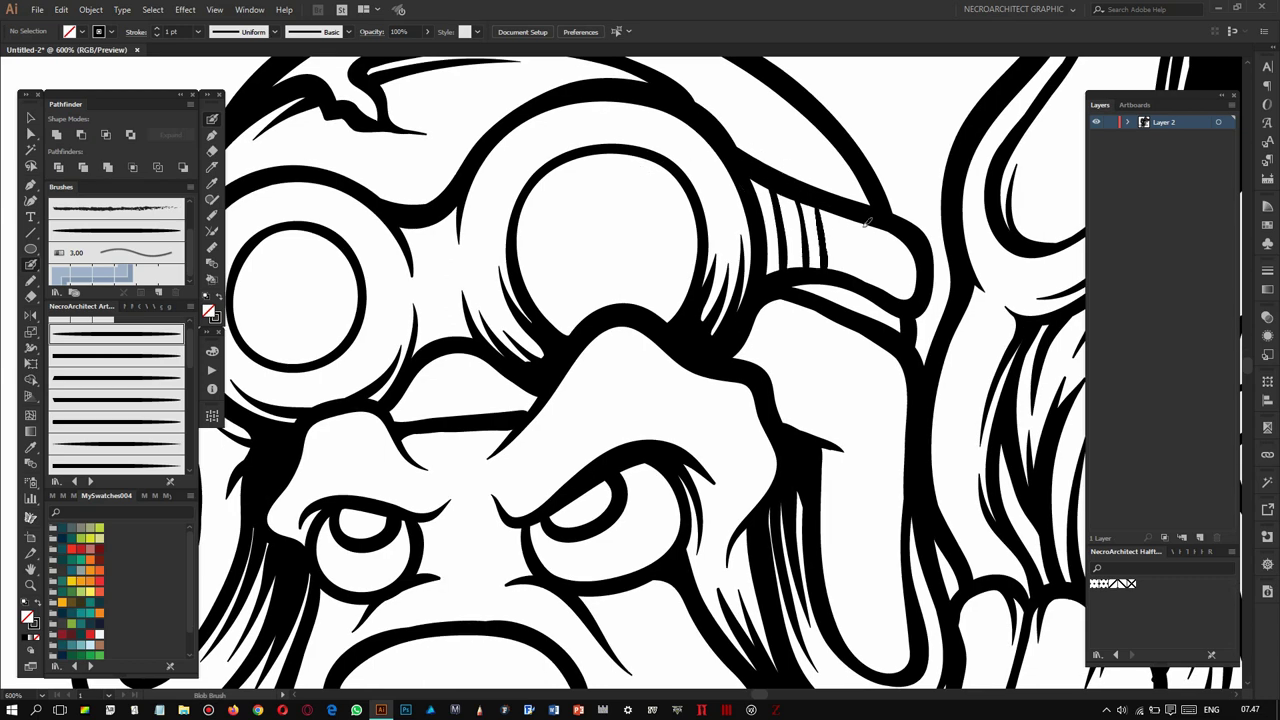
pyautogui.scroll(-4, 905, 255)
pyautogui.scroll(4, 650, 449)
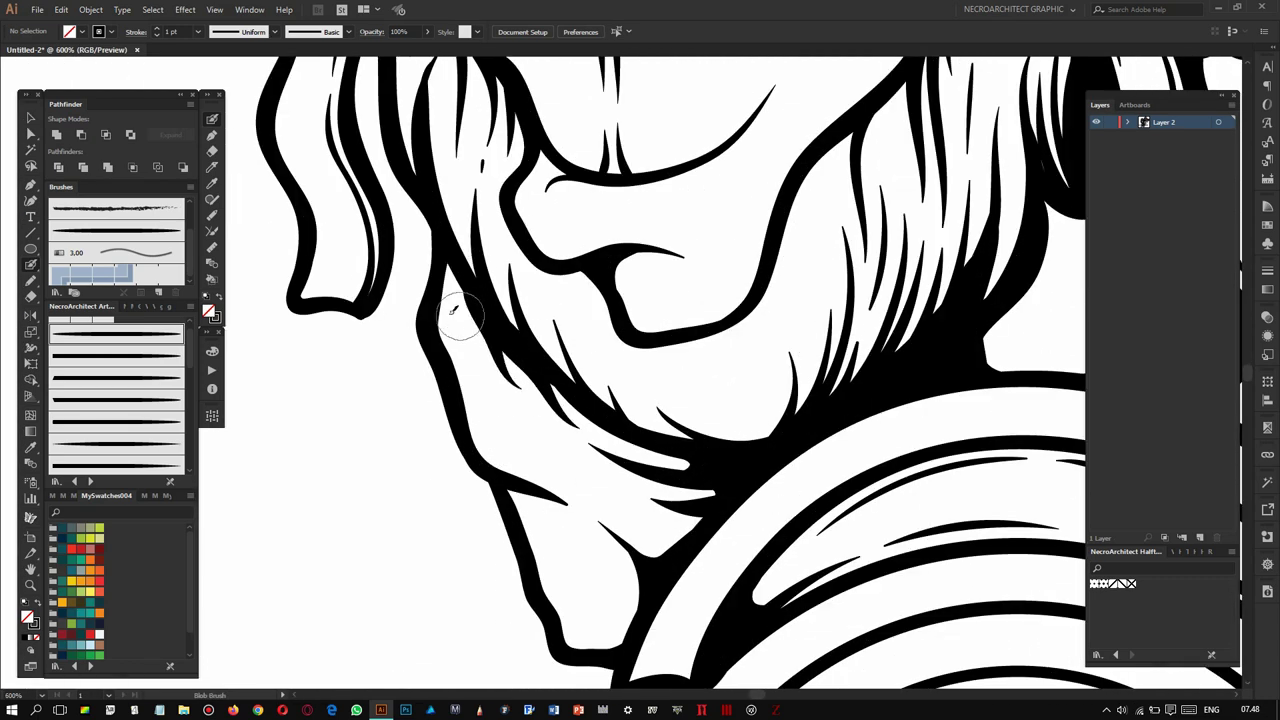
pyautogui.scroll(-4, 463, 272)
pyautogui.scroll(4, 515, 257)
pyautogui.moveTo(565, 205)
pyautogui.mouseDown()
pyautogui.moveTo(520, 380)
pyautogui.moveTo(541, 238)
pyautogui.mouseUp()
pyautogui.scroll(-3, 465, 415)
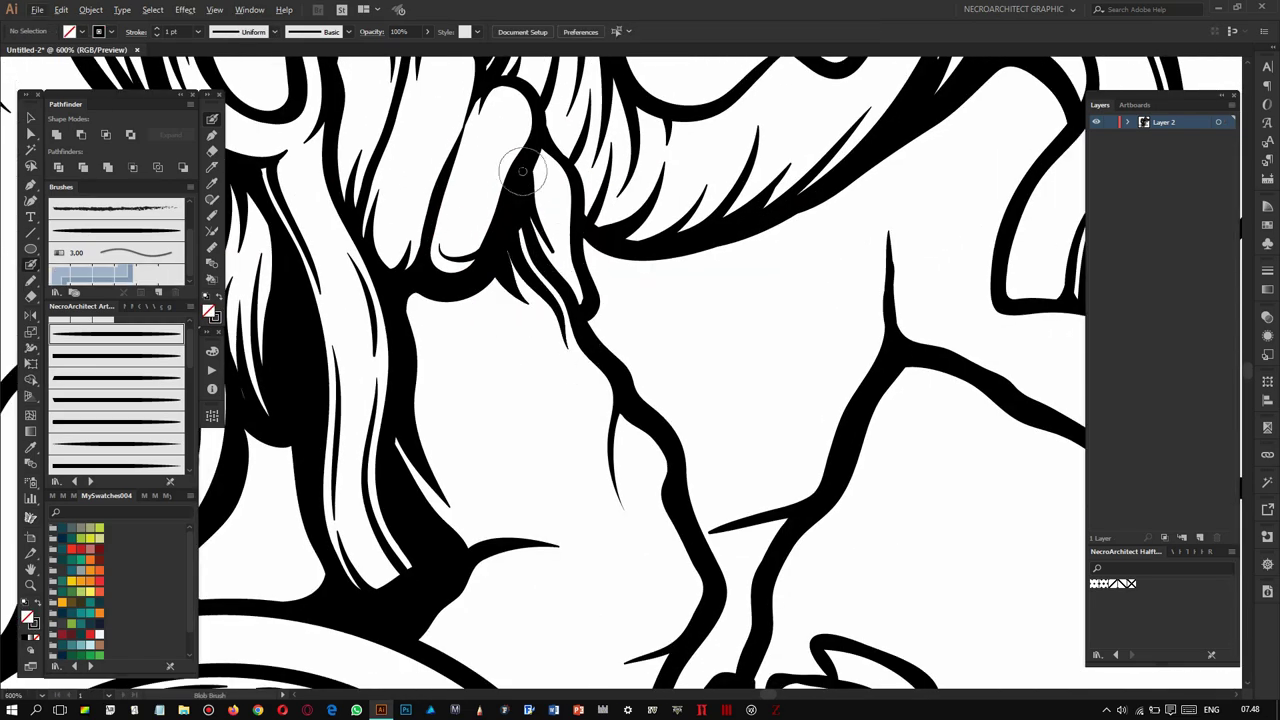
pyautogui.scroll(-2, 522, 171)
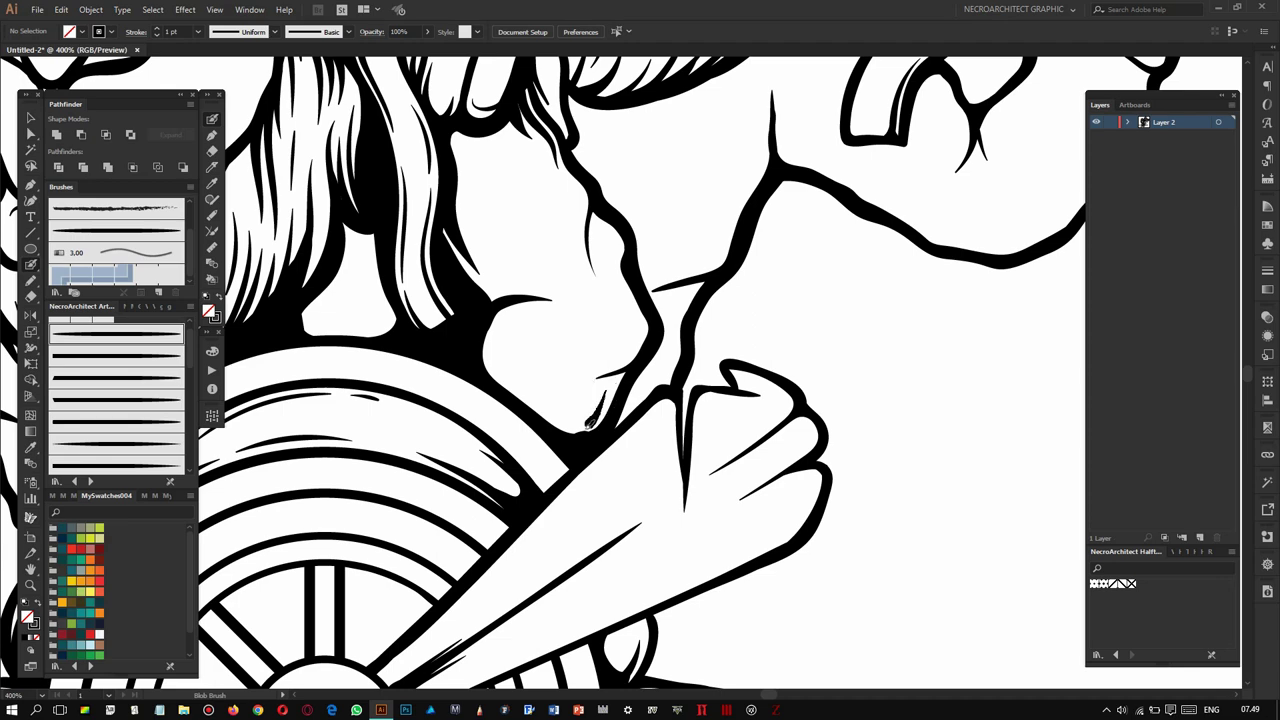
pyautogui.scroll(-2, 581, 326)
pyautogui.scroll(-5, 581, 326)
pyautogui.scroll(1, 581, 326)
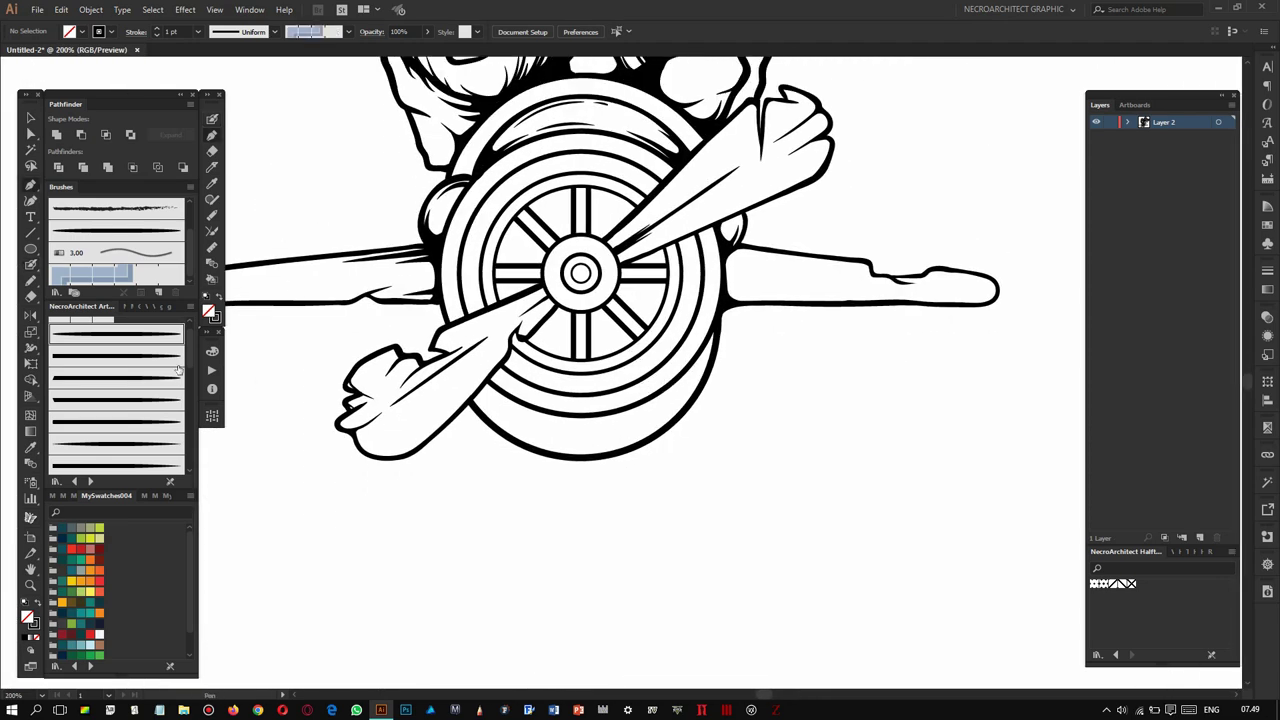
# Draw a vertical post line under the wheel, duplicate it, and centre both beneath the wheel.
pyautogui.click(549, 461)
pyautogui.keyDown('shift'); pyautogui.click(557, 566); pyautogui.keyUp('shift')
pyautogui.scroll(-1, 557, 566)
pyautogui.moveTo(645, 518)
pyautogui.mouseDown()
pyautogui.moveTo(703, 518)
pyautogui.moveTo(650, 489)
pyautogui.mouseUp()
pyautogui.keyDown('shift'); pyautogui.click(520, 370); pyautogui.keyUp('shift')
pyautogui.click(729, 386)
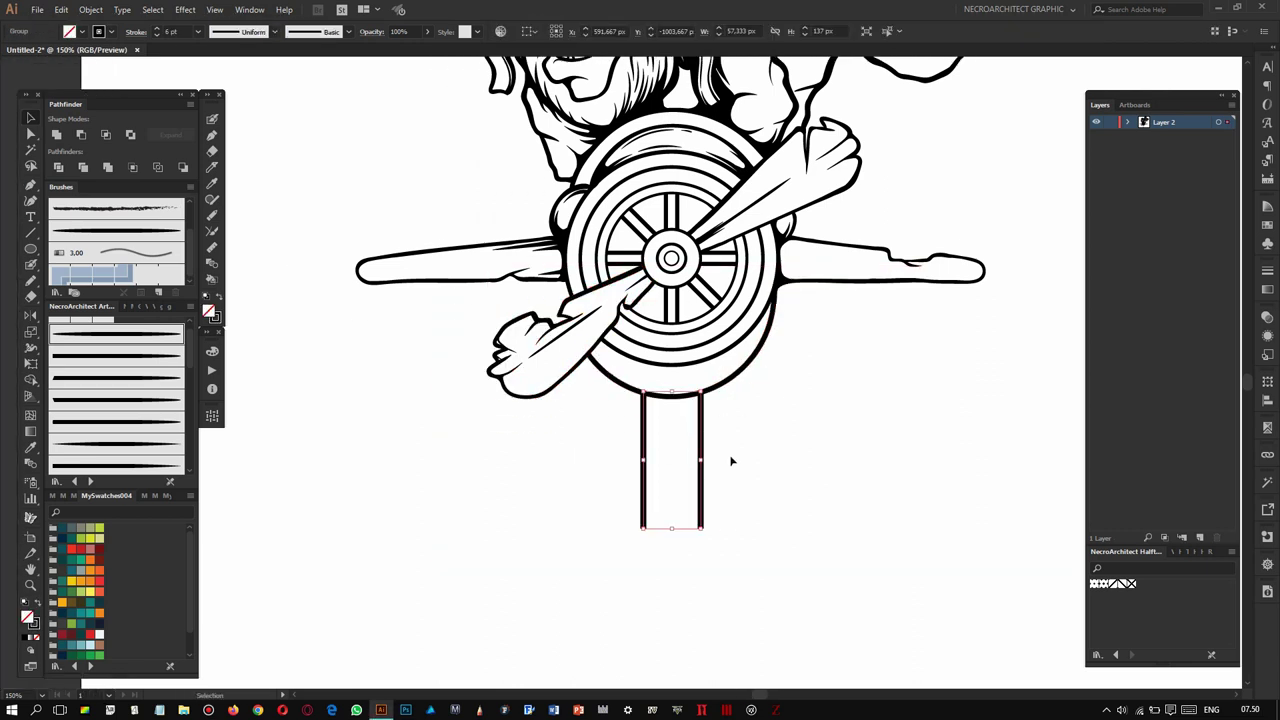
# Expand the two post lines into filled shapes, then clear the selection.
pyautogui.scroll(3, 731, 457)
pyautogui.scroll(-2, 677, 516)
pyautogui.click(720, 479)
pyautogui.click(90, 9)
pyautogui.click(110, 200)
pyautogui.click(571, 380)
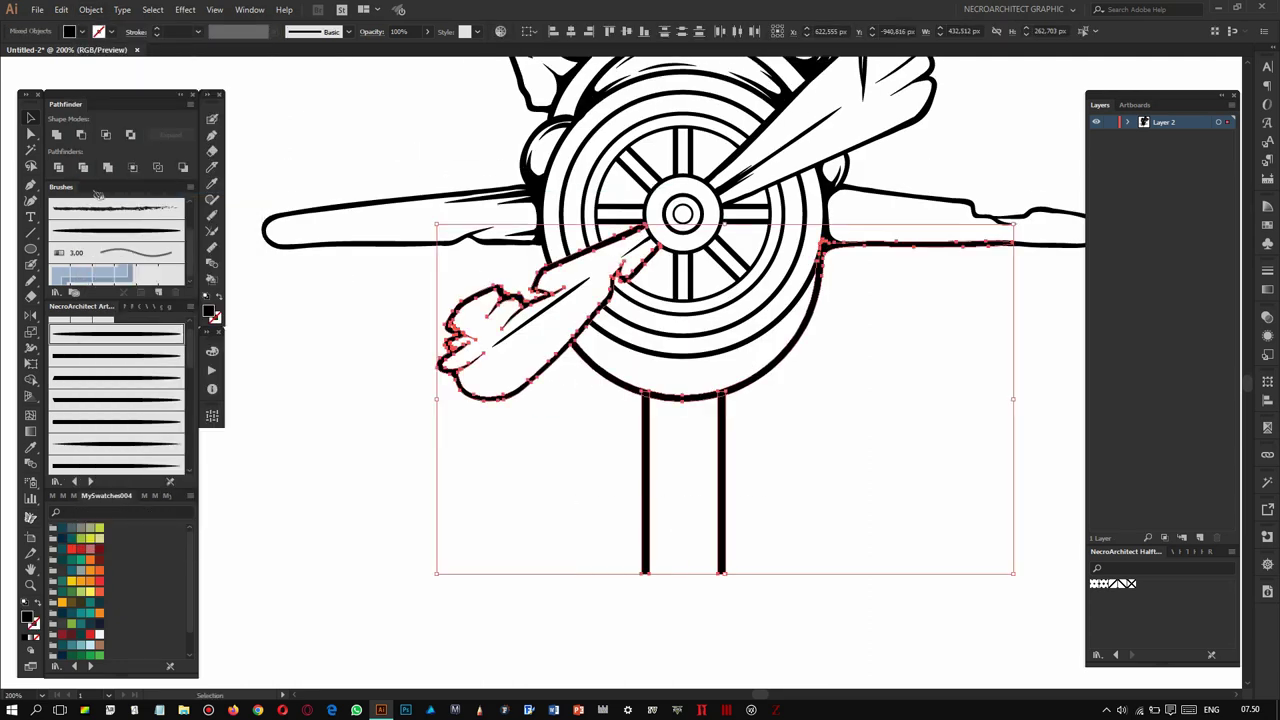
pyautogui.scroll(-1, 837, 366)
pyautogui.hotkey('ctrl', 'a')
pyautogui.click(298, 183)
pyautogui.scroll(-2, 450, 300)
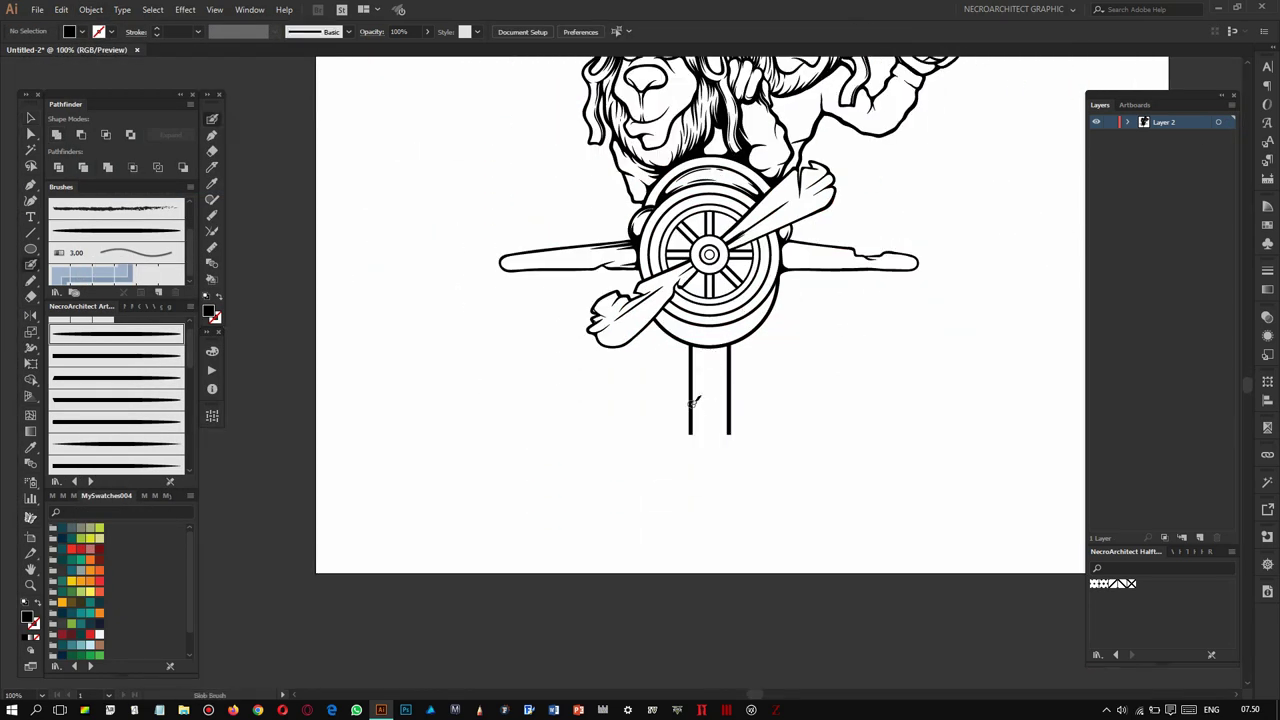
pyautogui.scroll(4, 581, 338)
# Ink the large mushroom's cap outline with gaps, ellipse spots and a bottom rim.
pyautogui.hotkey('ctrl', 'z')
pyautogui.moveTo(466, 300); pyautogui.dragTo(460, 335)
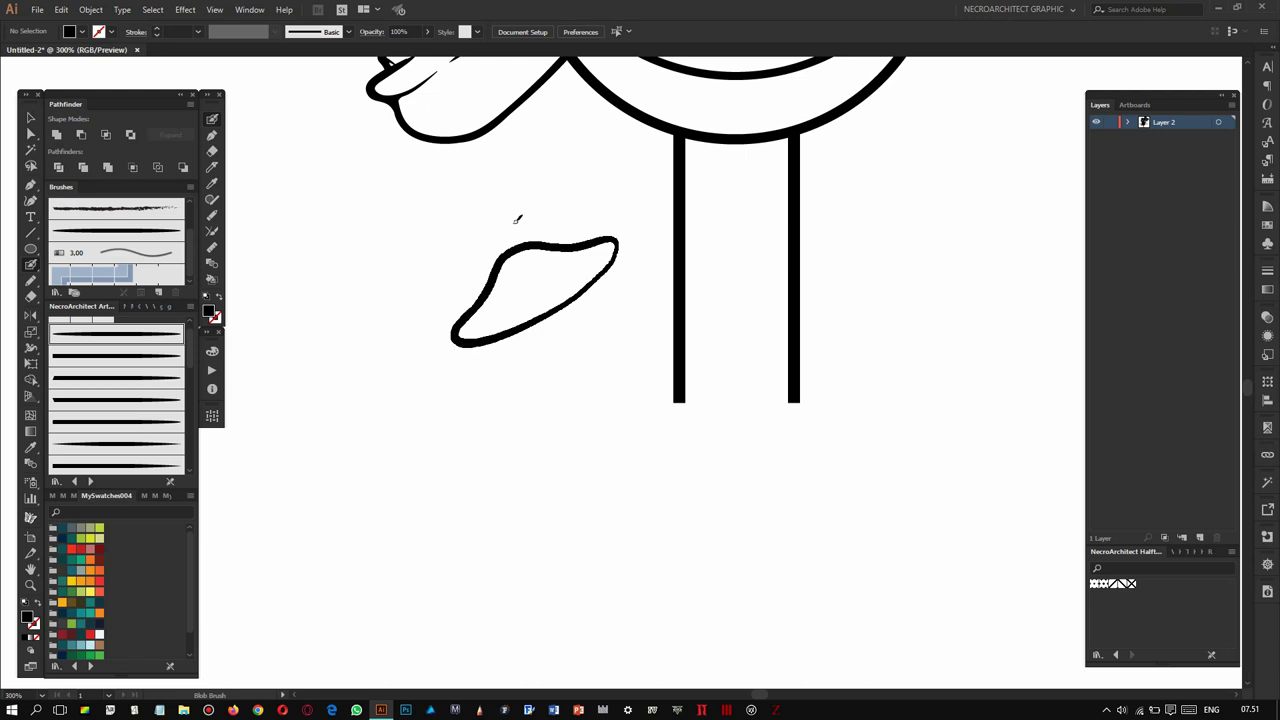
pyautogui.scroll(2, 525, 283)
pyautogui.hotkey('shift', 'e')
pyautogui.moveTo(430, 290); pyautogui.dragTo(440, 345)
pyautogui.hotkey('shift', 'b')
pyautogui.moveTo(590, 206); pyautogui.dragTo(585, 216)
pyautogui.moveTo(440, 295); pyautogui.dragTo(425, 340)
pyautogui.moveTo(515, 250); pyautogui.dragTo(495, 272)
pyautogui.moveTo(615, 252)
pyautogui.mouseDown()
pyautogui.moveTo(622, 265)
pyautogui.moveTo(599, 199)
pyautogui.mouseUp()
pyautogui.moveTo(400, 295); pyautogui.dragTo(735, 130)
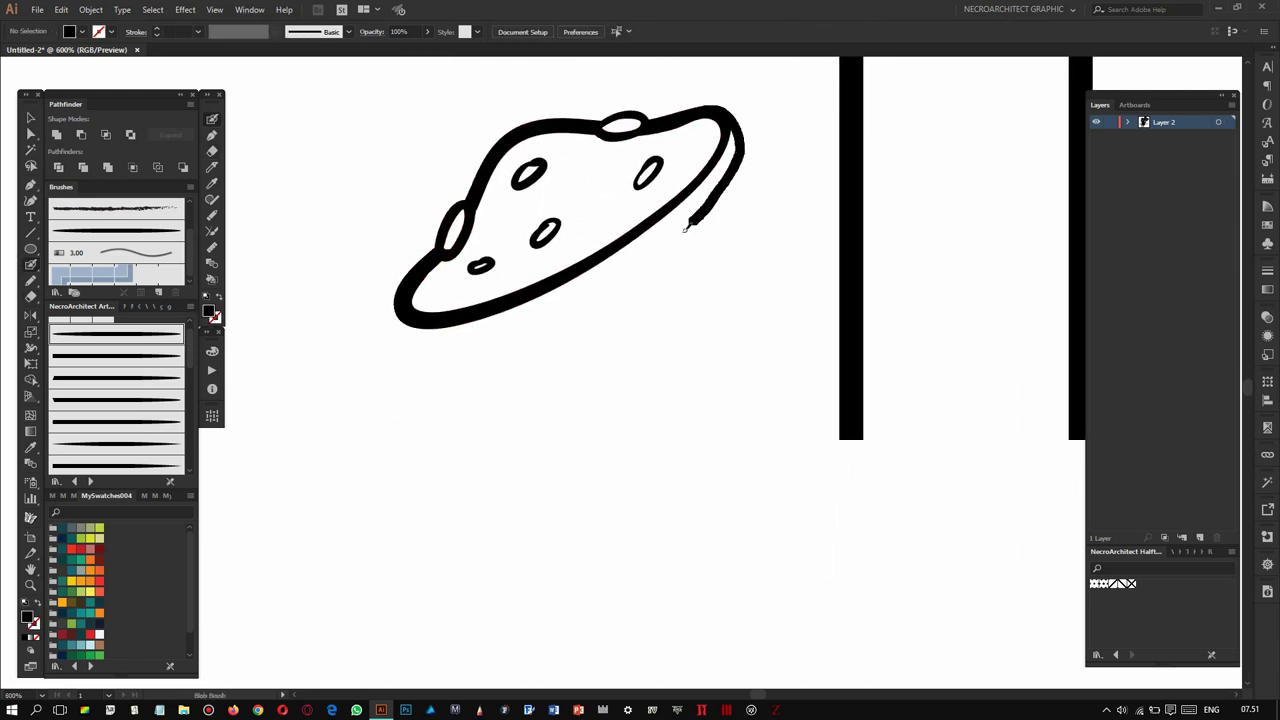
pyautogui.moveTo(585, 278); pyautogui.dragTo(757, 146)
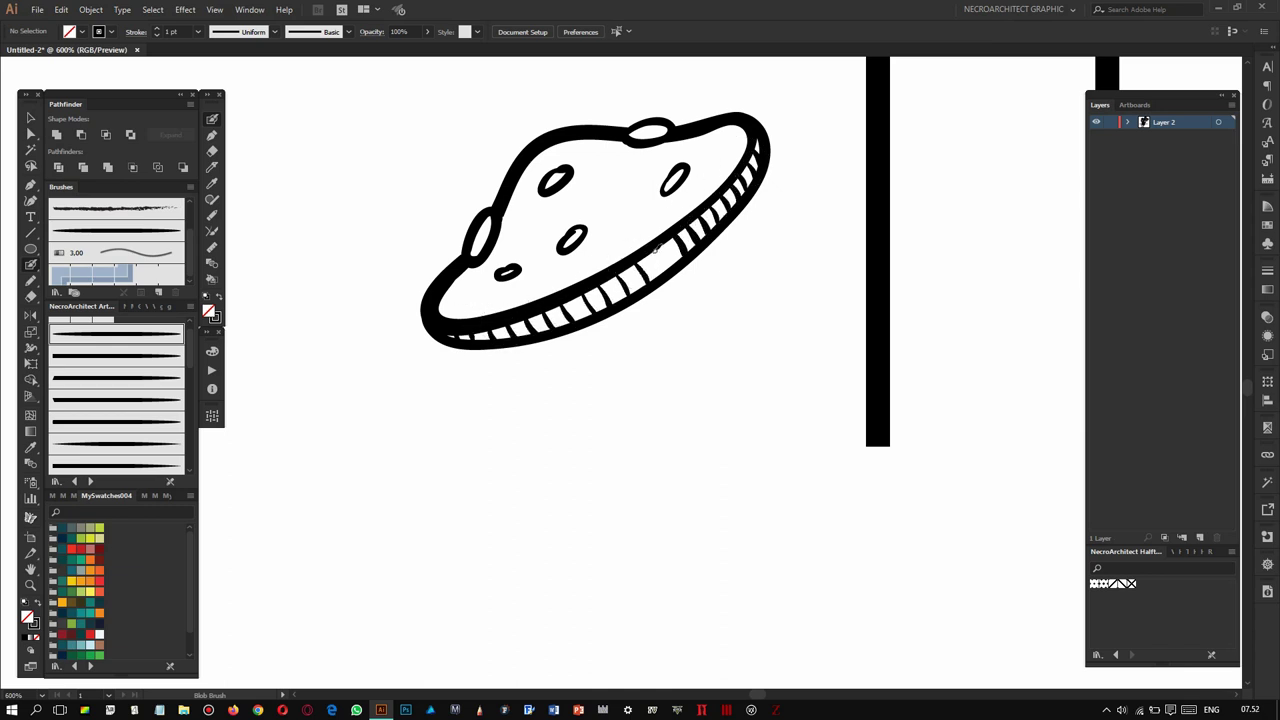
# Draw and redraw the two sides of the mushroom stem beneath the cap.
pyautogui.moveTo(740, 460); pyautogui.dragTo(623, 297)
pyautogui.moveTo(757, 282); pyautogui.dragTo(829, 420)
pyautogui.hotkey('ctrl', 'z')
pyautogui.hotkey('ctrl', 'z')
pyautogui.moveTo(548, 342); pyautogui.dragTo(657, 471)
pyautogui.moveTo(660, 268); pyautogui.dragTo(814, 523)
pyautogui.scroll(-2, 814, 523)
pyautogui.moveTo(682, 482); pyautogui.dragTo(780, 533)
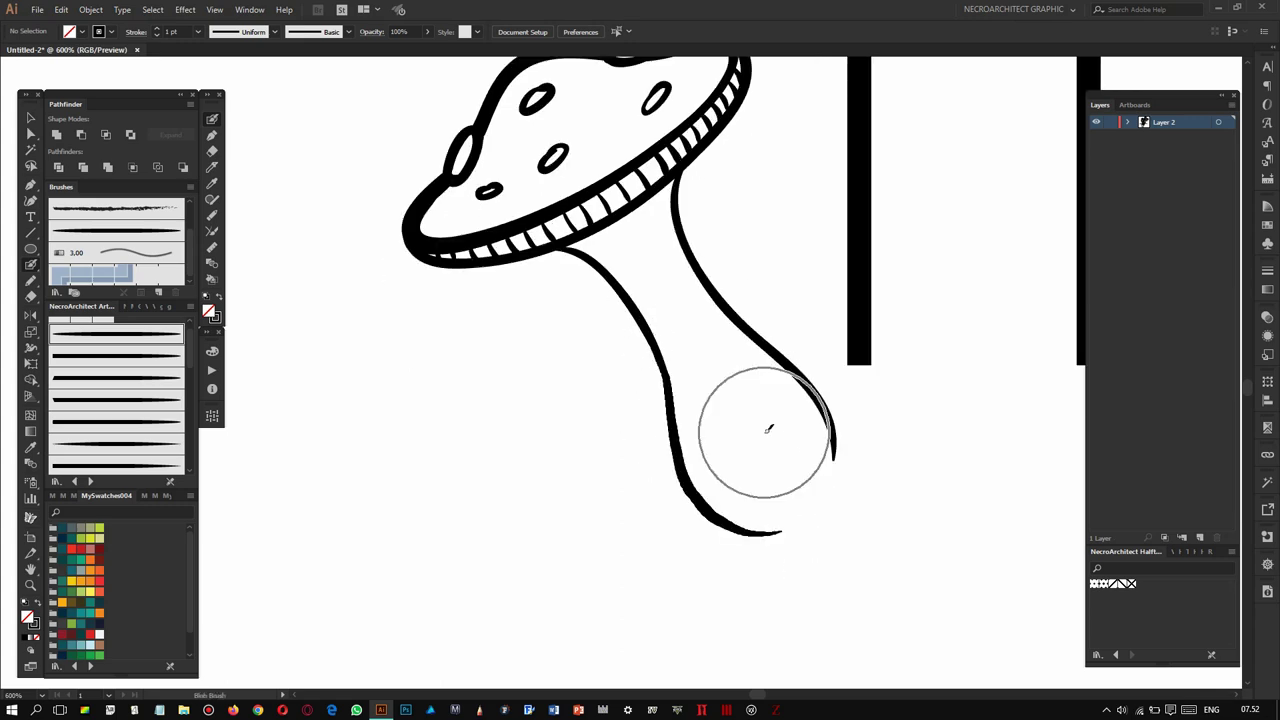
pyautogui.scroll(-3, 769, 430)
pyautogui.hotkey('ctrl', 'z')
pyautogui.scroll(3, 749, 534)
pyautogui.click(790, 318)
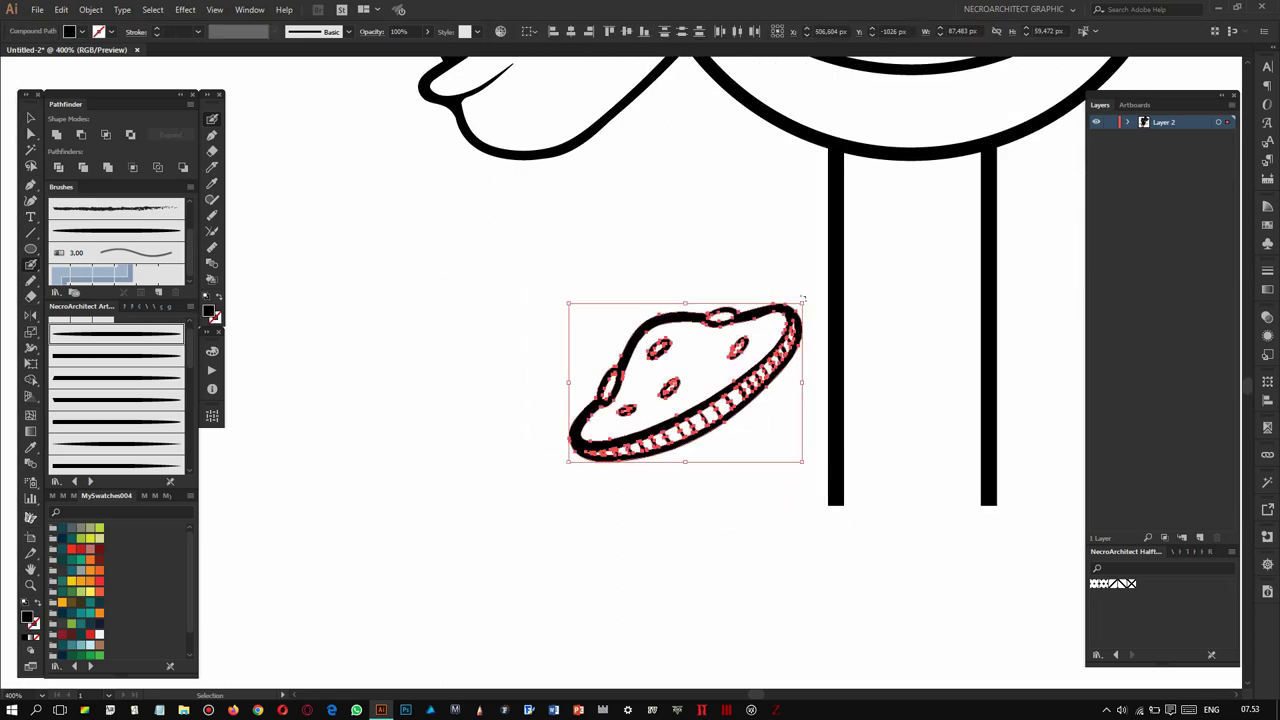
pyautogui.hotkey('shift', 'b')
pyautogui.scroll(-1, 738, 340)
# Add stem strokes, gill strokes under the cap, and a wavy ground line at the base.
pyautogui.moveTo(689, 389); pyautogui.dragTo(749, 529)
pyautogui.moveTo(766, 372); pyautogui.dragTo(820, 520)
pyautogui.hotkey('ctrl', 'z')
pyautogui.hotkey('ctrl', 'z')
pyautogui.scroll(-1, 720, 400)
pyautogui.moveTo(665, 352); pyautogui.dragTo(710, 405)
pyautogui.scroll(-3, 710, 405)
pyautogui.scroll(4, 703, 294)
pyautogui.moveTo(662, 305); pyautogui.dragTo(775, 425)
pyautogui.moveTo(640, 285); pyautogui.dragTo(705, 375)
pyautogui.scroll(-2, 705, 375)
pyautogui.moveTo(523, 434)
pyautogui.mouseDown()
pyautogui.moveTo(706, 377)
pyautogui.moveTo(916, 421)
pyautogui.mouseUp()
# Replace the curved stroke beside the stem with a straighter one.
pyautogui.scroll(1, 705, 455)
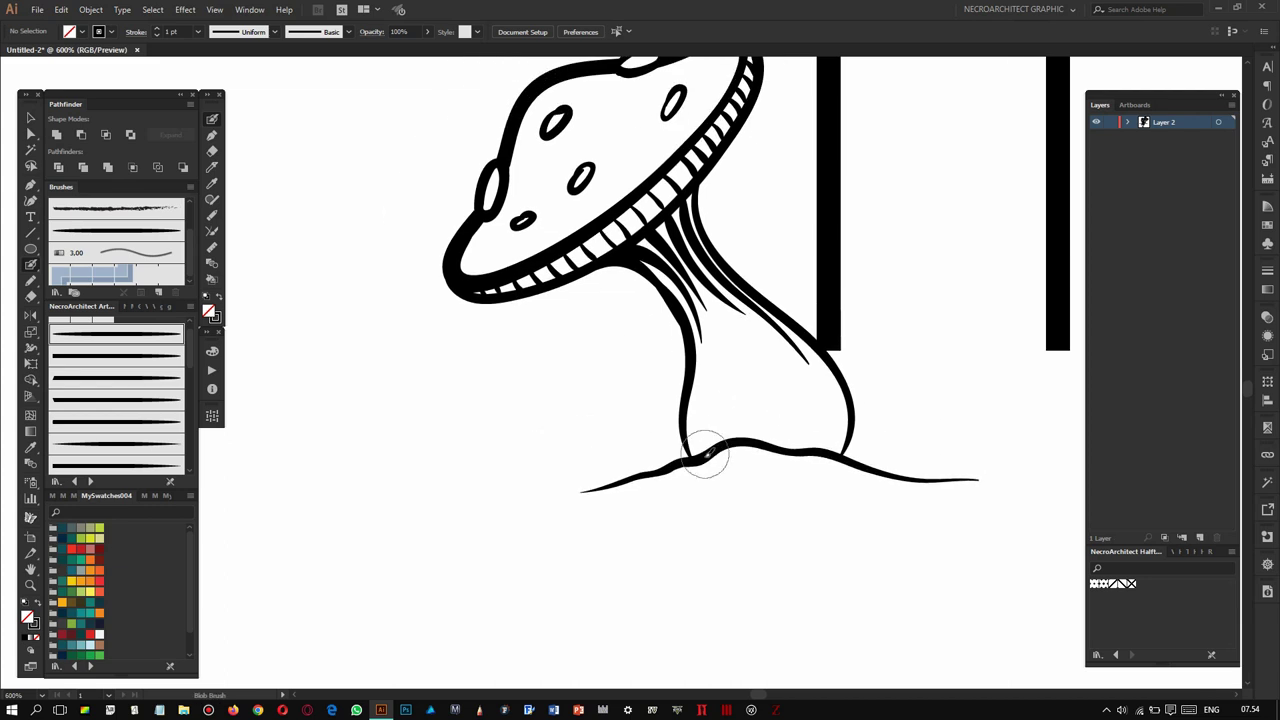
pyautogui.scroll(2, 825, 425)
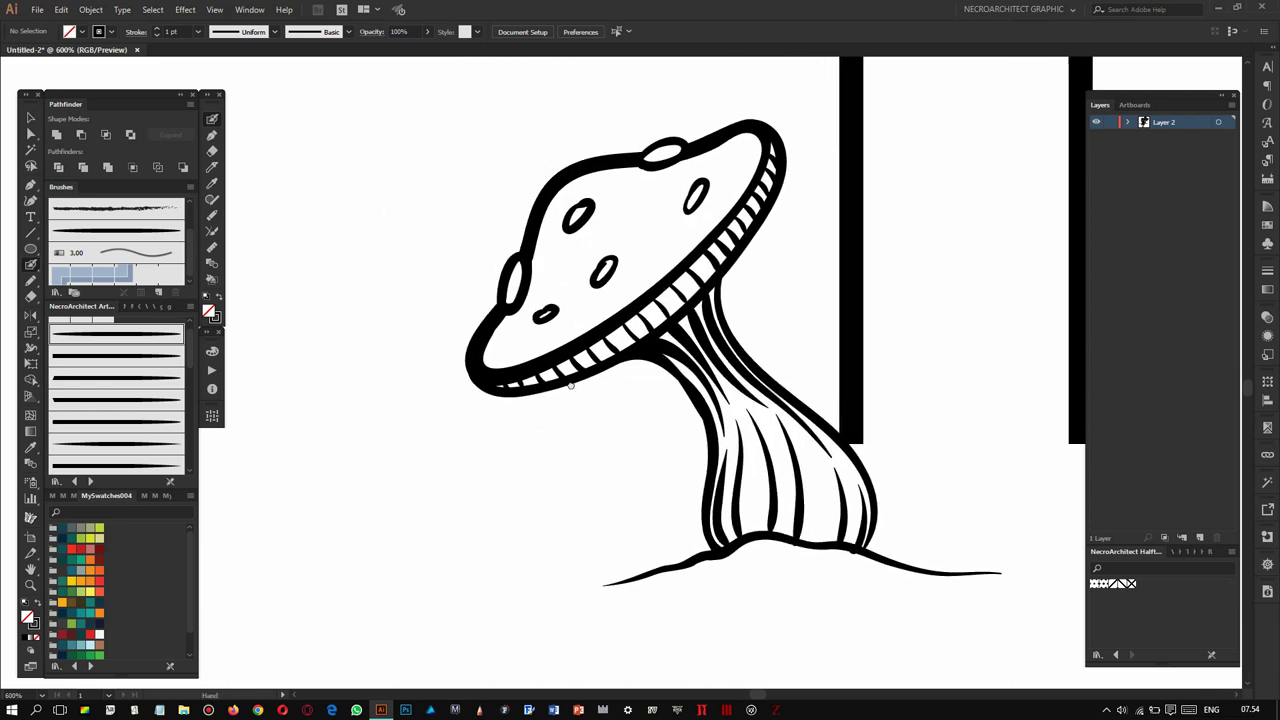
pyautogui.hscroll(-1, 768, 500)
pyautogui.scroll(1, 755, 362)
pyautogui.hscroll(1, 755, 362)
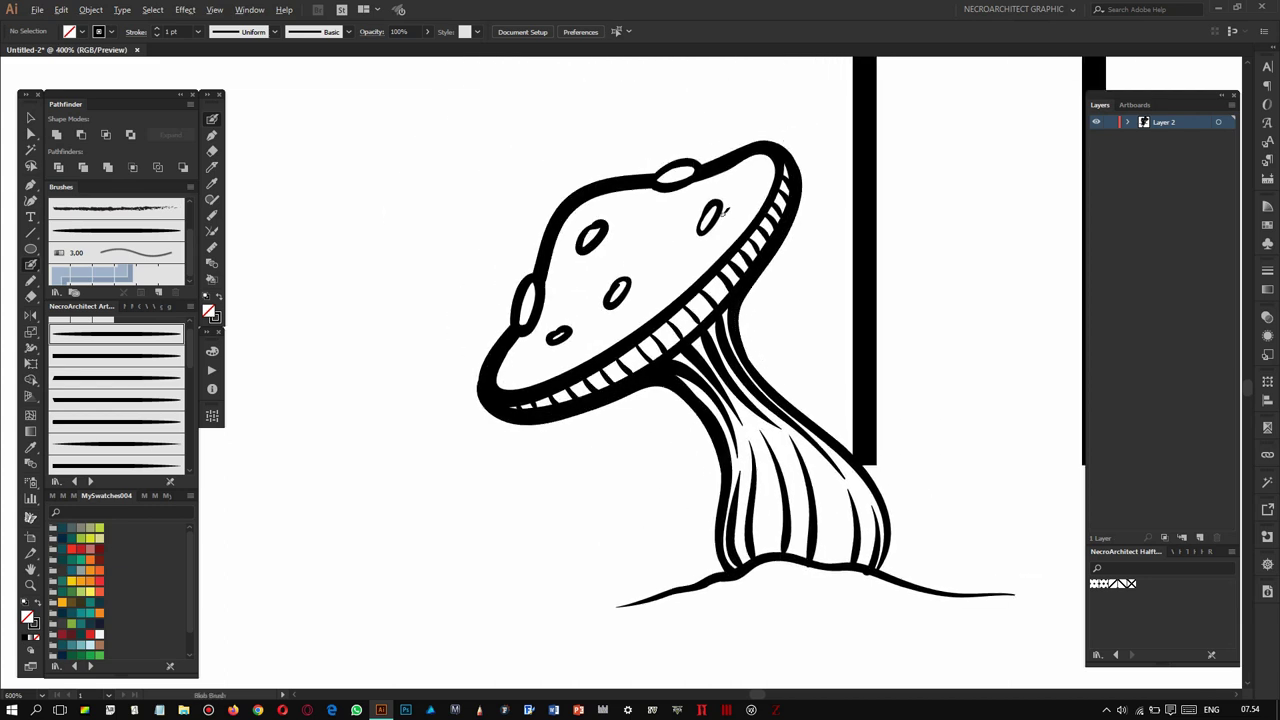
pyautogui.scroll(-3, 724, 210)
pyautogui.hscroll(1, 598, 354)
pyautogui.hotkey('ctrl', 'z')
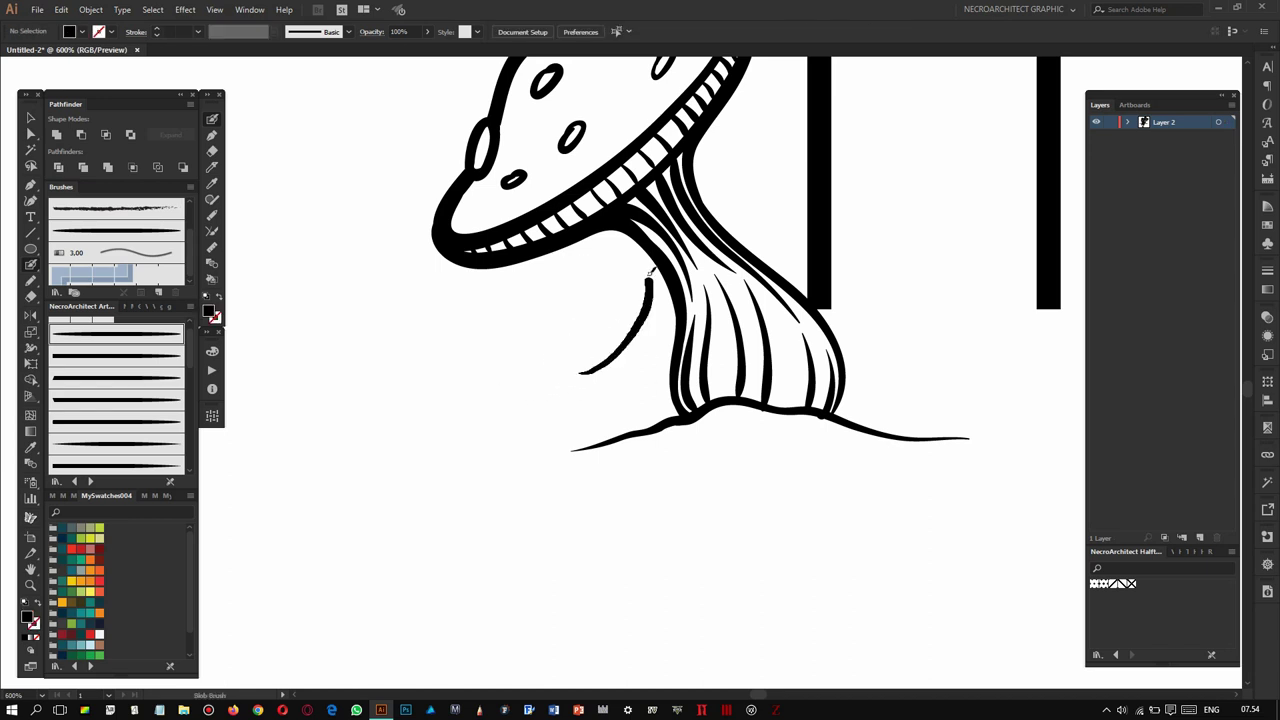
pyautogui.moveTo(527, 360)
pyautogui.mouseDown()
pyautogui.moveTo(590, 295)
pyautogui.moveTo(510, 405)
pyautogui.mouseUp()
# Draw the small mushroom's thick-outlined cap with dots inside and a thickened tip.
pyautogui.moveTo(640, 285)
pyautogui.mouseDown()
pyautogui.moveTo(520, 410)
pyautogui.moveTo(550, 400)
pyautogui.mouseUp()
pyautogui.moveTo(578, 325); pyautogui.dragTo(532, 372)
pyautogui.moveTo(603, 300); pyautogui.dragTo(607, 306)
pyautogui.scroll(-1, 600, 320)
pyautogui.moveTo(567, 351); pyautogui.dragTo(522, 390)
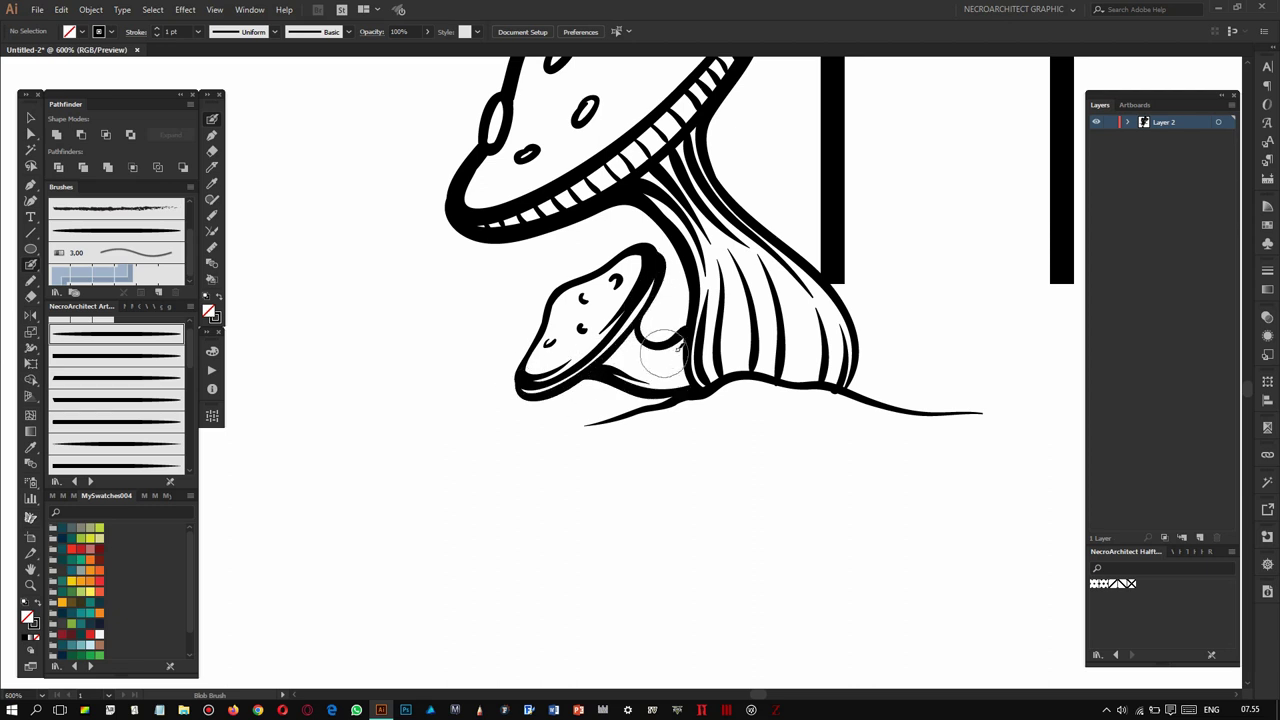
pyautogui.scroll(-2, 668, 251)
pyautogui.scroll(1, 700, 414)
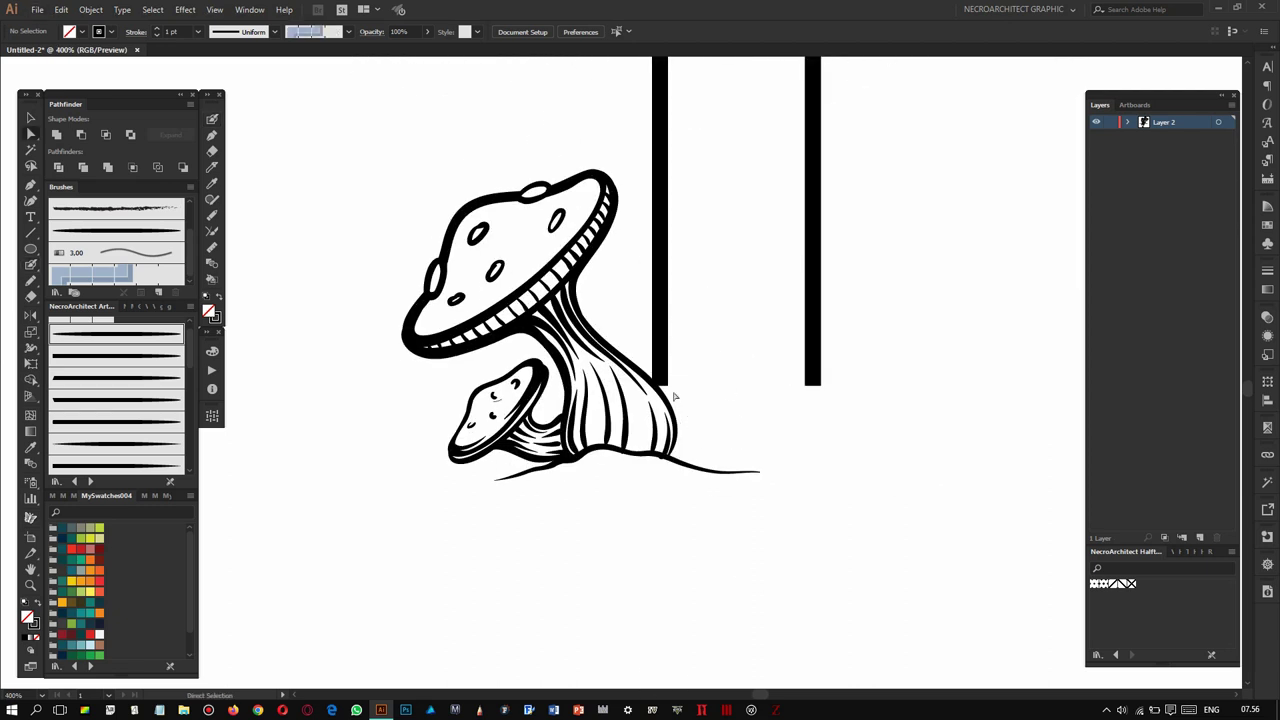
# Extend the right post down to the ground and continue the wavy ground line rightward.
pyautogui.hotkey('shift', 'x')
pyautogui.scroll(1, 711, 366)
pyautogui.scroll(-1, 671, 341)
pyautogui.moveTo(703, 375); pyautogui.dragTo(711, 446)
pyautogui.moveTo(612, 410)
pyautogui.mouseDown()
pyautogui.moveTo(740, 395)
pyautogui.moveTo(876, 418)
pyautogui.mouseUp()
pyautogui.hotkey('shift', 'x')
pyautogui.scroll(3, 748, 434)
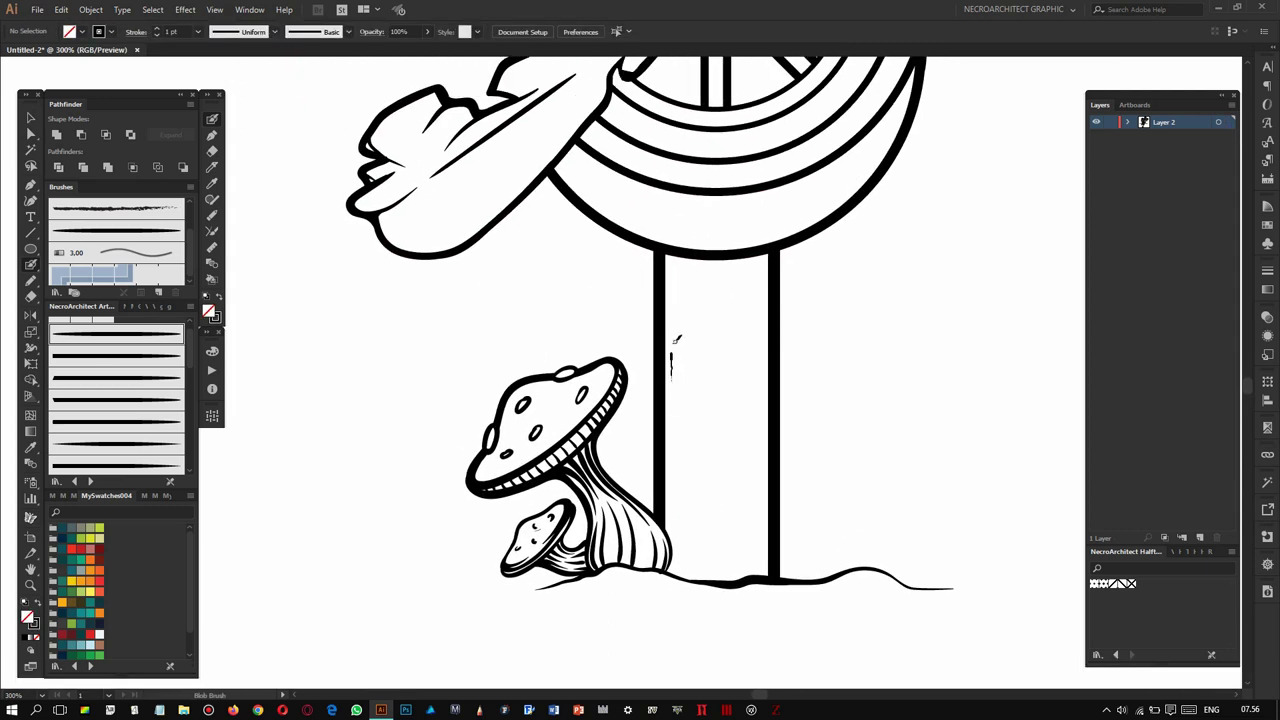
# Erase part of the right post's lower line and fill the crack's junction.
pyautogui.hotkey('shift', 'x')
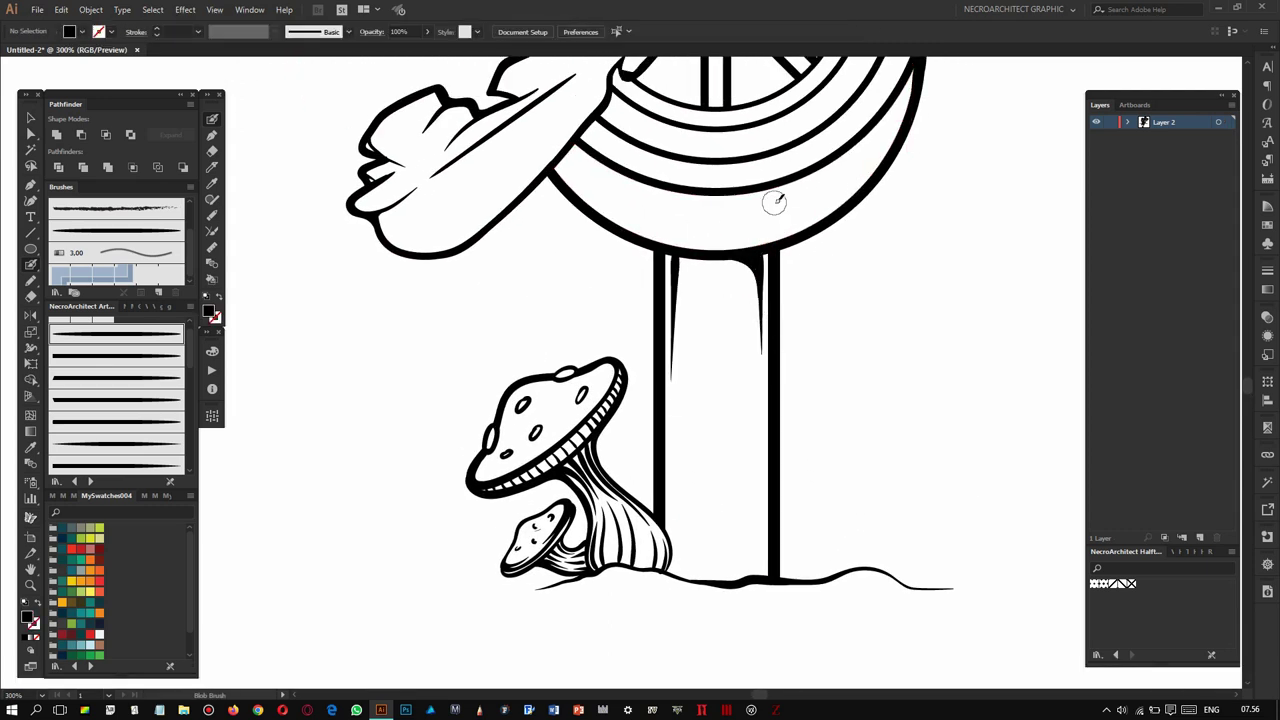
pyautogui.scroll(-2, 762, 350)
pyautogui.moveTo(766, 400); pyautogui.dragTo(760, 505)
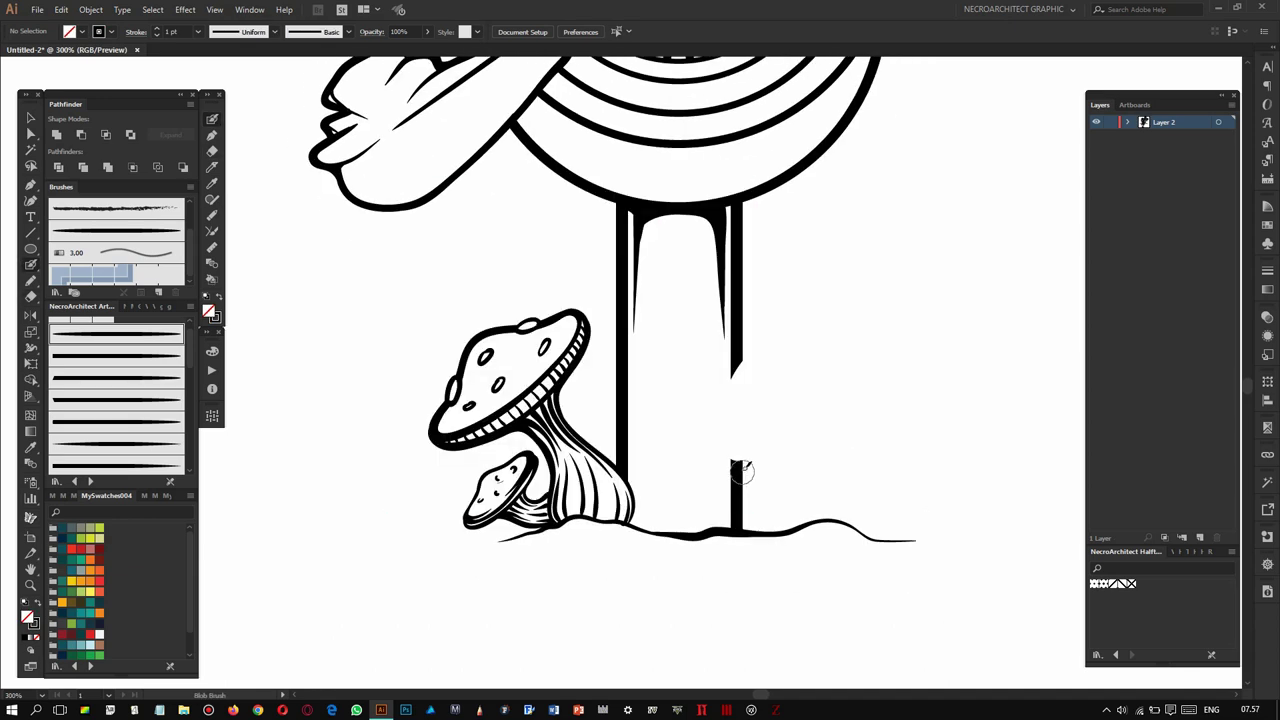
pyautogui.hotkey('ctrl', '+')
pyautogui.hotkey('ctrl', '+')
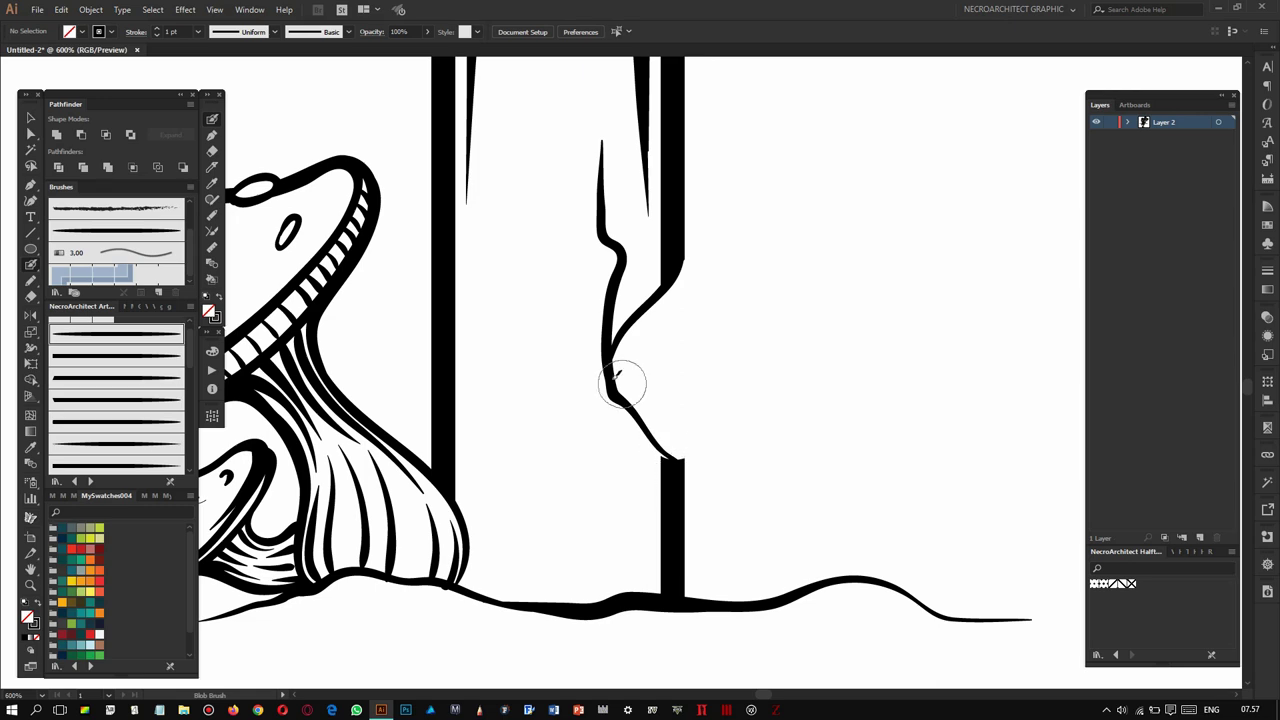
pyautogui.scroll(-1, 680, 450)
pyautogui.moveTo(676, 440); pyautogui.dragTo(622, 412)
# Thicken the ground line under the mushrooms.
pyautogui.scroll(3, 640, 411)
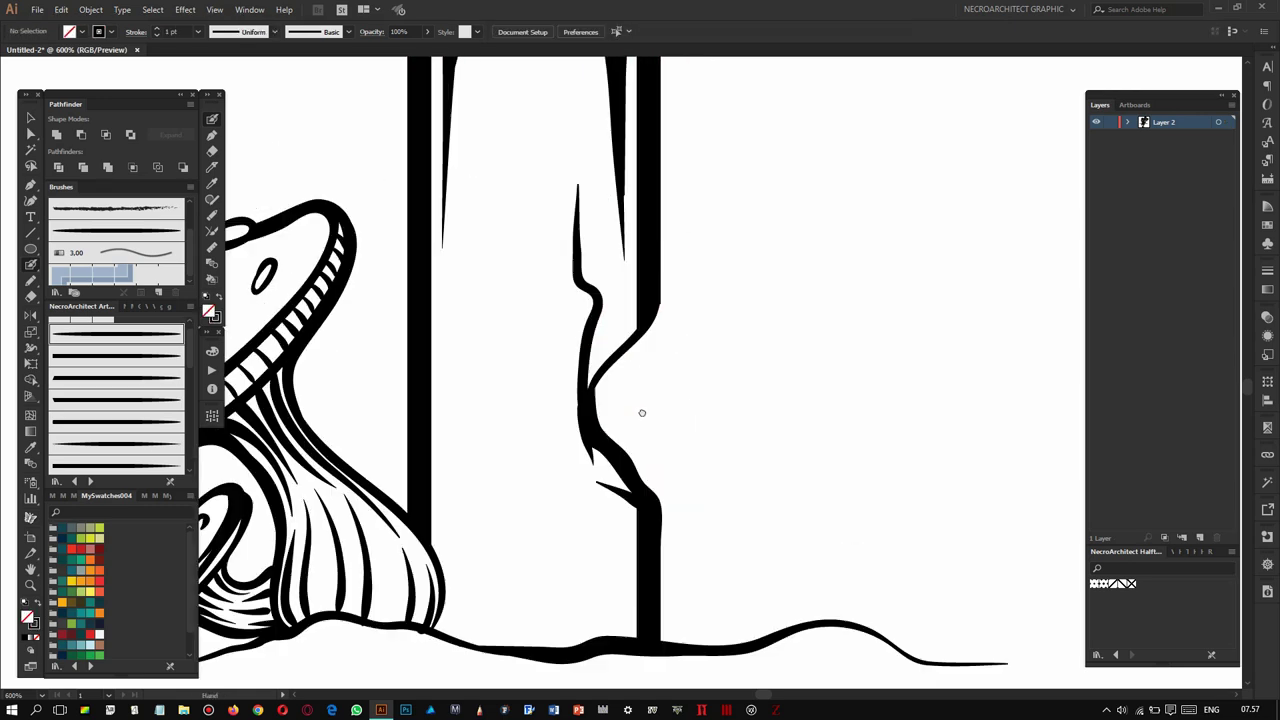
pyautogui.scroll(2, 688, 270)
pyautogui.scroll(-3, 667, 325)
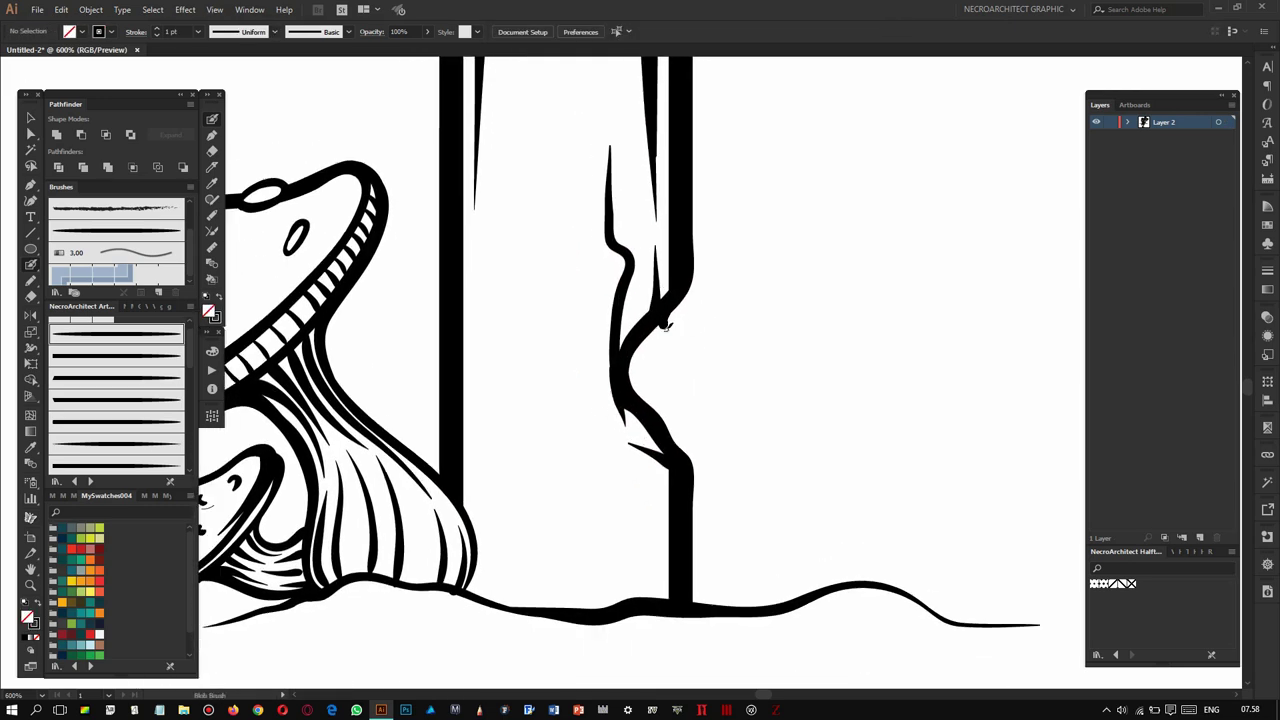
pyautogui.scroll(-2, 675, 424)
pyautogui.scroll(-4, 716, 249)
pyautogui.scroll(1, 510, 412)
pyautogui.scroll(2, 510, 412)
pyautogui.scroll(2, 510, 412)
pyautogui.moveTo(512, 413); pyautogui.dragTo(700, 450)
pyautogui.moveTo(666, 377)
pyautogui.mouseDown()
pyautogui.moveTo(668, 355)
pyautogui.moveTo(719, 473)
pyautogui.mouseUp()
# Add a thin grass line beside the post and thicken the mushroom cap's outline.
pyautogui.moveTo(722, 258); pyautogui.dragTo(735, 495)
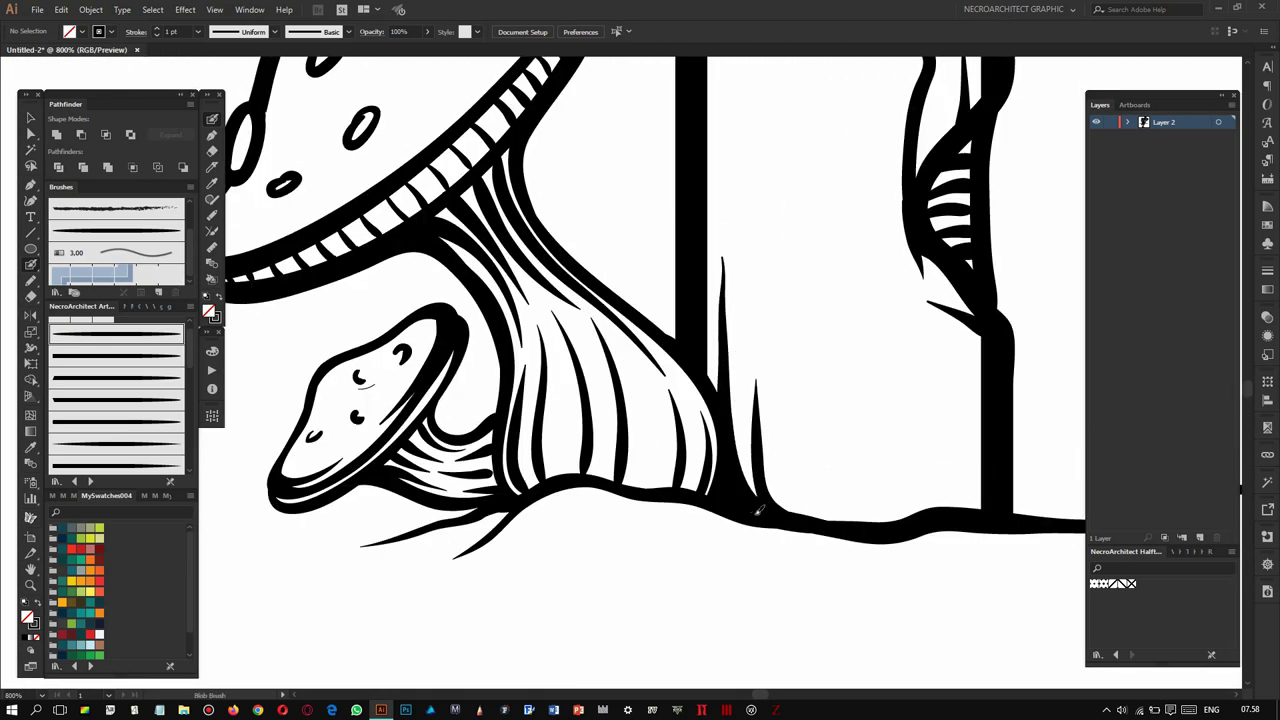
pyautogui.moveTo(718, 397); pyautogui.dragTo(793, 492)
pyautogui.moveTo(447, 360)
pyautogui.mouseDown()
pyautogui.moveTo(560, 365)
pyautogui.moveTo(620, 535)
pyautogui.mouseUp()
pyautogui.moveTo(665, 425)
pyautogui.mouseDown()
pyautogui.moveTo(712, 250)
pyautogui.moveTo(521, 287)
pyautogui.moveTo(674, 91)
pyautogui.mouseUp()
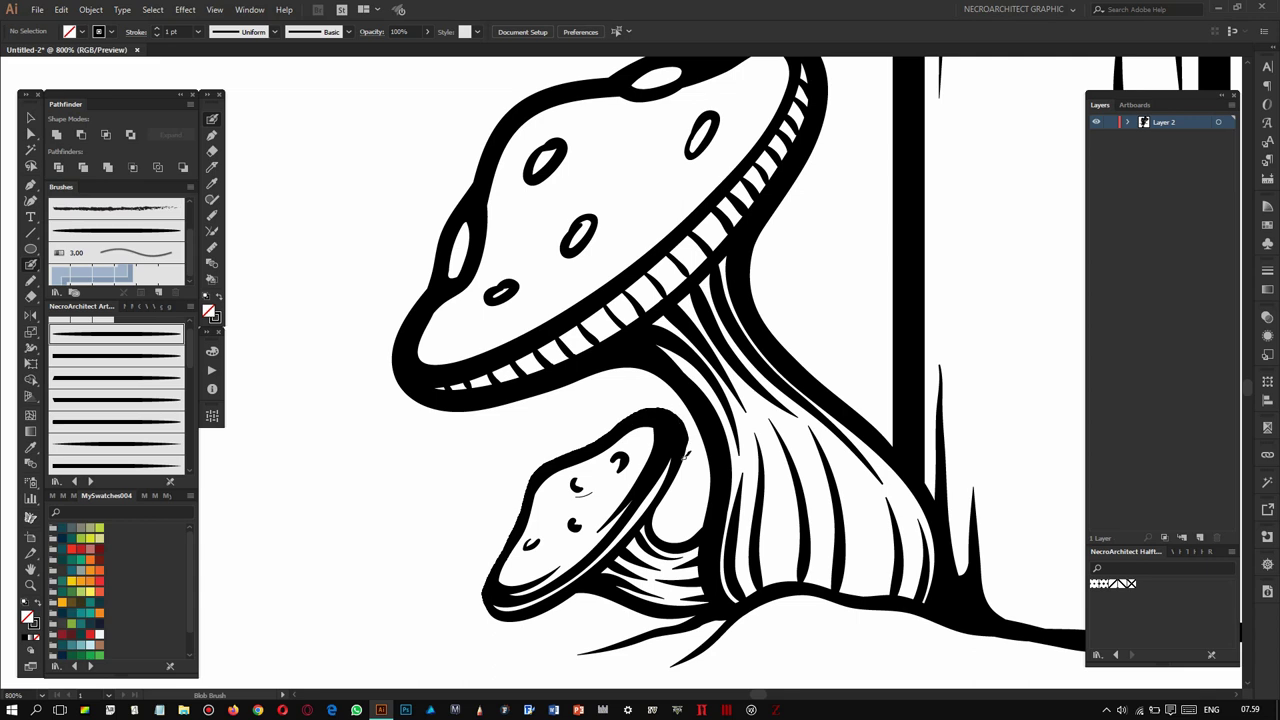
# Paint a thin Blob Brush shading line along the propeller blade tip, then zoom back out.
pyautogui.scroll(-4, 680, 425)
pyautogui.scroll(4, 622, 368)
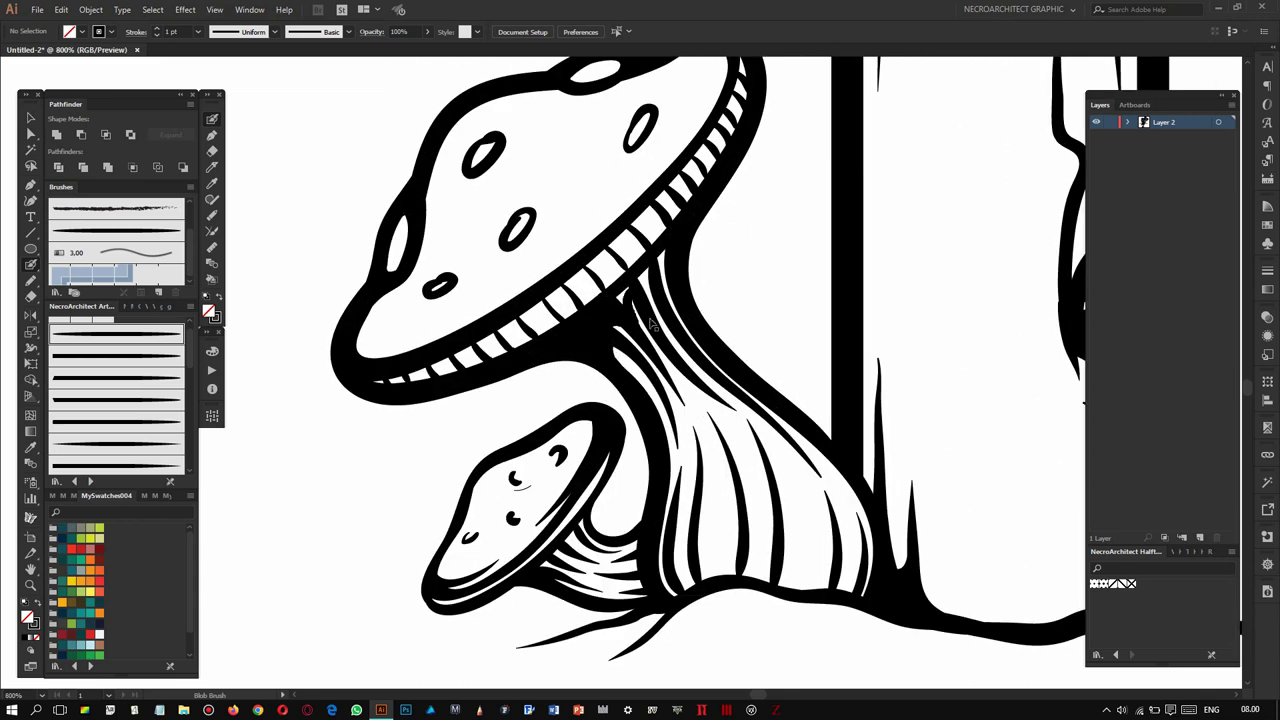
pyautogui.scroll(-3, 700, 330)
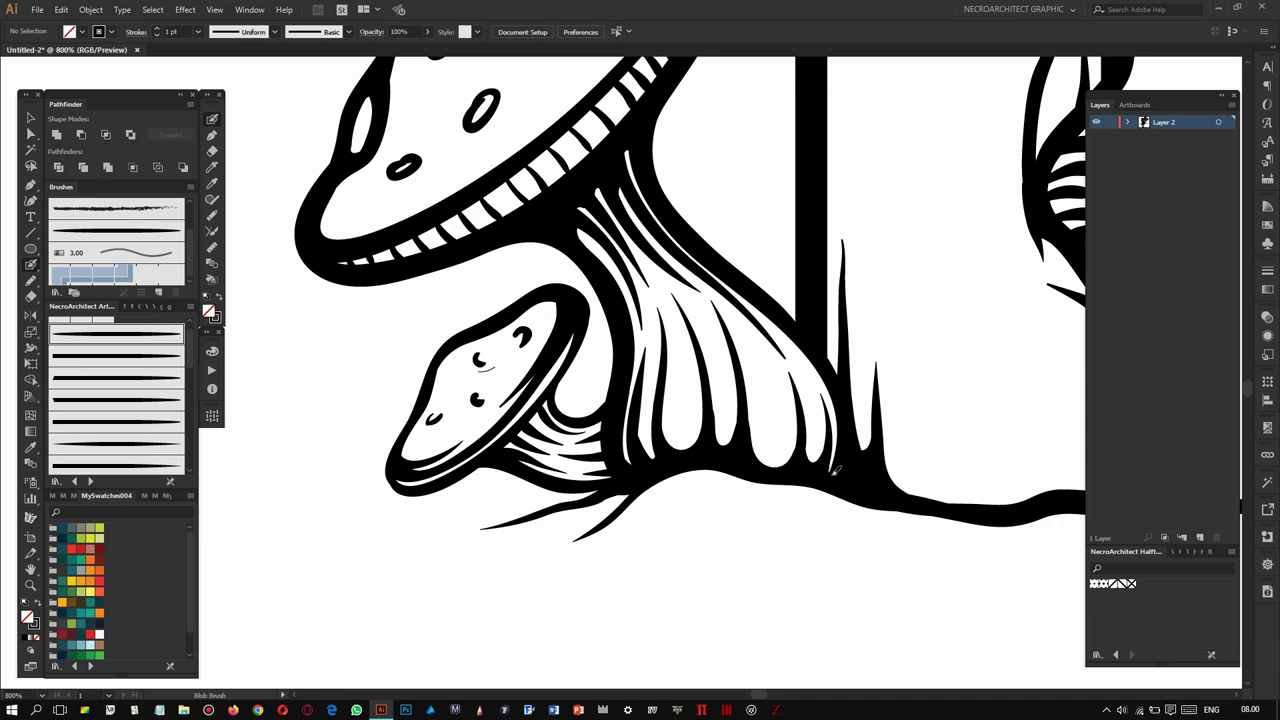
pyautogui.scroll(1, 833, 450)
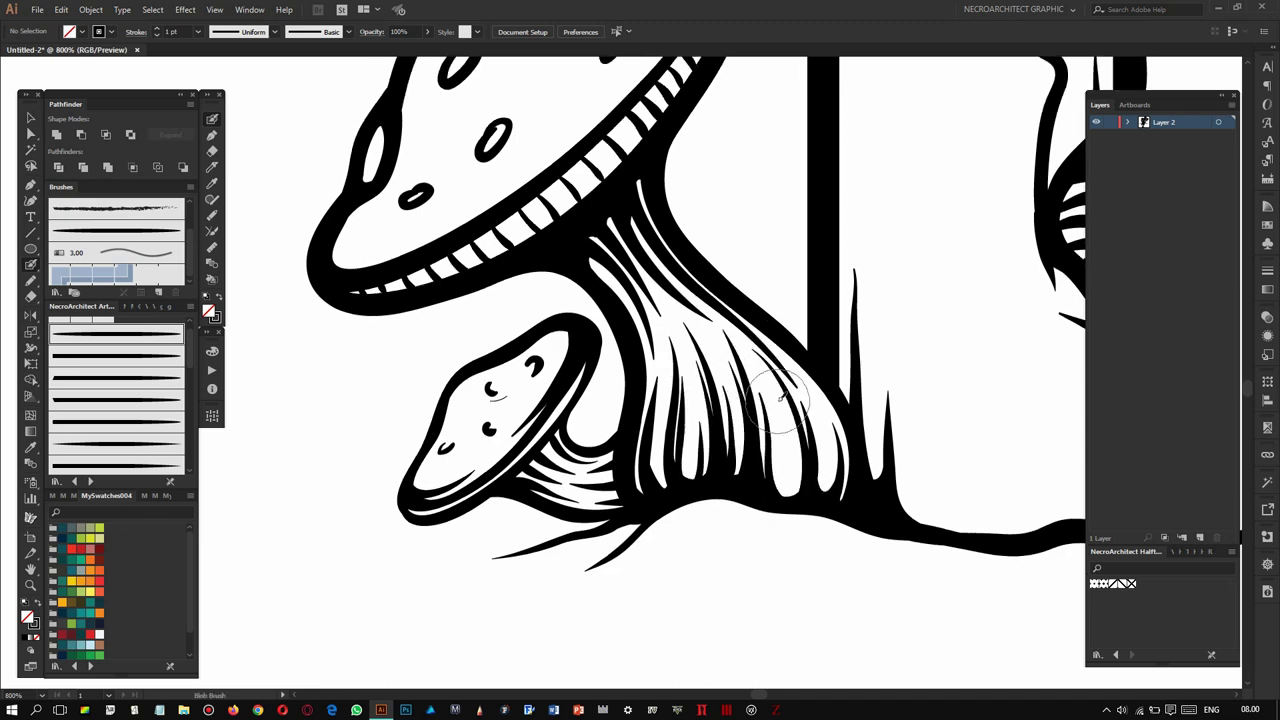
pyautogui.scroll(-4, 788, 352)
pyautogui.scroll(4, 690, 400)
pyautogui.scroll(-1, 690, 398)
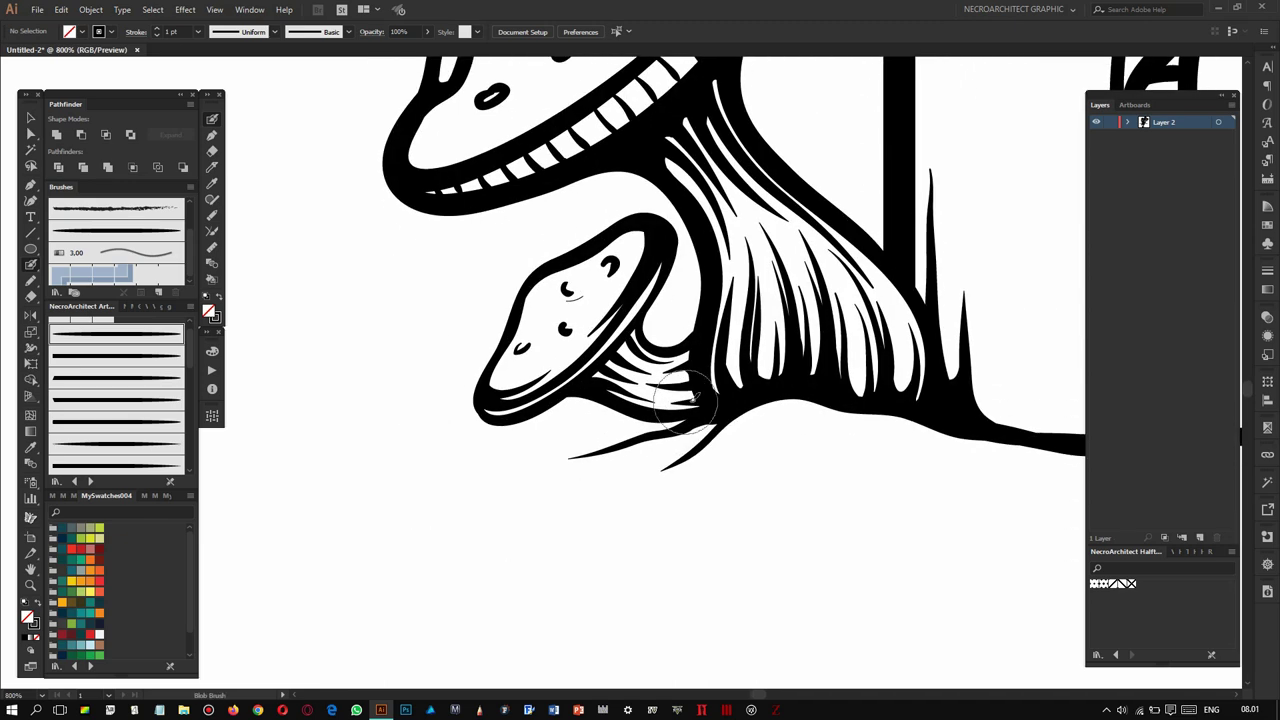
pyautogui.scroll(-1, 628, 405)
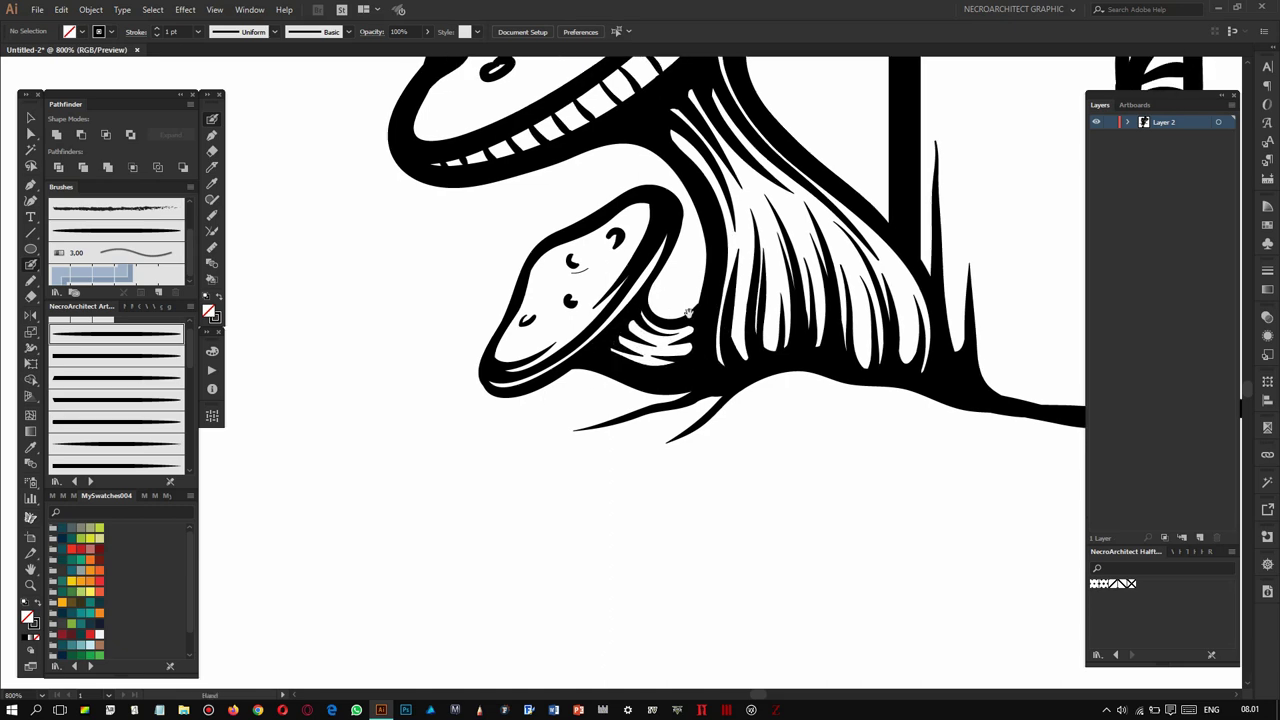
pyautogui.scroll(-4, 522, 300)
pyautogui.scroll(3, 495, 277)
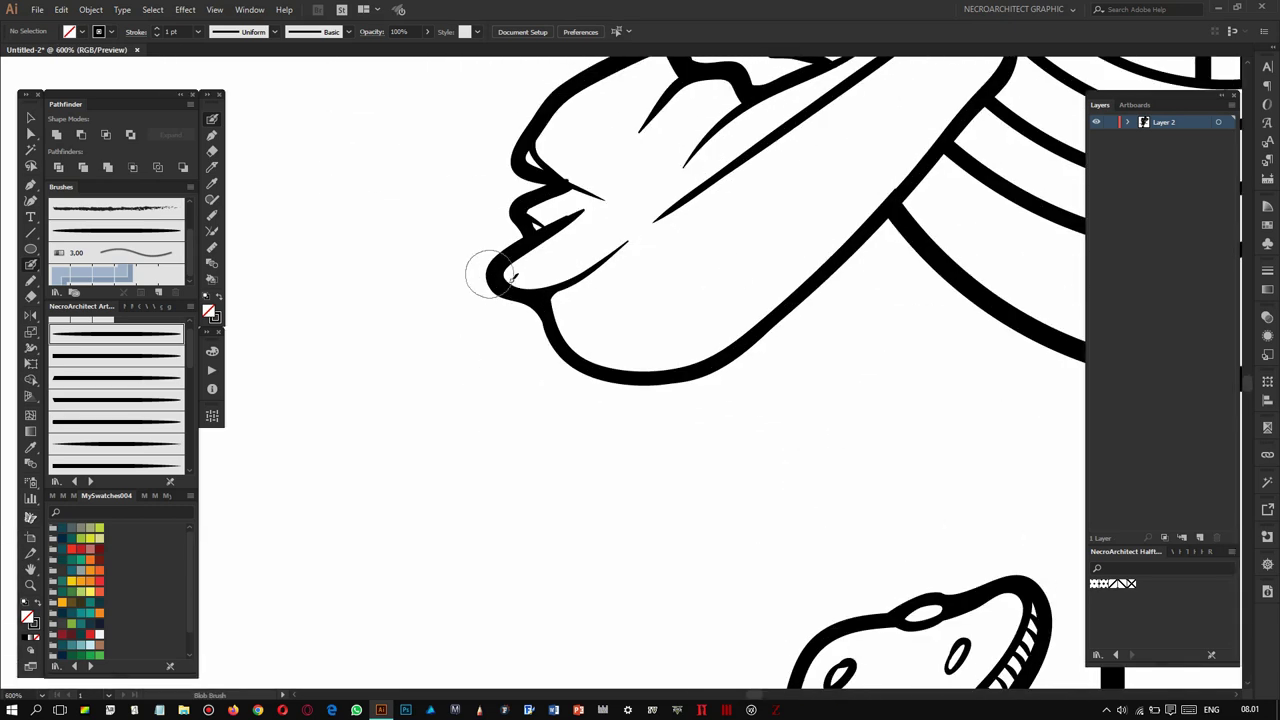
pyautogui.scroll(-1, 697, 374)
pyautogui.moveTo(890, 152); pyautogui.dragTo(737, 300)
pyautogui.scroll(2, 737, 300)
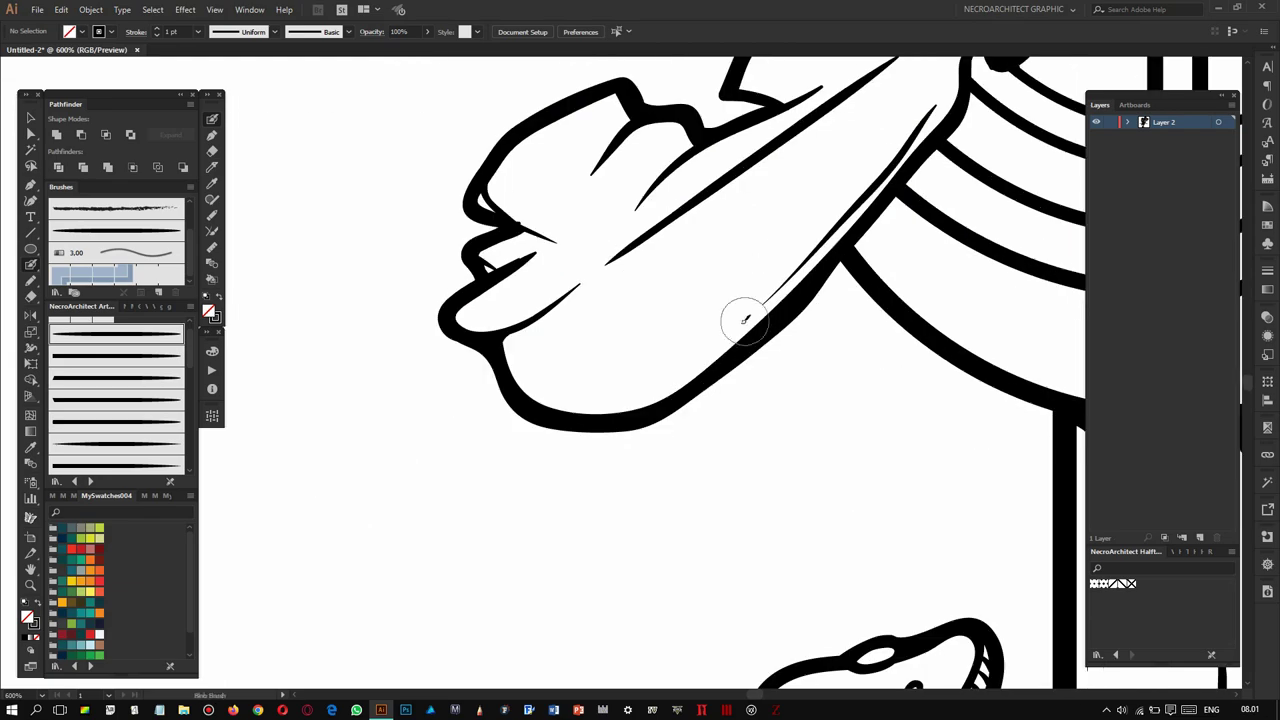
pyautogui.scroll(-2, 521, 364)
pyautogui.scroll(-2, 521, 364)
pyautogui.scroll(-1, 521, 364)
pyautogui.scroll(2, 600, 330)
pyautogui.scroll(4, 672, 301)
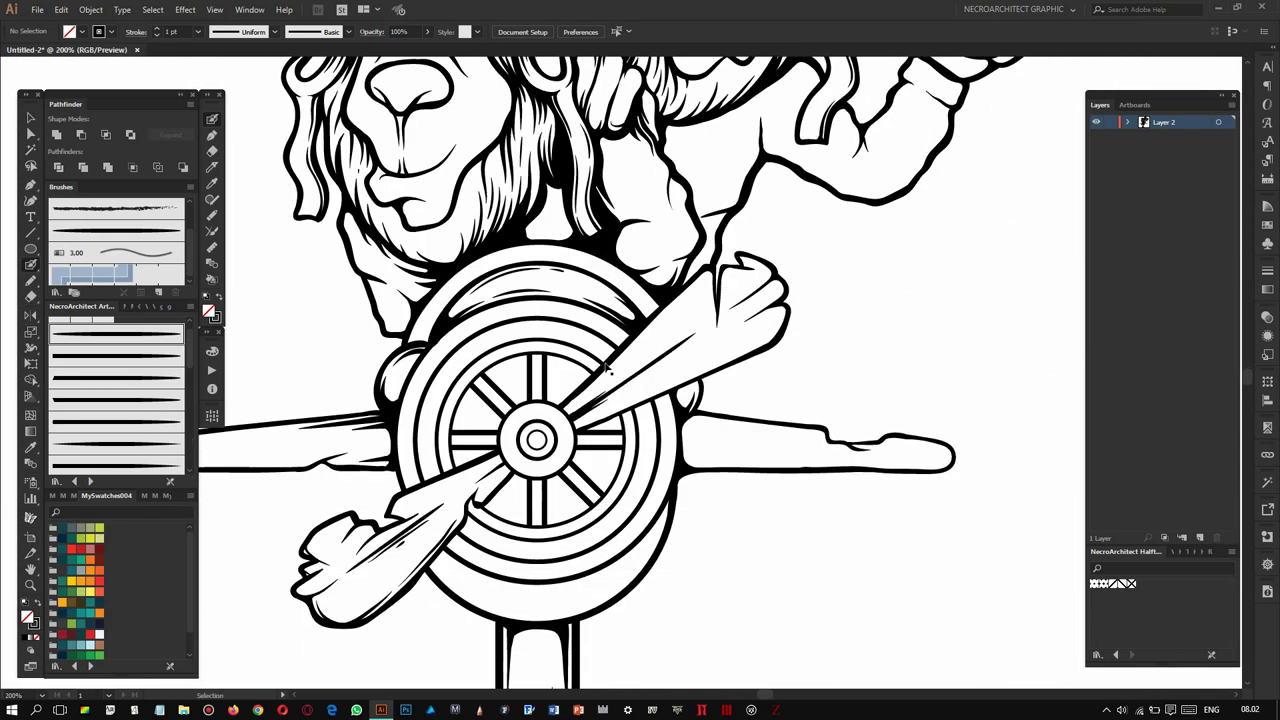
# Scale the face halftone shape uniformly to 50%.
pyautogui.rightClick(700, 380)
pyautogui.click(960, 623)
pyautogui.click(1040, 378)
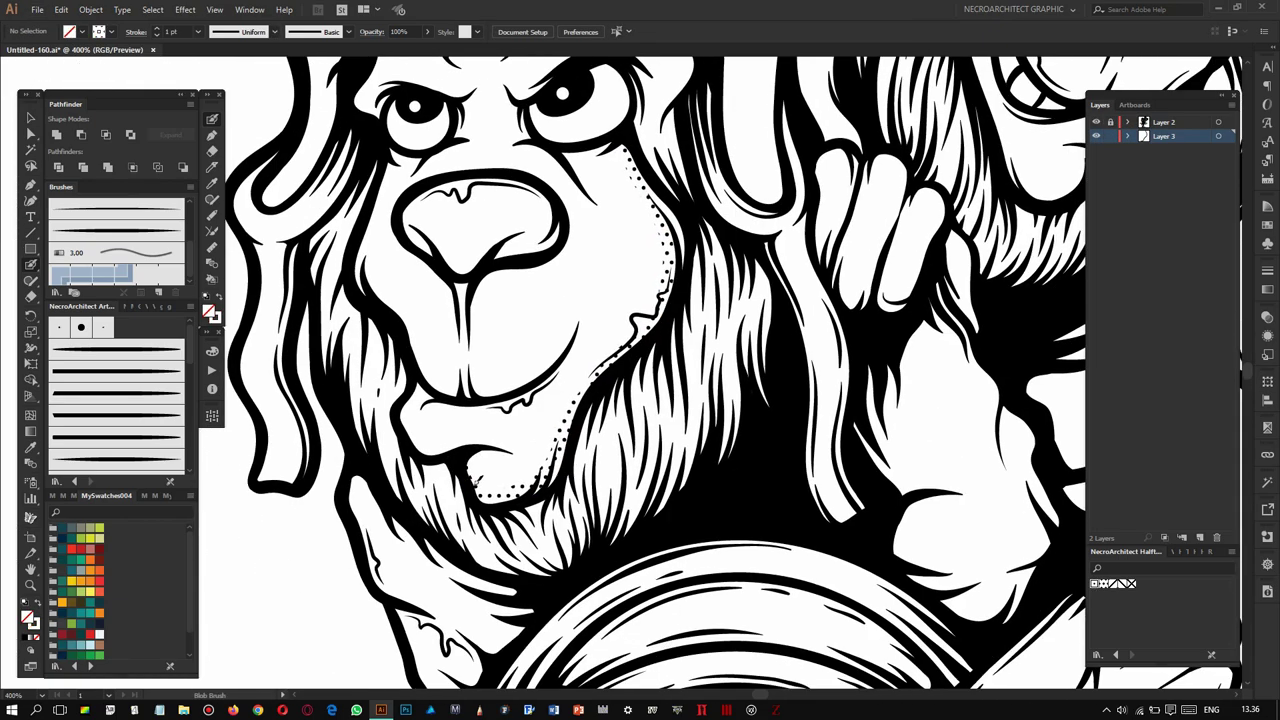
# Paint cleanup strokes along the jaw, under the eye and on the left cheek.
pyautogui.moveTo(465, 498); pyautogui.dragTo(670, 212)
pyautogui.moveTo(605, 147); pyautogui.dragTo(566, 155)
pyautogui.moveTo(396, 318); pyautogui.dragTo(404, 352)
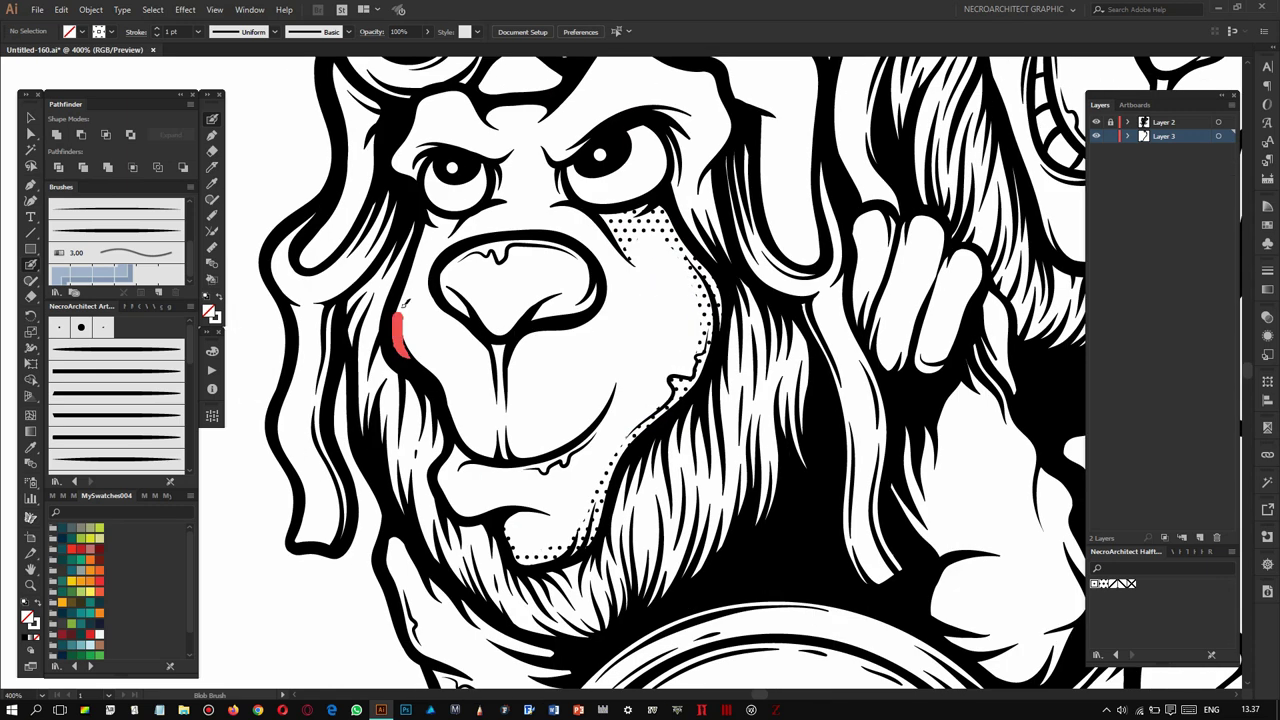
# Scale the cheek halftone shape uniformly to 50%.
pyautogui.rightClick(860, 222)
pyautogui.click(965, 316)
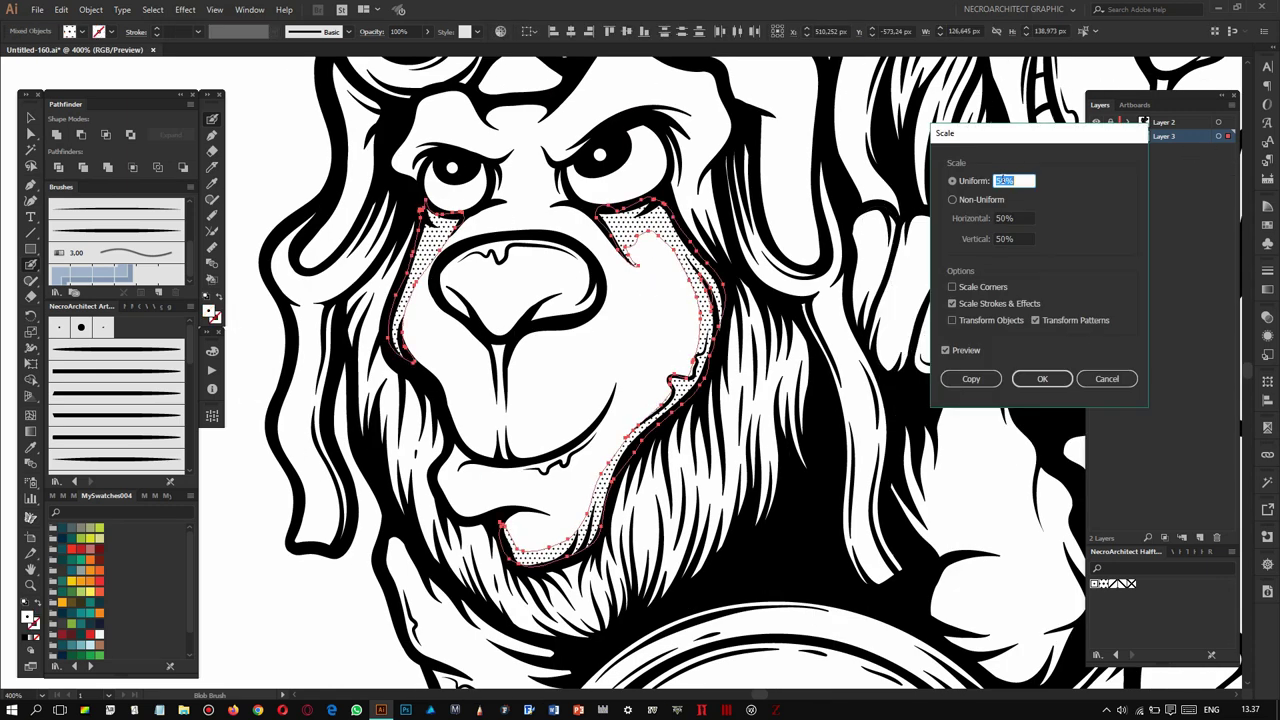
pyautogui.click(1040, 378)
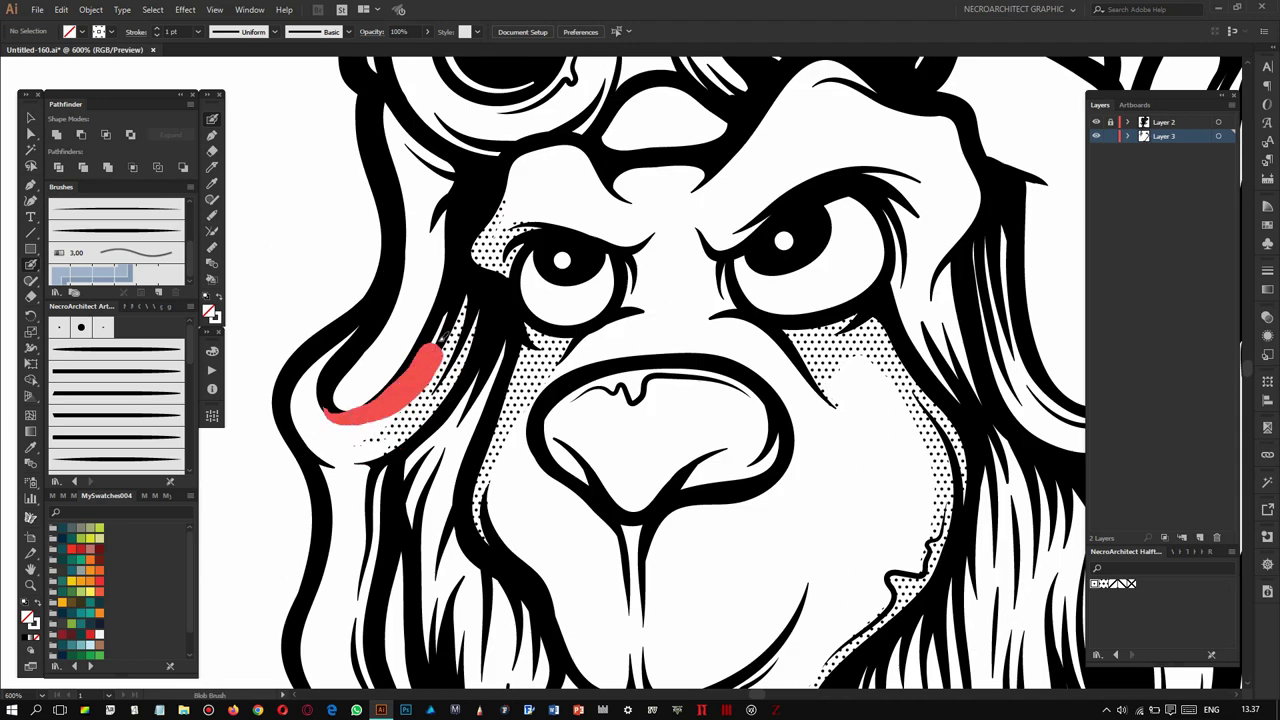
# Ink over the left hair edge and the edge right of the nose bridge.
pyautogui.moveTo(335, 455); pyautogui.dragTo(445, 252)
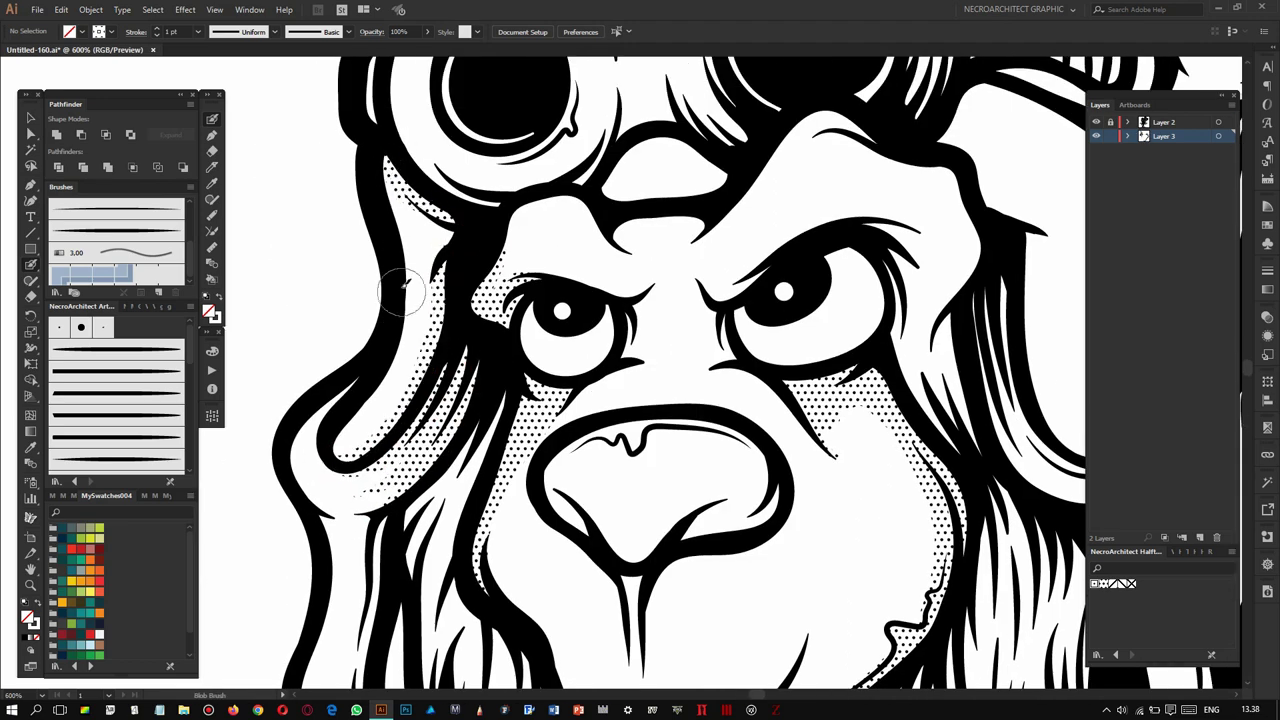
pyautogui.scroll(-1, 583, 318)
pyautogui.moveTo(660, 276); pyautogui.dragTo(688, 338)
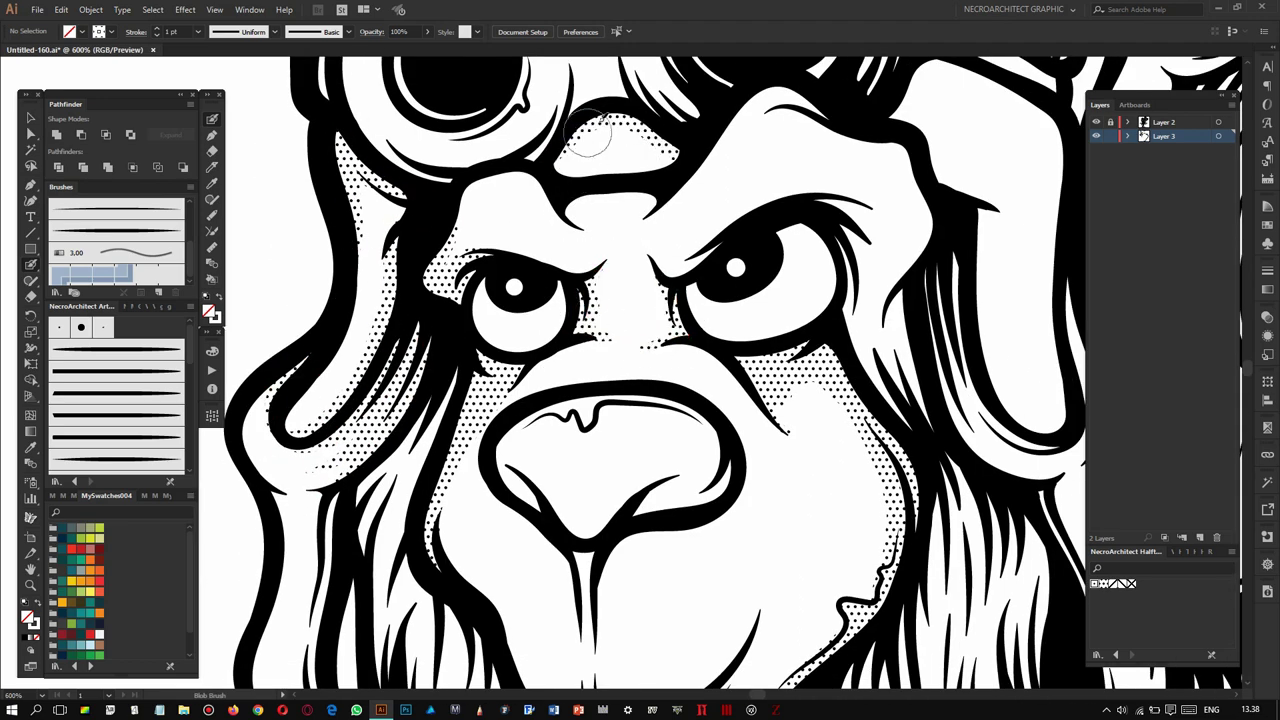
pyautogui.scroll(5, 575, 155)
pyautogui.scroll(1, 330, 232)
# Ink around both goggle rings and the right goggle's inner rim.
pyautogui.moveTo(395, 320)
pyautogui.mouseDown()
pyautogui.moveTo(390, 215)
pyautogui.moveTo(525, 250)
pyautogui.moveTo(460, 335)
pyautogui.mouseUp()
pyautogui.moveTo(670, 290)
pyautogui.mouseDown()
pyautogui.moveTo(760, 112)
pyautogui.moveTo(875, 200)
pyautogui.mouseUp()
pyautogui.moveTo(631, 244); pyautogui.dragTo(593, 262)
pyautogui.moveTo(600, 215); pyautogui.dragTo(640, 340)
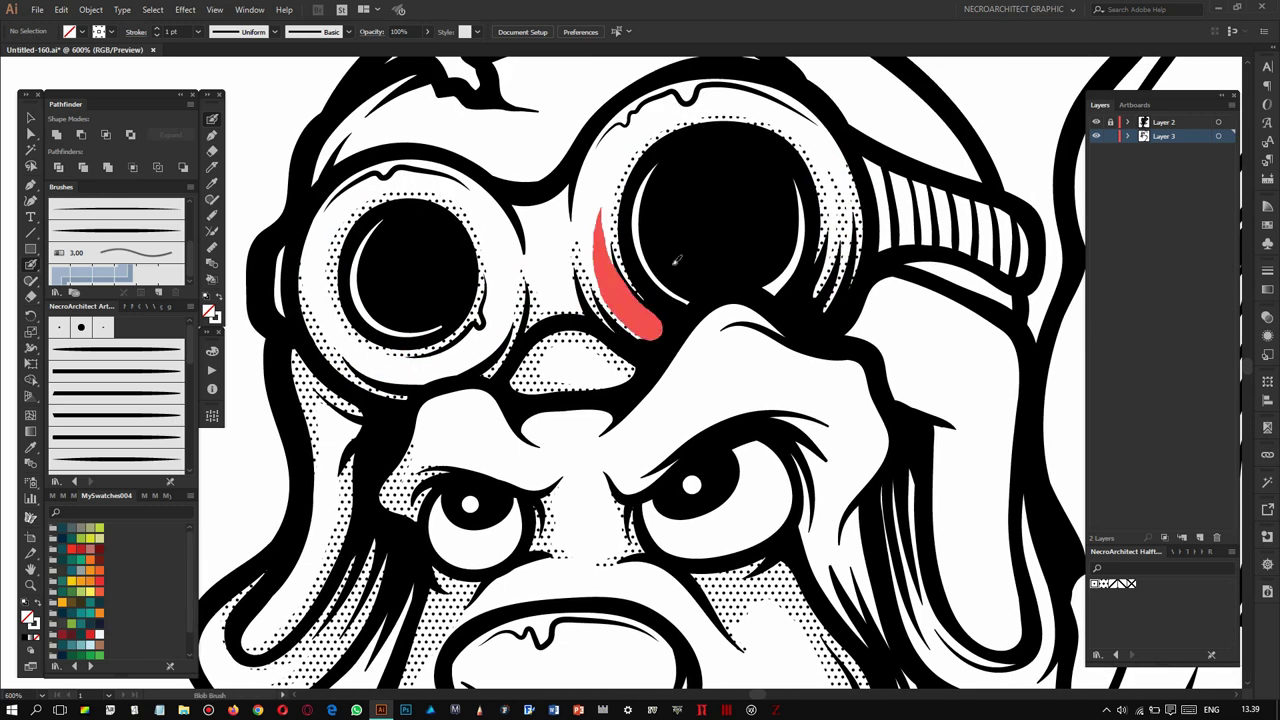
pyautogui.moveTo(568, 140); pyautogui.dragTo(628, 285)
pyautogui.moveTo(400, 305); pyautogui.dragTo(418, 290)
# Ink the goggle strap and trim the halftone near its end and along the brow.
pyautogui.moveTo(628, 285)
pyautogui.mouseDown()
pyautogui.moveTo(620, 215)
pyautogui.moveTo(475, 155)
pyautogui.mouseUp()
pyautogui.moveTo(775, 195); pyautogui.dragTo(785, 245)
pyautogui.moveTo(900, 235); pyautogui.dragTo(878, 203)
pyautogui.moveTo(895, 255); pyautogui.dragTo(865, 295)
pyautogui.moveTo(785, 280)
pyautogui.mouseDown()
pyautogui.moveTo(745, 305)
pyautogui.moveTo(755, 385)
pyautogui.mouseUp()
pyautogui.moveTo(745, 330)
pyautogui.mouseDown()
pyautogui.moveTo(748, 350)
pyautogui.moveTo(706, 108)
pyautogui.mouseUp()
# Ink the lower hair curve and clean the halftone edges along the hair lock.
pyautogui.moveTo(855, 422); pyautogui.dragTo(770, 378)
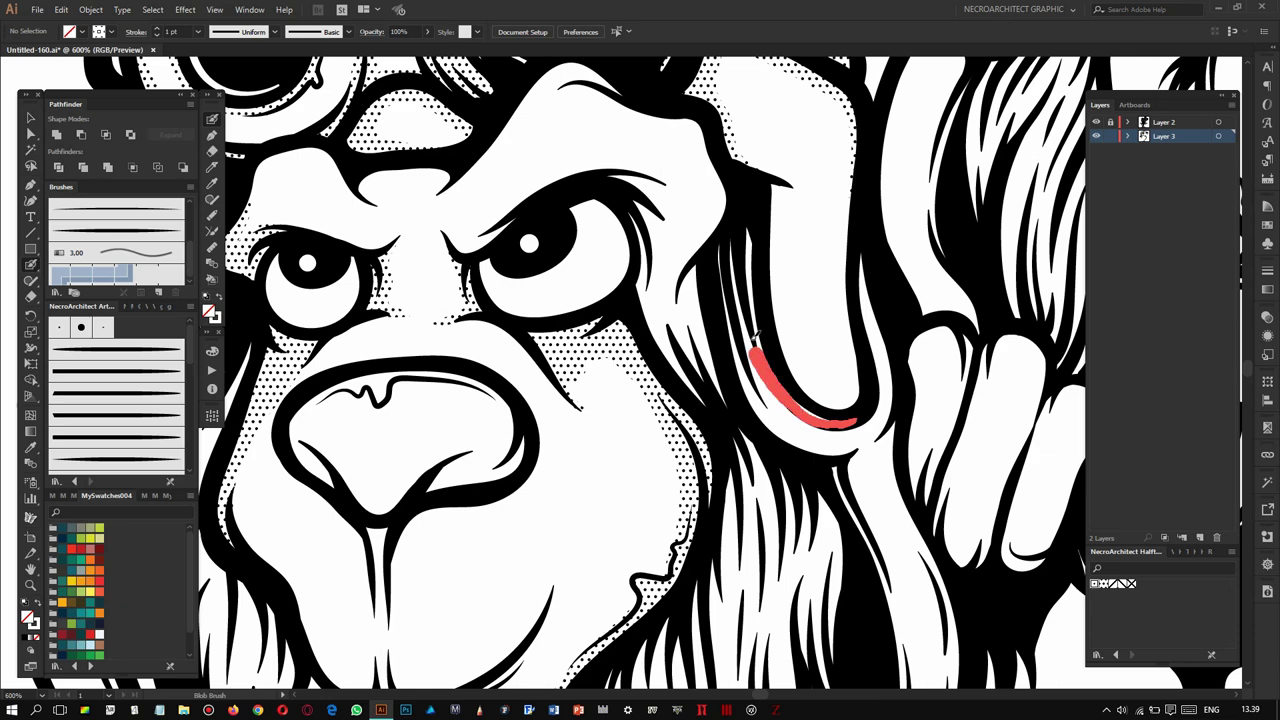
pyautogui.moveTo(750, 230)
pyautogui.mouseDown()
pyautogui.moveTo(830, 425)
pyautogui.moveTo(830, 80)
pyautogui.mouseUp()
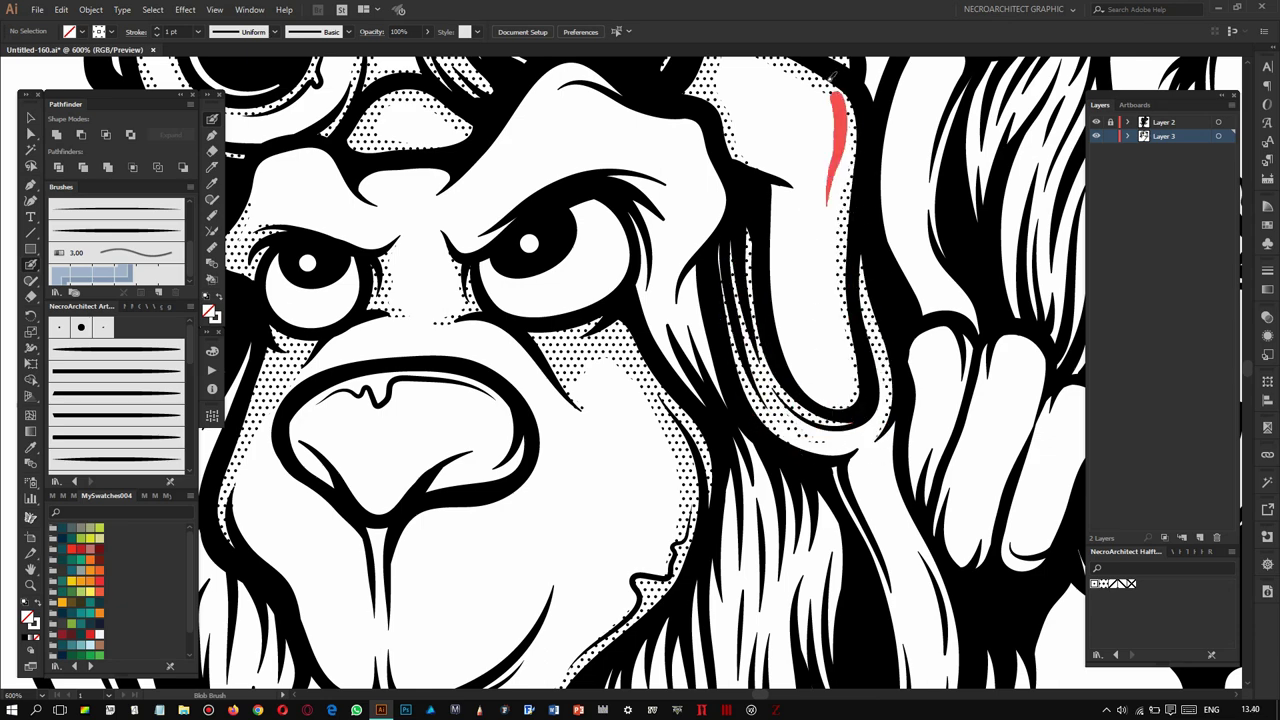
pyautogui.scroll(-1, 748, 262)
pyautogui.scroll(1, 748, 262)
pyautogui.moveTo(700, 300); pyautogui.dragTo(730, 425)
pyautogui.moveTo(560, 255)
pyautogui.mouseDown()
pyautogui.moveTo(545, 310)
pyautogui.moveTo(432, 300)
pyautogui.mouseUp()
pyautogui.moveTo(712, 420); pyautogui.dragTo(678, 307)
pyautogui.scroll(-3, 690, 360)
pyautogui.scroll(-1, 690, 360)
pyautogui.scroll(3, 500, 370)
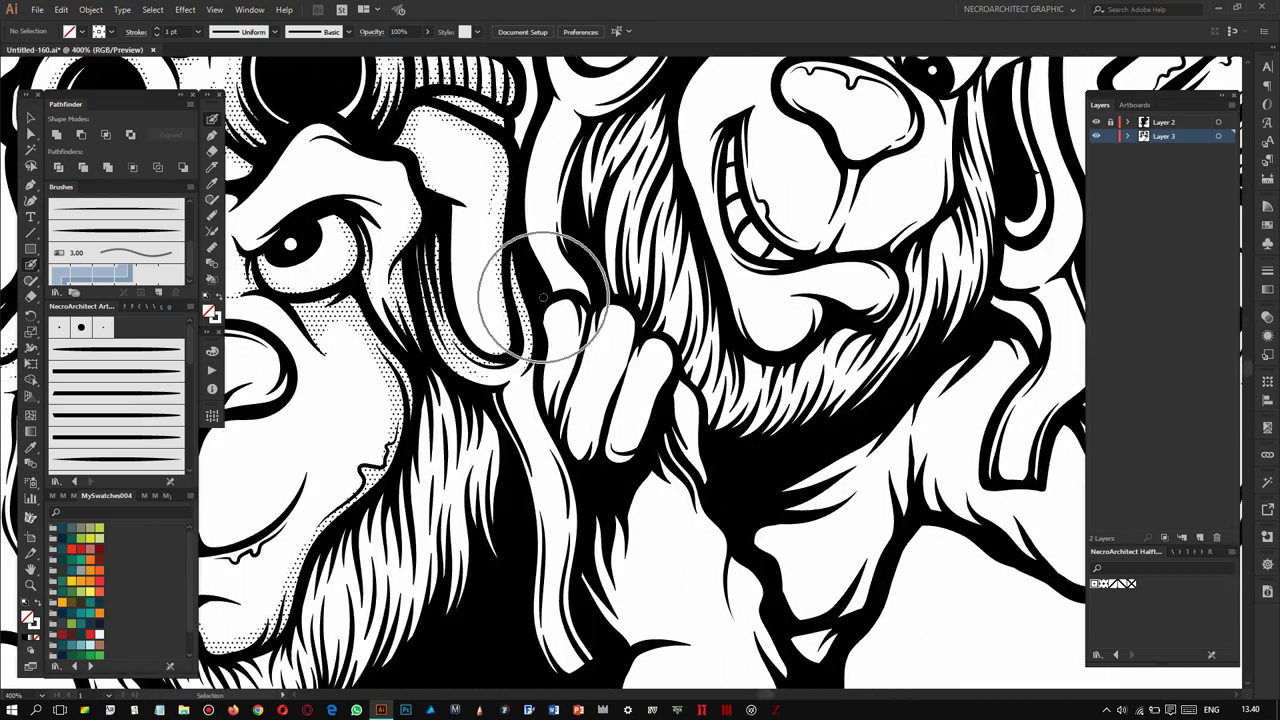
pyautogui.scroll(1, 500, 370)
# Ink the hair edge by the fingers and along the middle finger.
pyautogui.moveTo(497, 438); pyautogui.dragTo(497, 308)
pyautogui.moveTo(508, 400); pyautogui.dragTo(520, 460)
pyautogui.moveTo(582, 405); pyautogui.dragTo(560, 486)
pyautogui.moveTo(638, 366); pyautogui.dragTo(592, 520)
pyautogui.moveTo(650, 430); pyautogui.dragTo(605, 525)
pyautogui.moveTo(540, 425); pyautogui.dragTo(538, 465)
pyautogui.scroll(-3, 540, 460)
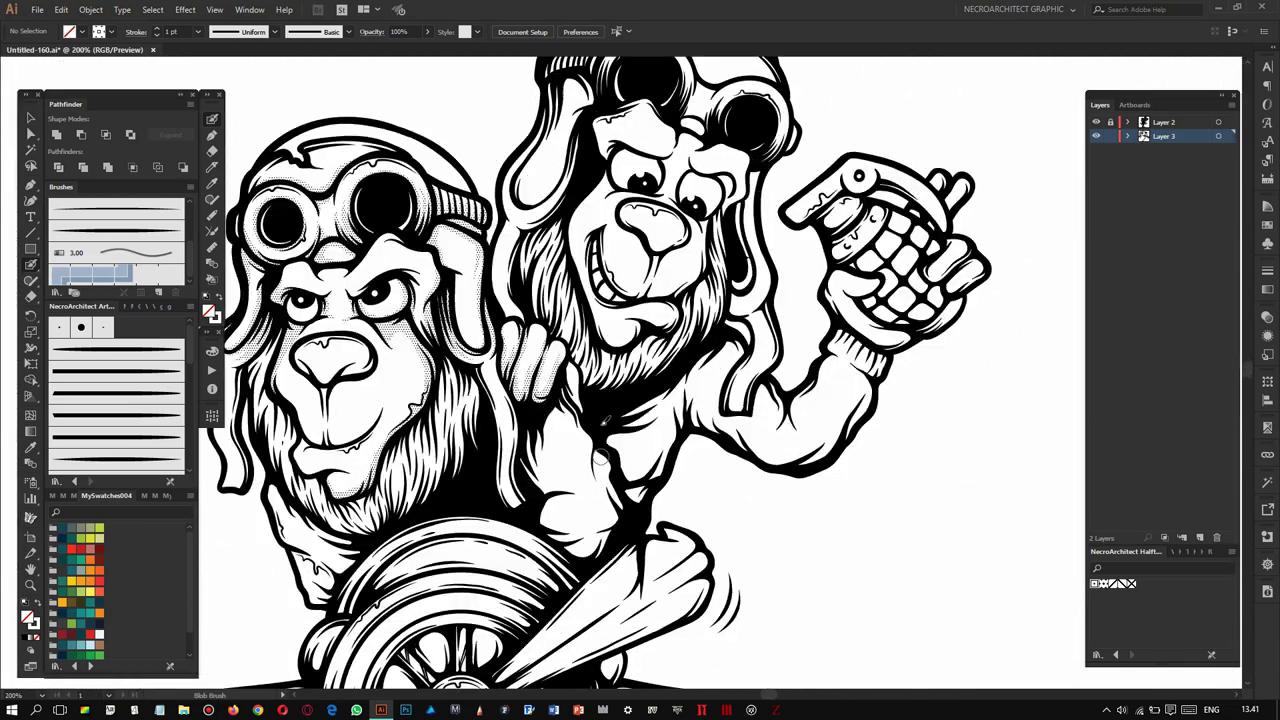
# Ink along the left hair edge, including a V-shaped stroke.
pyautogui.scroll(3, 415, 215)
pyautogui.moveTo(415, 285); pyautogui.dragTo(410, 480)
pyautogui.moveTo(342, 357); pyautogui.dragTo(412, 470)
pyautogui.moveTo(340, 352)
pyautogui.mouseDown()
pyautogui.moveTo(383, 338)
pyautogui.moveTo(377, 379)
pyautogui.mouseUp()
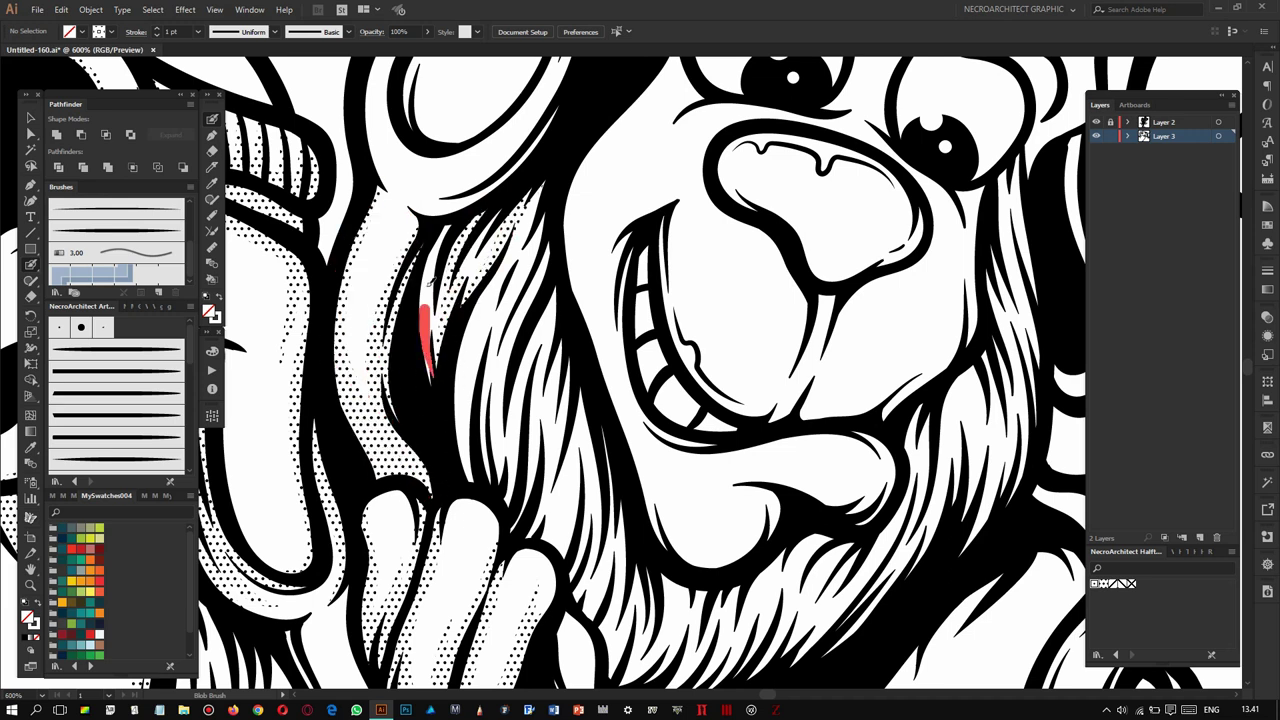
# Thicken the hair strands beside the right lion's cheek and ink down toward the chin.
pyautogui.moveTo(545, 275); pyautogui.dragTo(512, 360)
pyautogui.moveTo(540, 205); pyautogui.dragTo(515, 300)
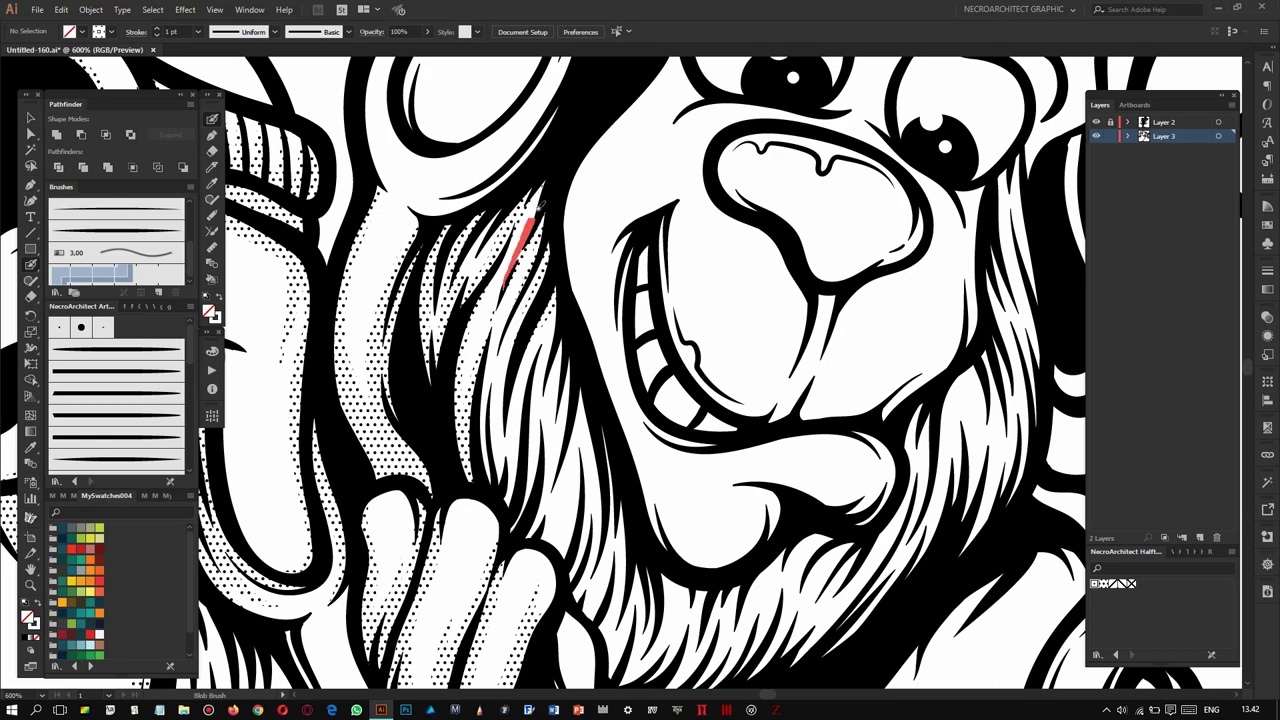
pyautogui.scroll(-3, 520, 300)
pyautogui.scroll(3, 586, 201)
pyautogui.moveTo(586, 201)
pyautogui.mouseDown()
pyautogui.moveTo(618, 440)
pyautogui.moveTo(650, 505)
pyautogui.mouseUp()
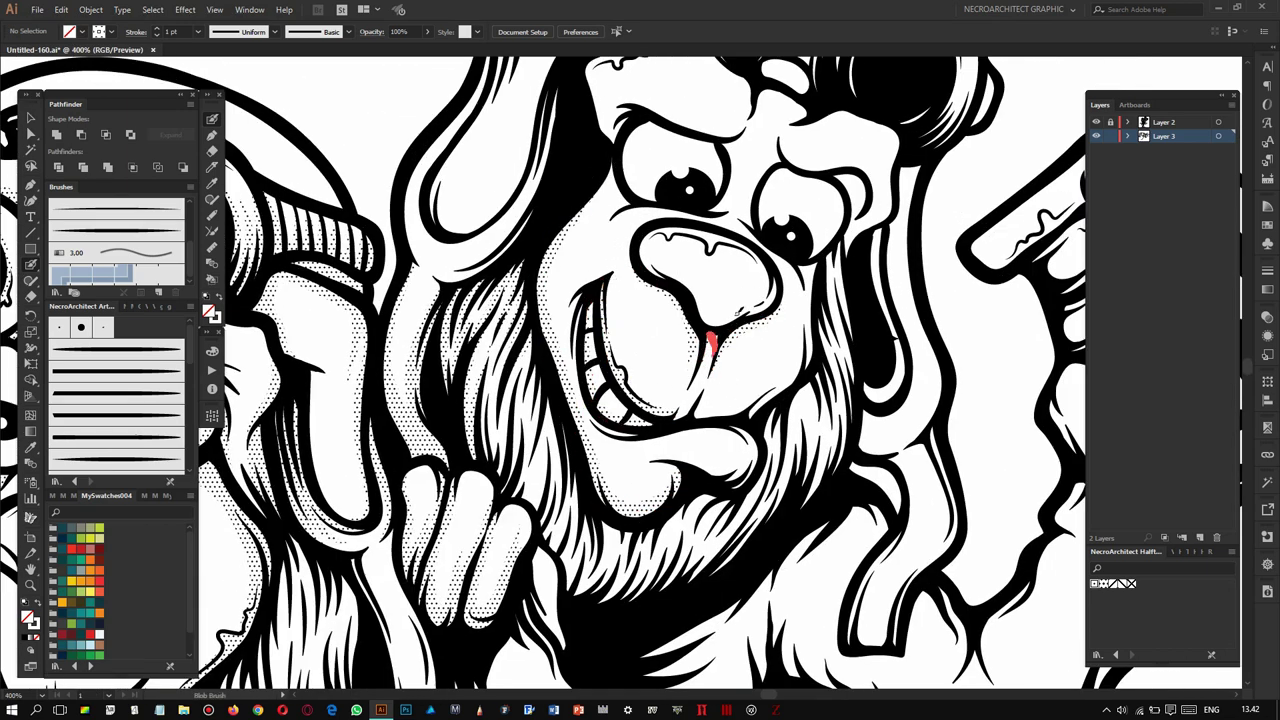
pyautogui.moveTo(729, 259)
pyautogui.mouseDown()
pyautogui.moveTo(697, 297)
pyautogui.moveTo(735, 329)
pyautogui.mouseUp()
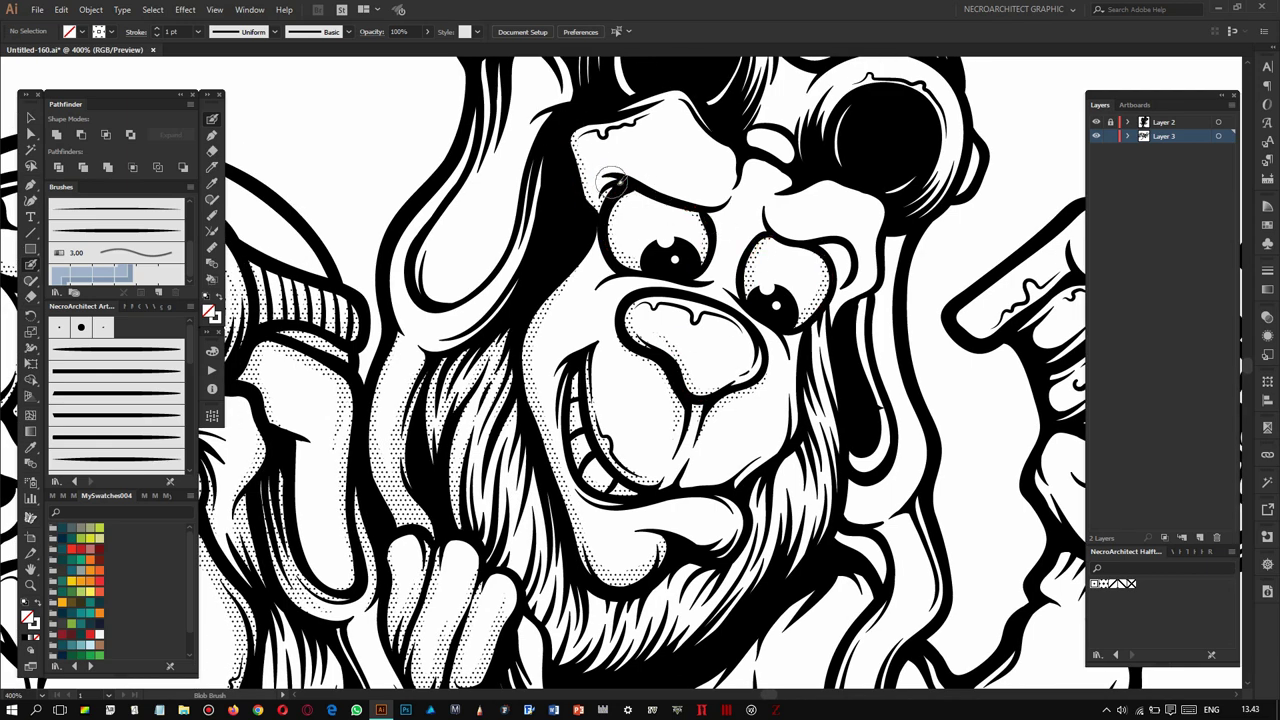
# Thicken the ink edges along the brow, beside the right eye and by the ear.
pyautogui.moveTo(733, 166); pyautogui.dragTo(690, 203)
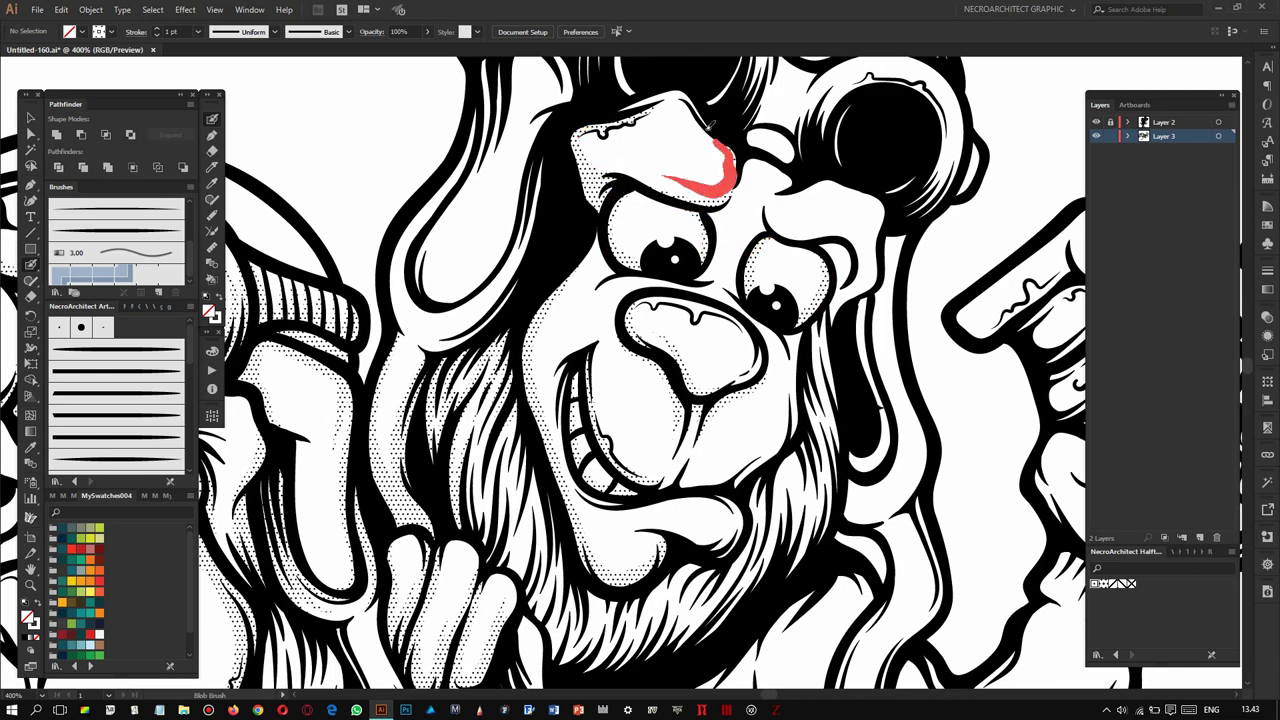
pyautogui.moveTo(838, 290); pyautogui.dragTo(776, 292)
pyautogui.moveTo(760, 181); pyautogui.dragTo(812, 250)
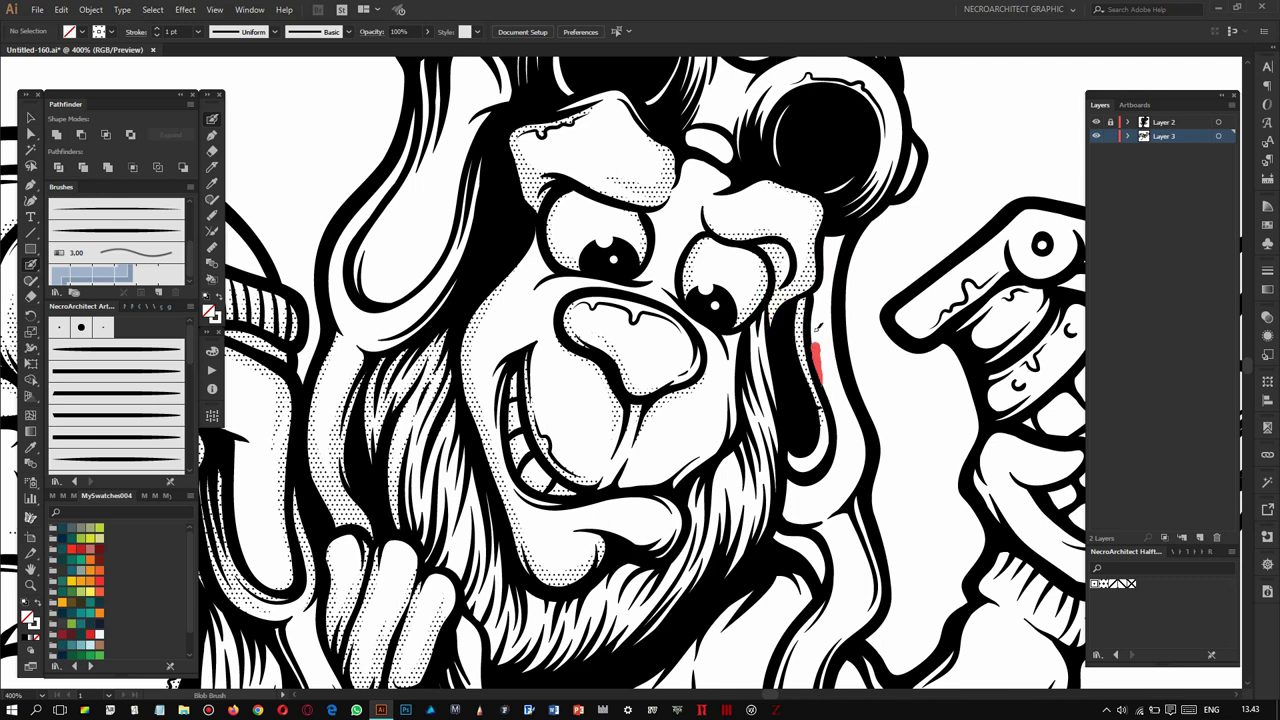
pyautogui.moveTo(822, 366); pyautogui.dragTo(792, 206)
# Draw ink along the right lion's arm outline.
pyautogui.moveTo(834, 268); pyautogui.dragTo(790, 330)
pyautogui.moveTo(800, 500); pyautogui.dragTo(785, 350)
pyautogui.moveTo(795, 348); pyautogui.dragTo(742, 460)
pyautogui.moveTo(800, 292); pyautogui.dragTo(801, 296)
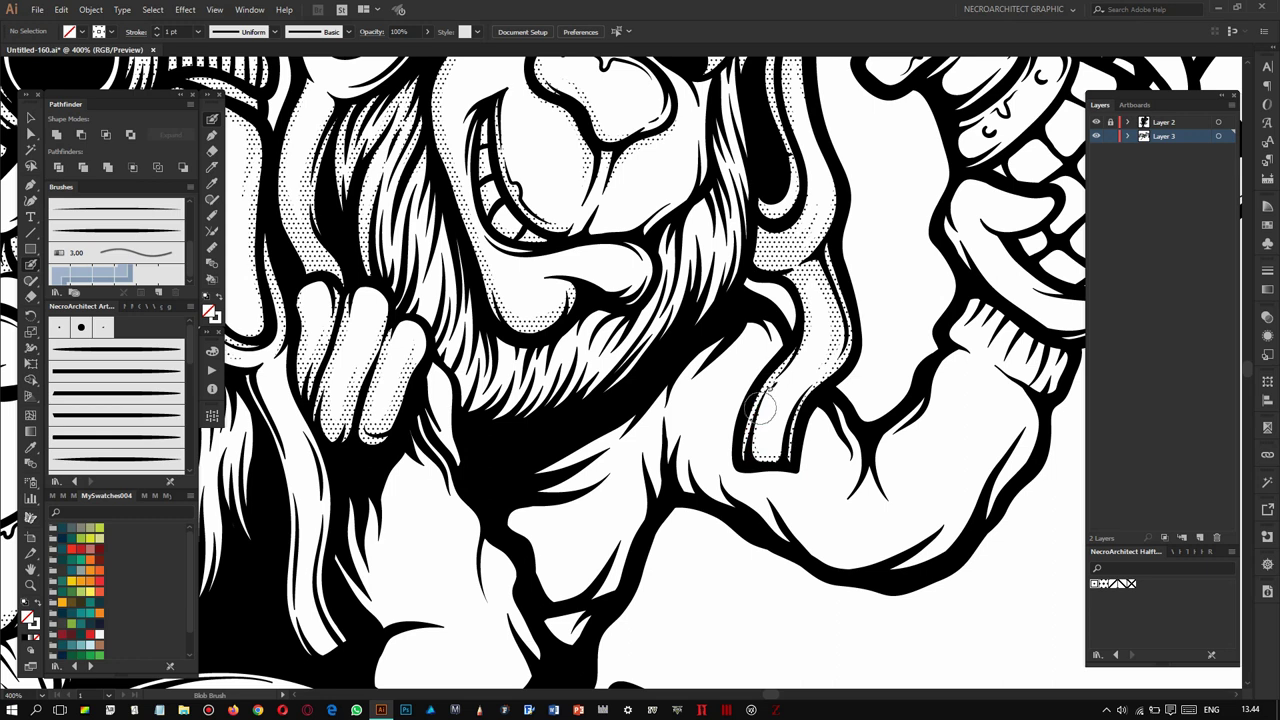
# Add ink strands into the beard and near the mouth.
pyautogui.moveTo(620, 355); pyautogui.dragTo(690, 300)
pyautogui.moveTo(607, 313); pyautogui.dragTo(566, 352)
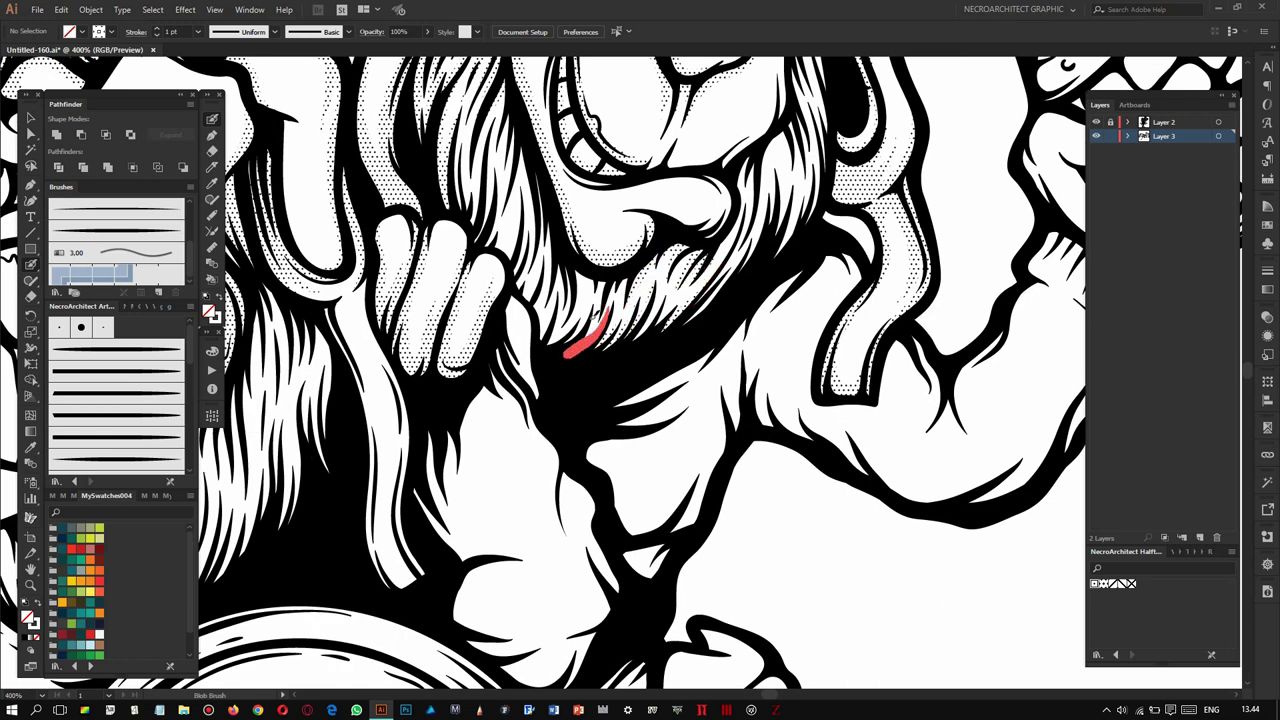
pyautogui.moveTo(540, 298); pyautogui.dragTo(548, 356)
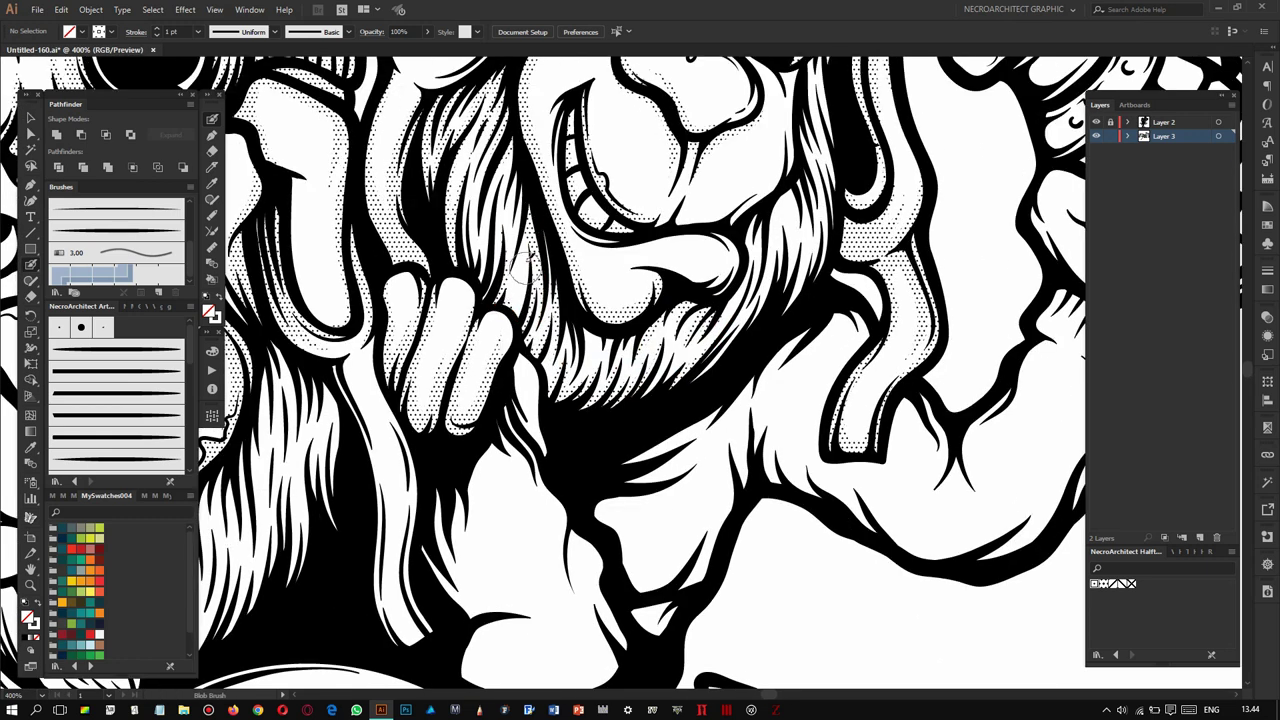
pyautogui.scroll(1, 455, 190)
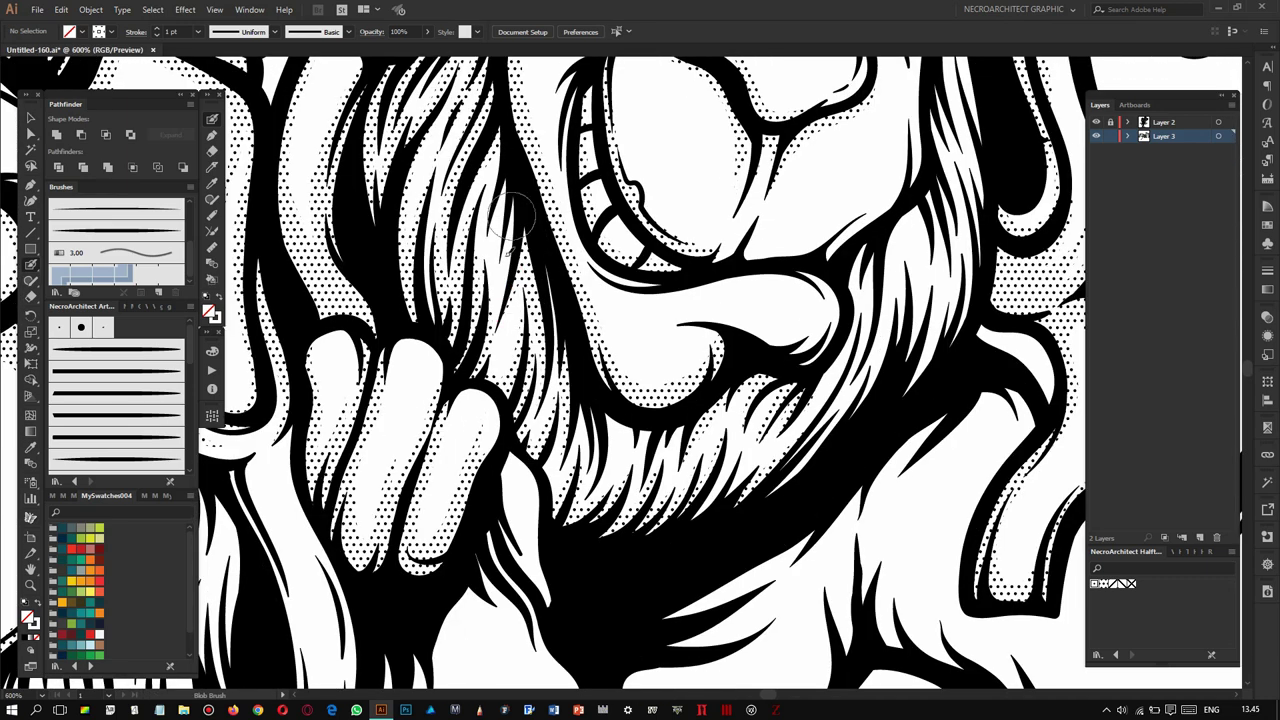
pyautogui.moveTo(834, 362); pyautogui.dragTo(816, 385)
pyautogui.moveTo(955, 258); pyautogui.dragTo(842, 305)
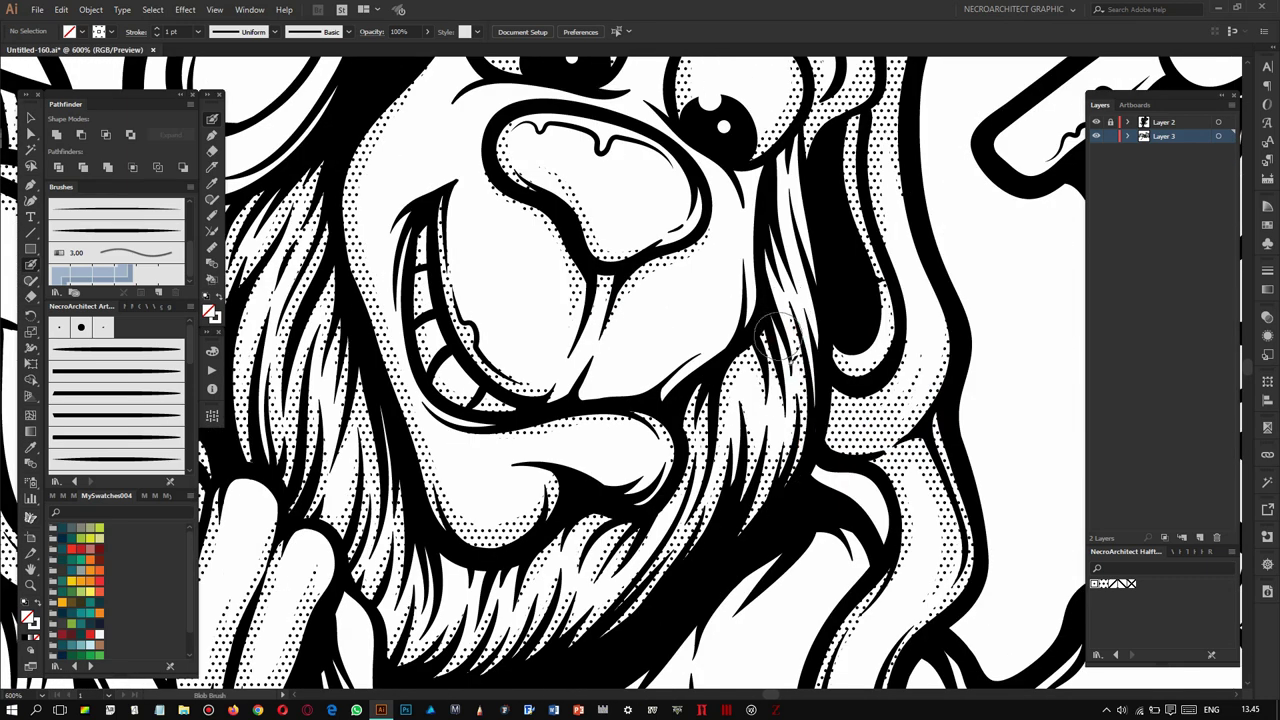
pyautogui.scroll(-2, 809, 158)
pyautogui.scroll(1, 809, 158)
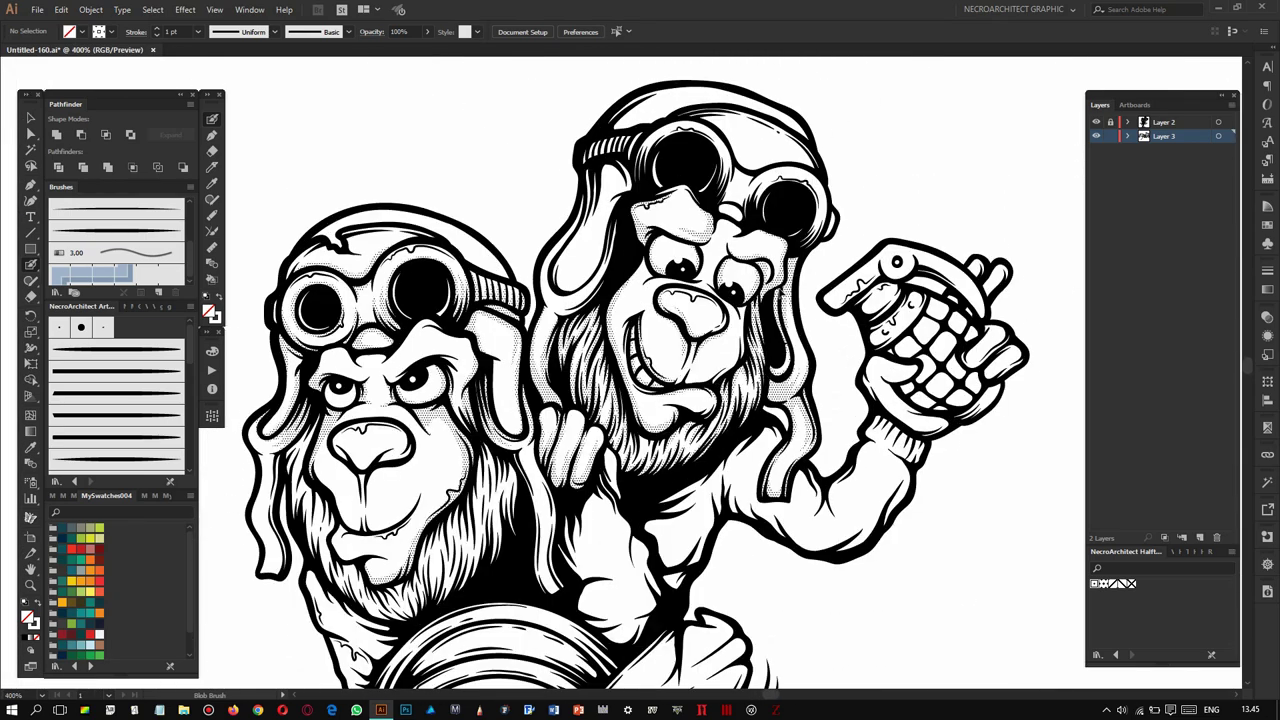
# Thicken the ink on the raised arm's wrist cuff and forearm outline.
pyautogui.scroll(1, 900, 420)
pyautogui.moveTo(860, 330); pyautogui.dragTo(930, 375)
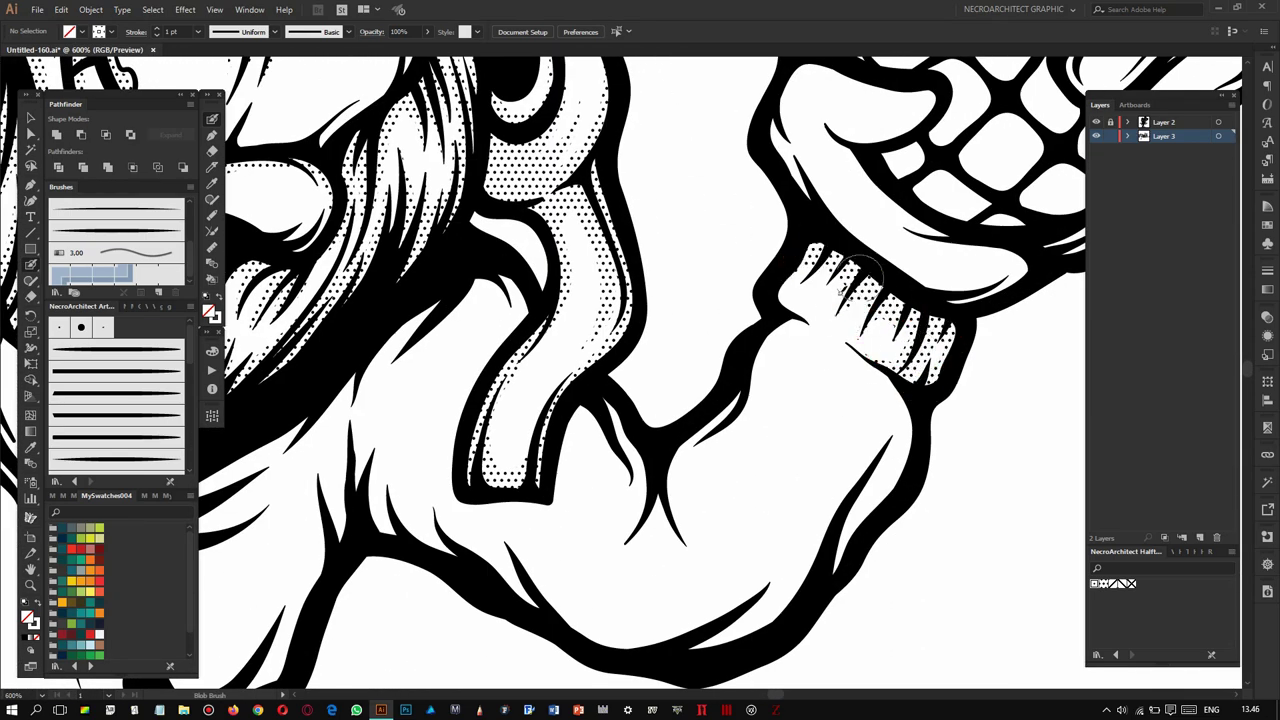
pyautogui.scroll(-1, 820, 335)
pyautogui.moveTo(840, 395); pyautogui.dragTo(737, 529)
pyautogui.scroll(1, 760, 450)
pyautogui.moveTo(550, 230); pyautogui.dragTo(585, 265)
# Ink along the eyelid line and near the cheek.
pyautogui.moveTo(400, 394); pyautogui.dragTo(470, 319)
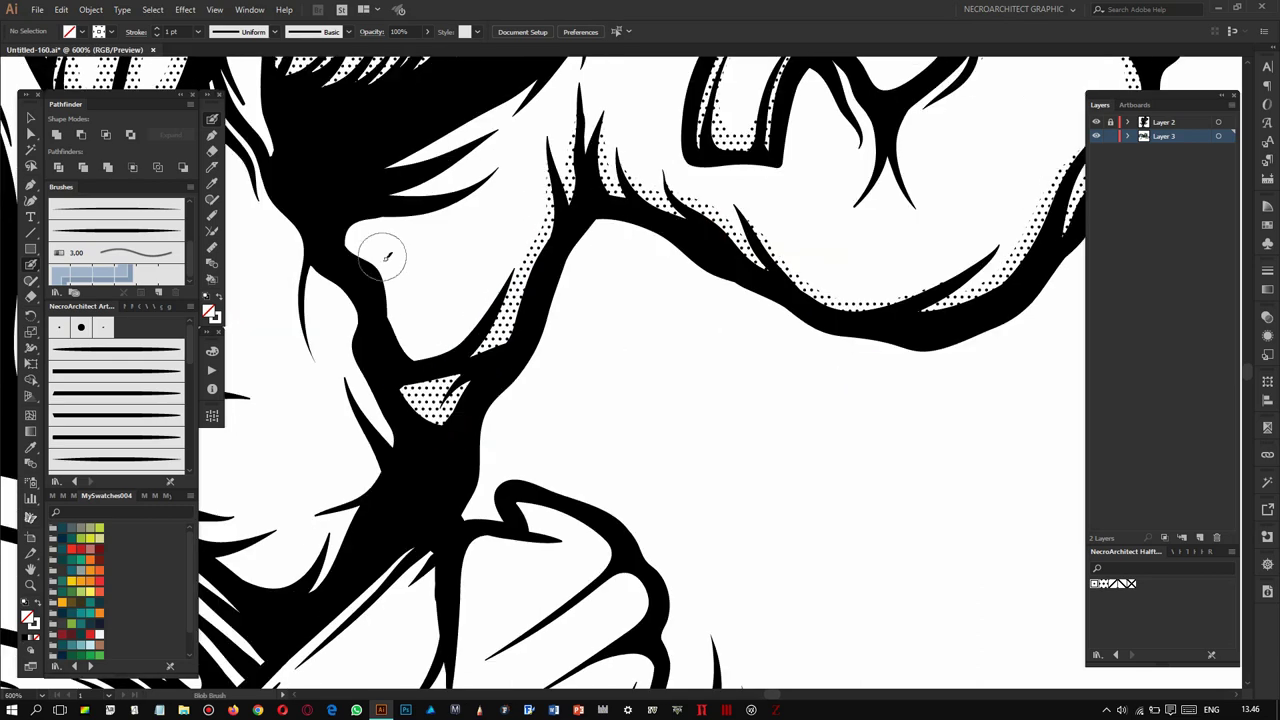
pyautogui.moveTo(484, 186); pyautogui.dragTo(372, 224)
pyautogui.moveTo(508, 216); pyautogui.dragTo(486, 305)
pyautogui.scroll(2, 420, 260)
pyautogui.moveTo(372, 230)
pyautogui.mouseDown()
pyautogui.moveTo(335, 244)
pyautogui.moveTo(378, 266)
pyautogui.mouseUp()
pyautogui.scroll(-2, 430, 250)
pyautogui.scroll(1, 430, 250)
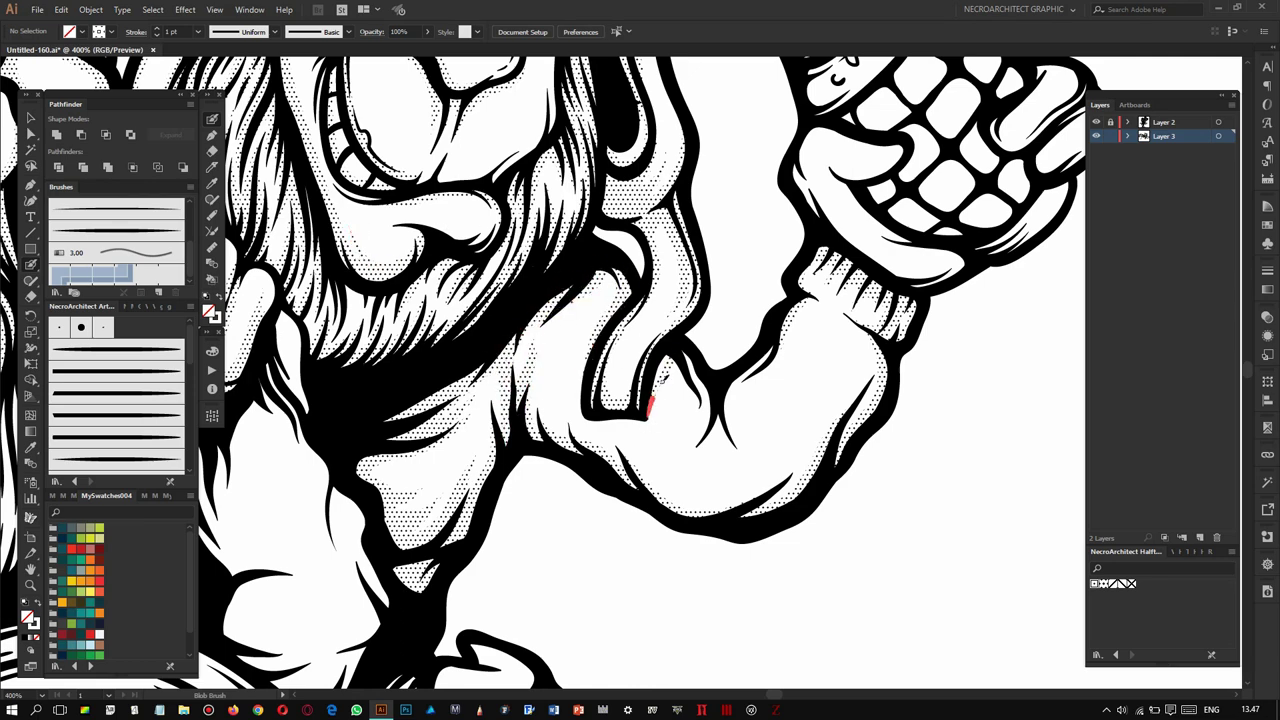
pyautogui.scroll(-1, 731, 420)
# Thicken the forearm's inner edge.
pyautogui.moveTo(857, 337); pyautogui.dragTo(829, 429)
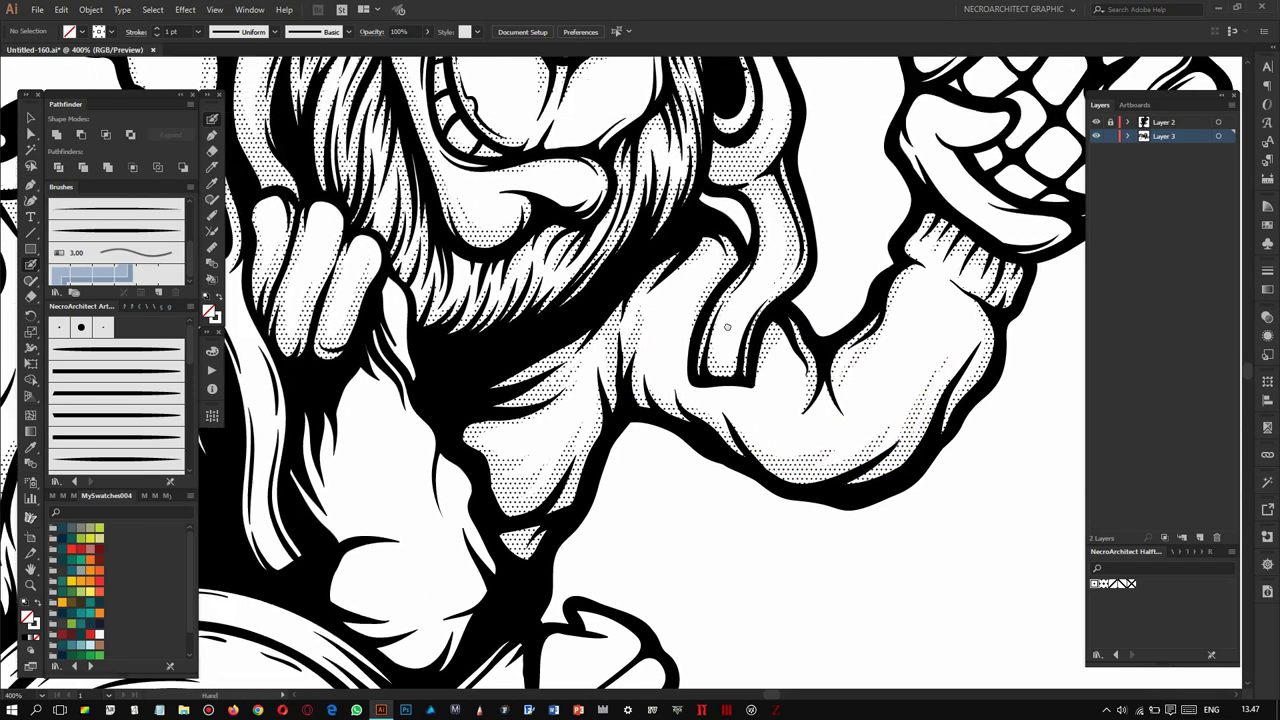
pyautogui.scroll(-3, 600, 350)
pyautogui.scroll(2, 434, 257)
pyautogui.hscroll(-2, 434, 257)
# Ink along the left lion's mane edge down under the cheek.
pyautogui.moveTo(502, 286); pyautogui.dragTo(430, 448)
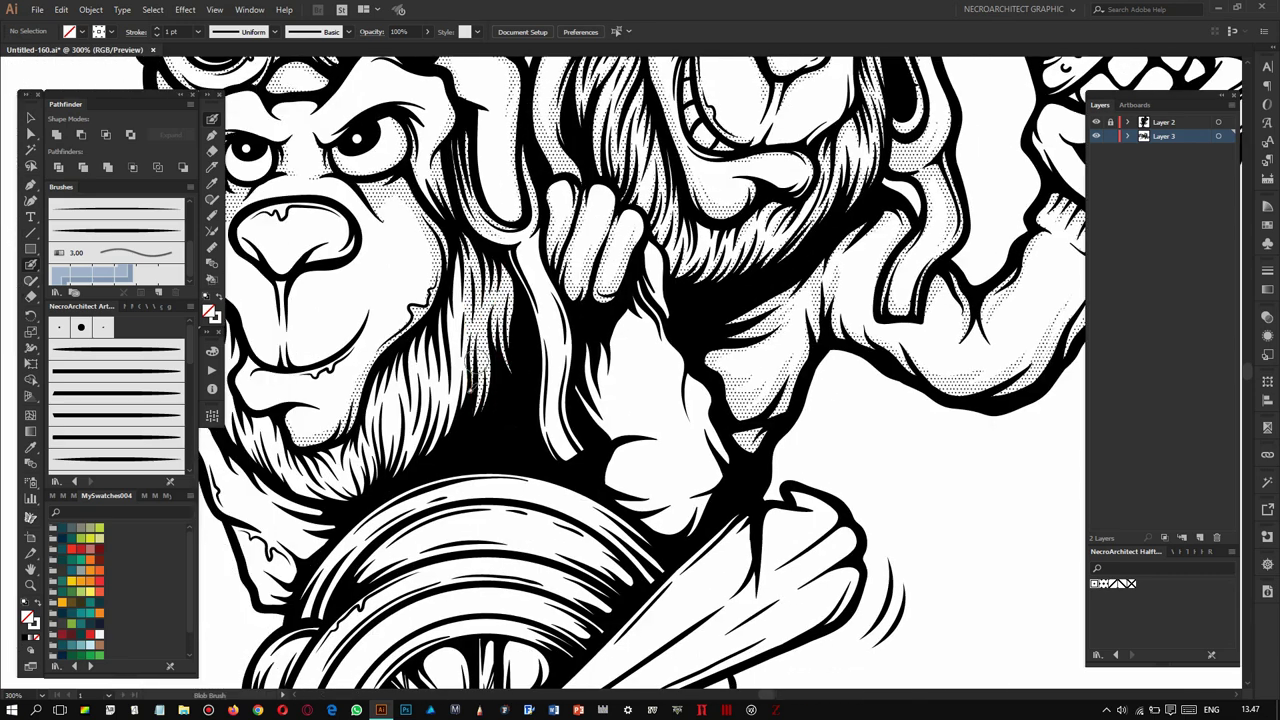
pyautogui.scroll(-2, 407, 430)
pyautogui.hscroll(-2, 407, 430)
pyautogui.moveTo(465, 328); pyautogui.dragTo(452, 398)
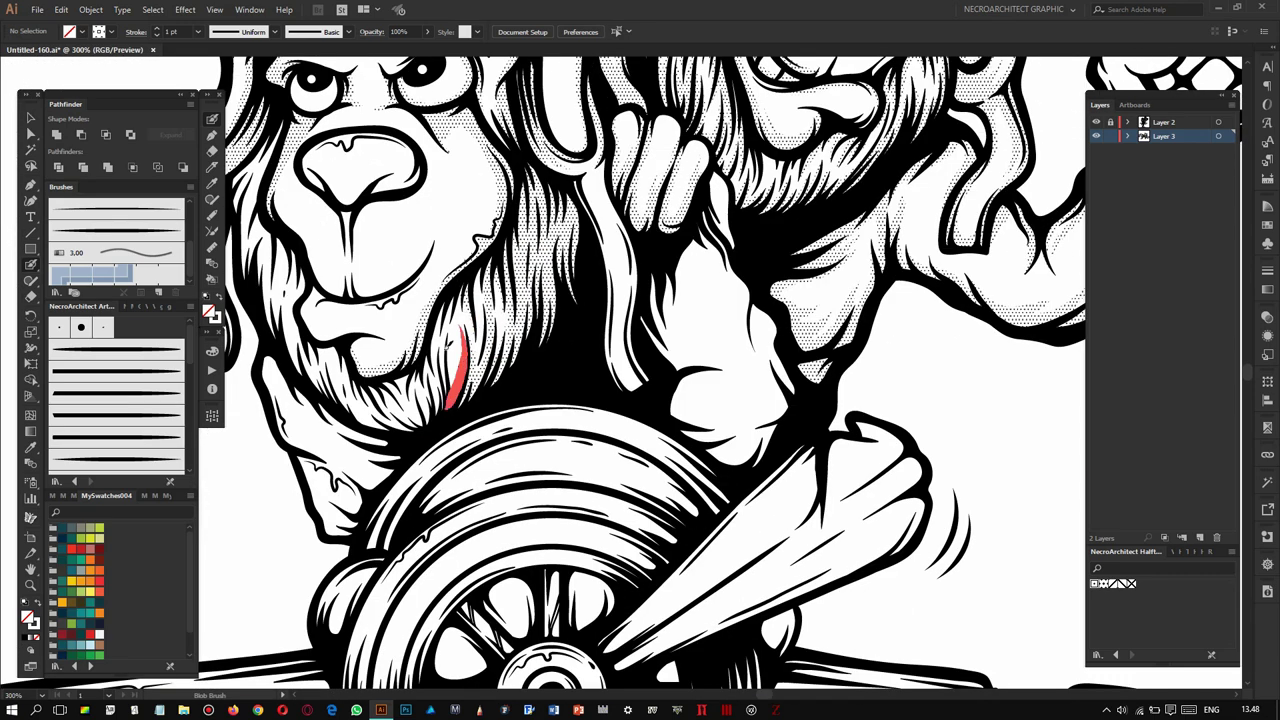
pyautogui.scroll(1, 275, 320)
pyautogui.hscroll(-2, 275, 320)
pyautogui.moveTo(299, 222); pyautogui.dragTo(303, 266)
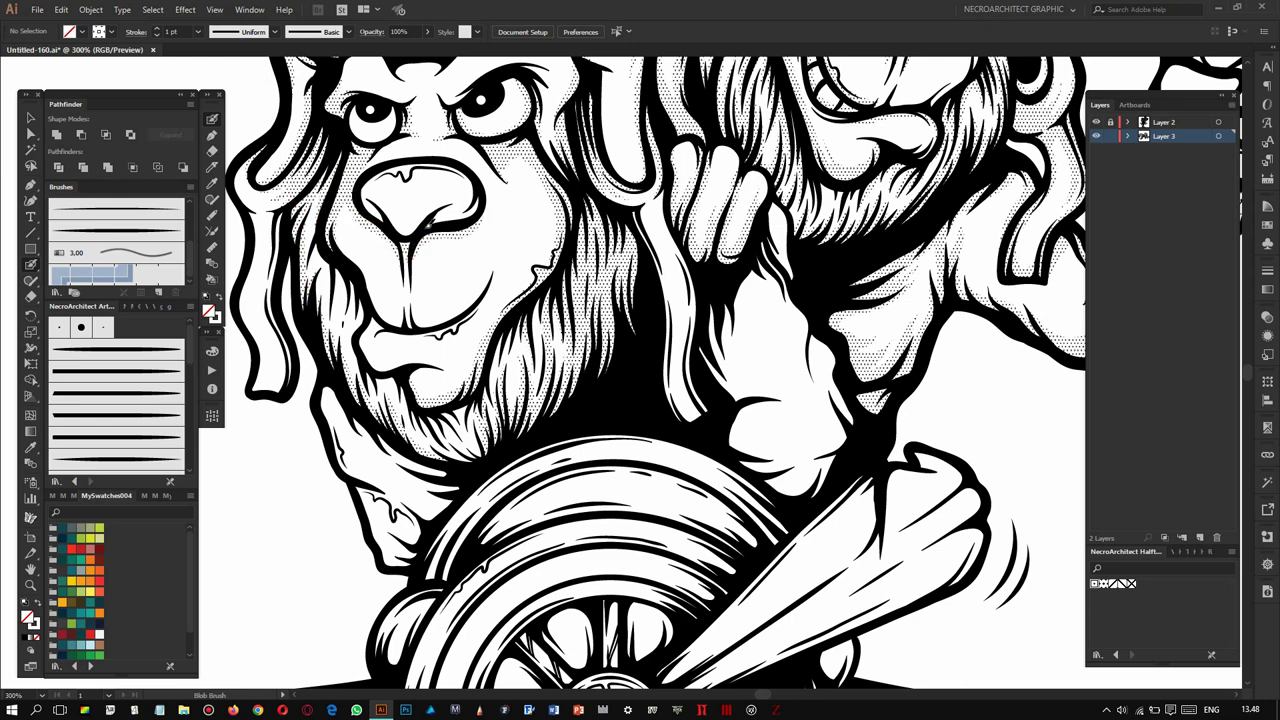
# Ink a stroke under the lower lip and thicken the mane's left edge.
pyautogui.moveTo(378, 350); pyautogui.dragTo(430, 355)
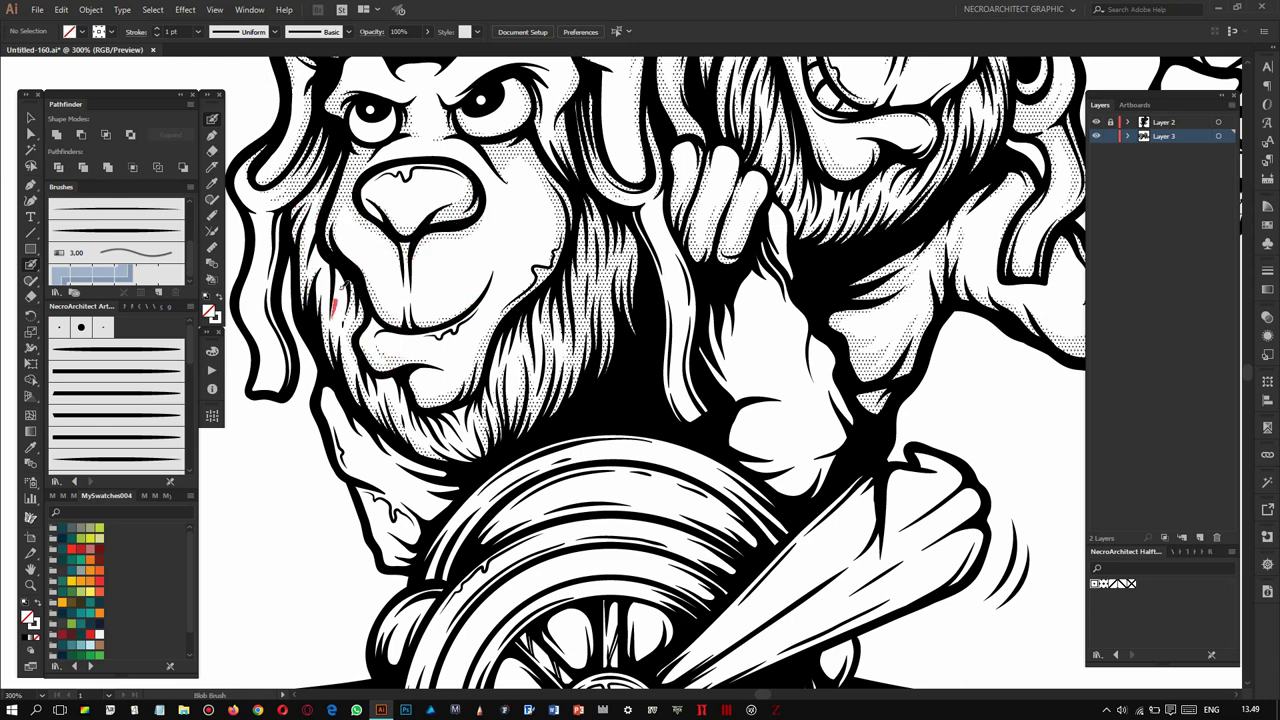
pyautogui.scroll(-1, 333, 300)
pyautogui.hscroll(-2, 333, 300)
pyautogui.moveTo(322, 300); pyautogui.dragTo(341, 352)
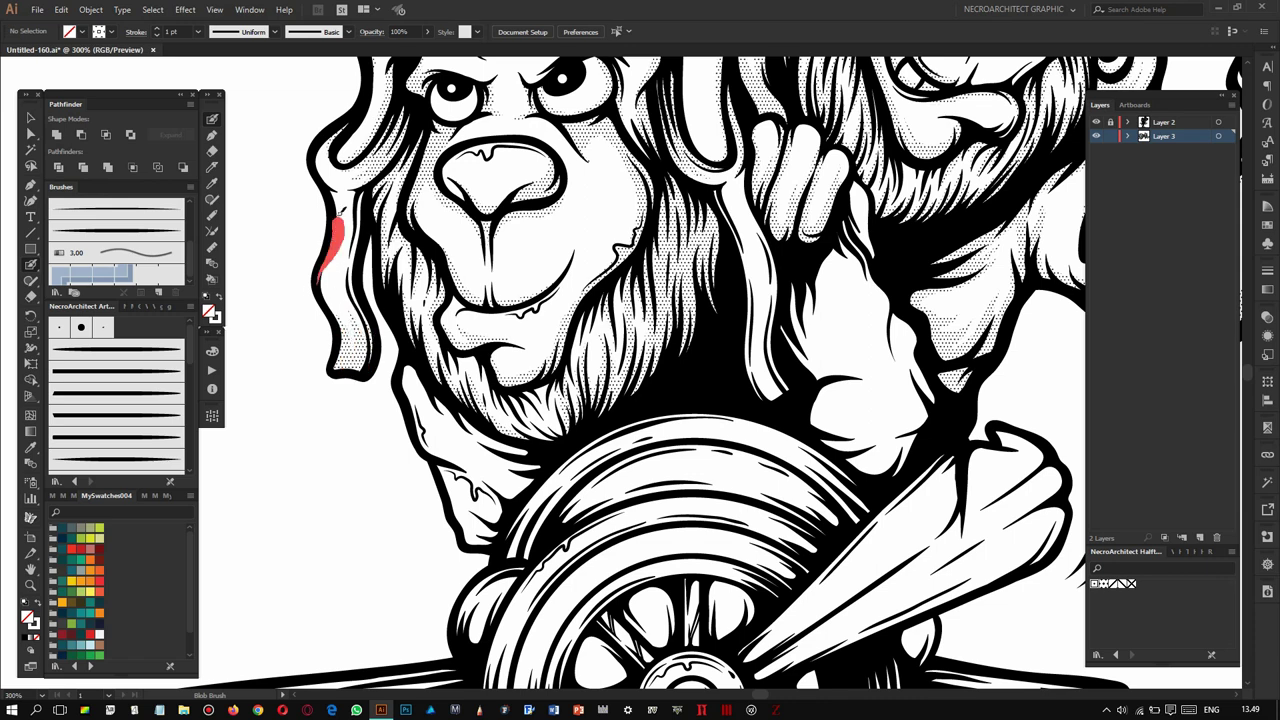
pyautogui.moveTo(343, 210); pyautogui.dragTo(348, 228)
pyautogui.scroll(1, 577, 307)
pyautogui.scroll(1, 577, 307)
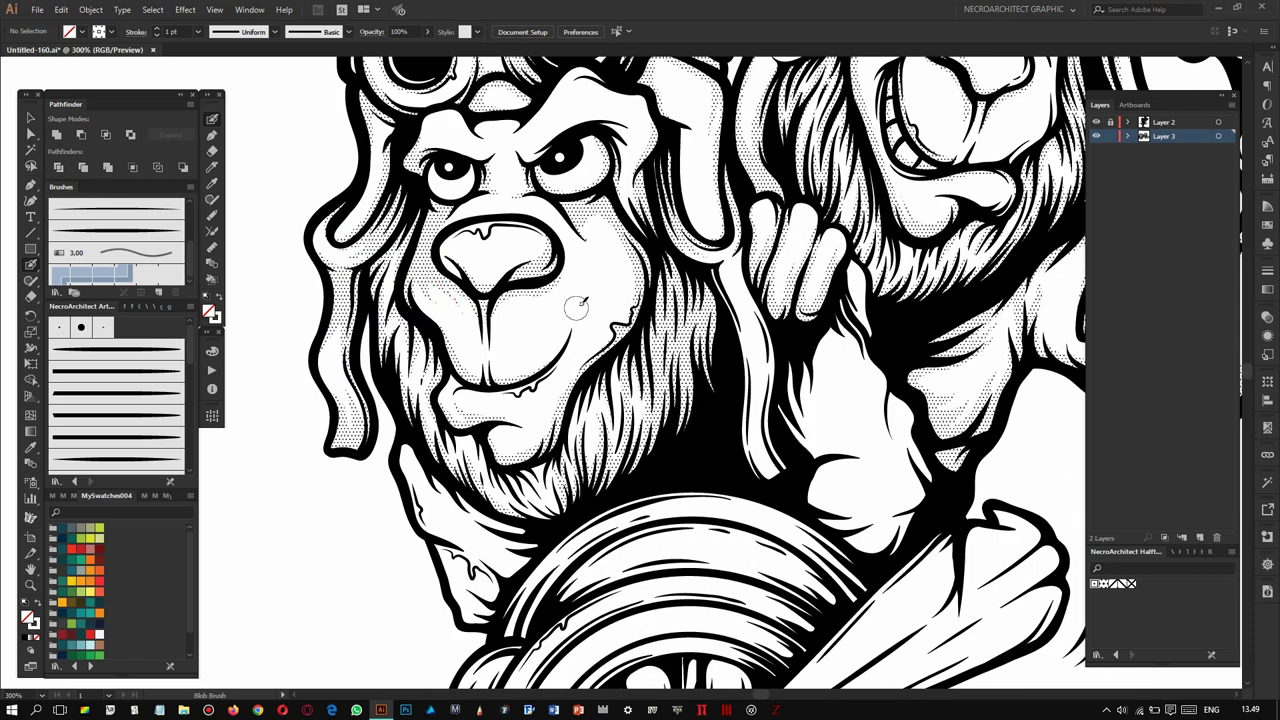
# Add ink strokes beside the nose, along a hair strand and near the chin.
pyautogui.moveTo(553, 238); pyautogui.dragTo(552, 238)
pyautogui.scroll(2, 541, 240)
pyautogui.scroll(-2, 615, 286)
pyautogui.hscroll(2, 615, 286)
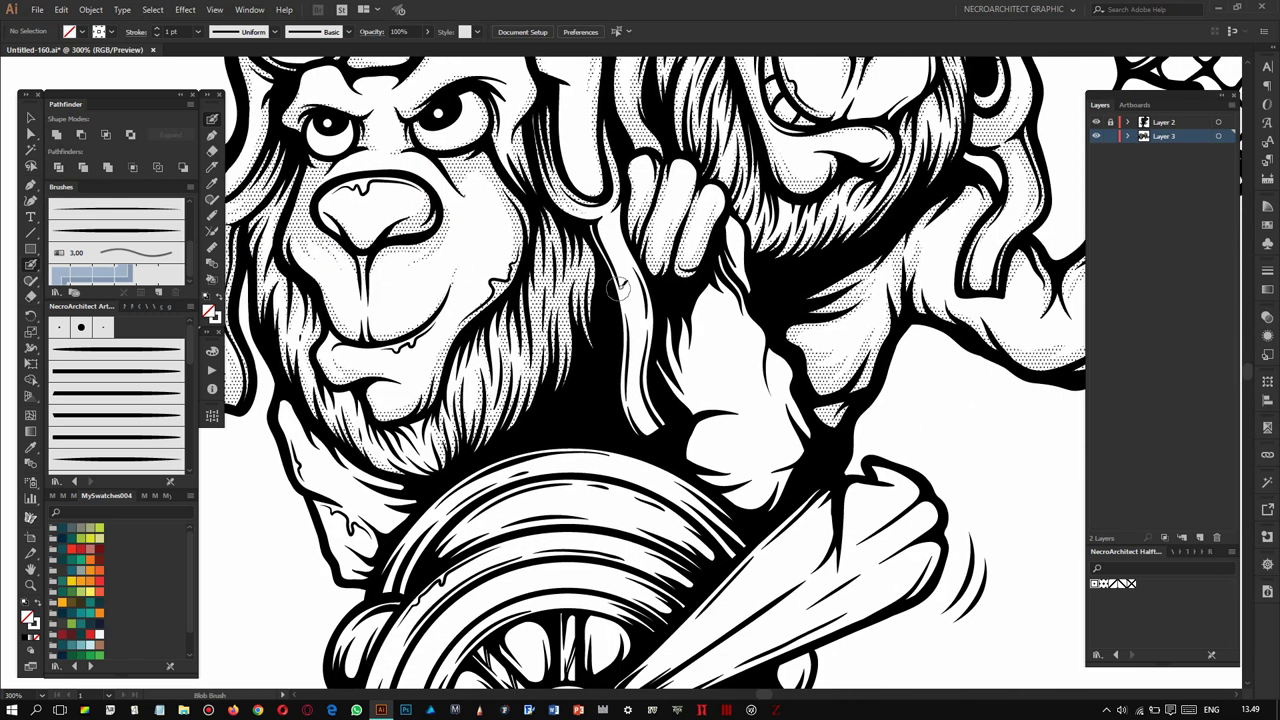
pyautogui.scroll(-1, 600, 330)
pyautogui.moveTo(630, 395)
pyautogui.mouseDown()
pyautogui.moveTo(600, 325)
pyautogui.moveTo(625, 385)
pyautogui.mouseUp()
pyautogui.scroll(-1, 614, 357)
pyautogui.hscroll(-2, 614, 357)
pyautogui.moveTo(475, 335); pyautogui.dragTo(505, 348)
pyautogui.moveTo(445, 418); pyautogui.dragTo(472, 434)
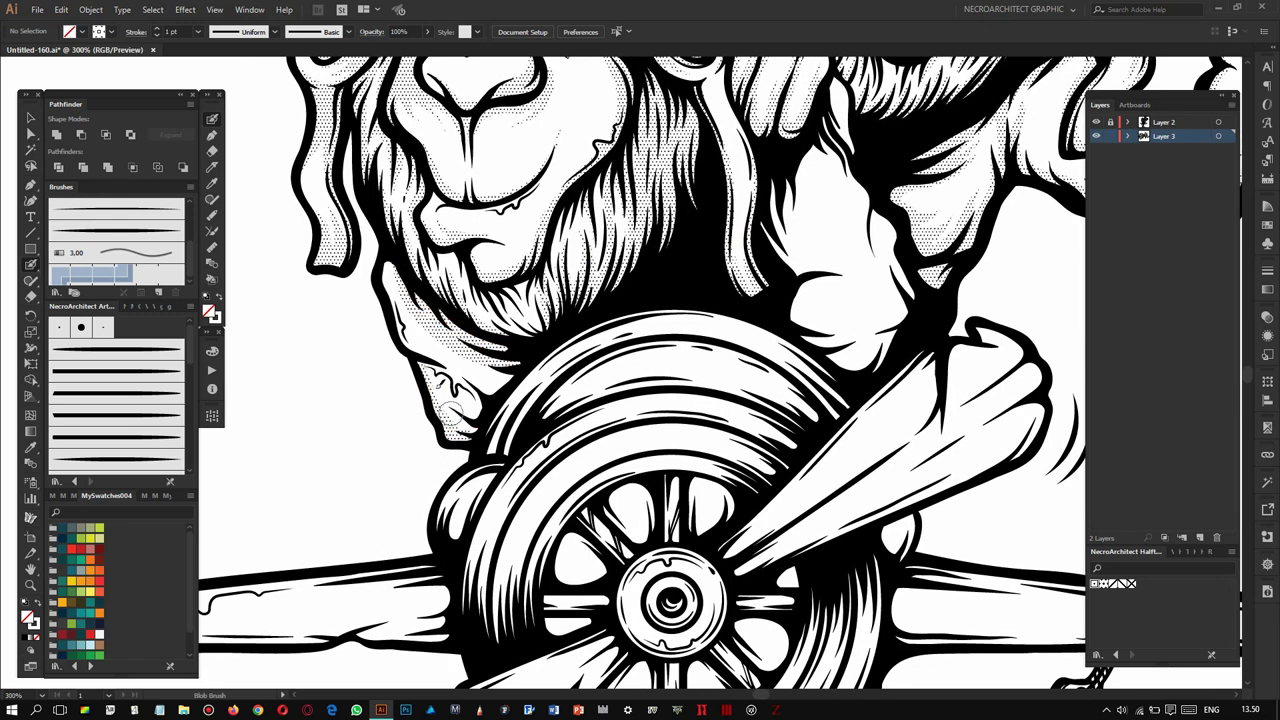
pyautogui.moveTo(465, 383); pyautogui.dragTo(470, 400)
pyautogui.moveTo(405, 340); pyautogui.dragTo(505, 370)
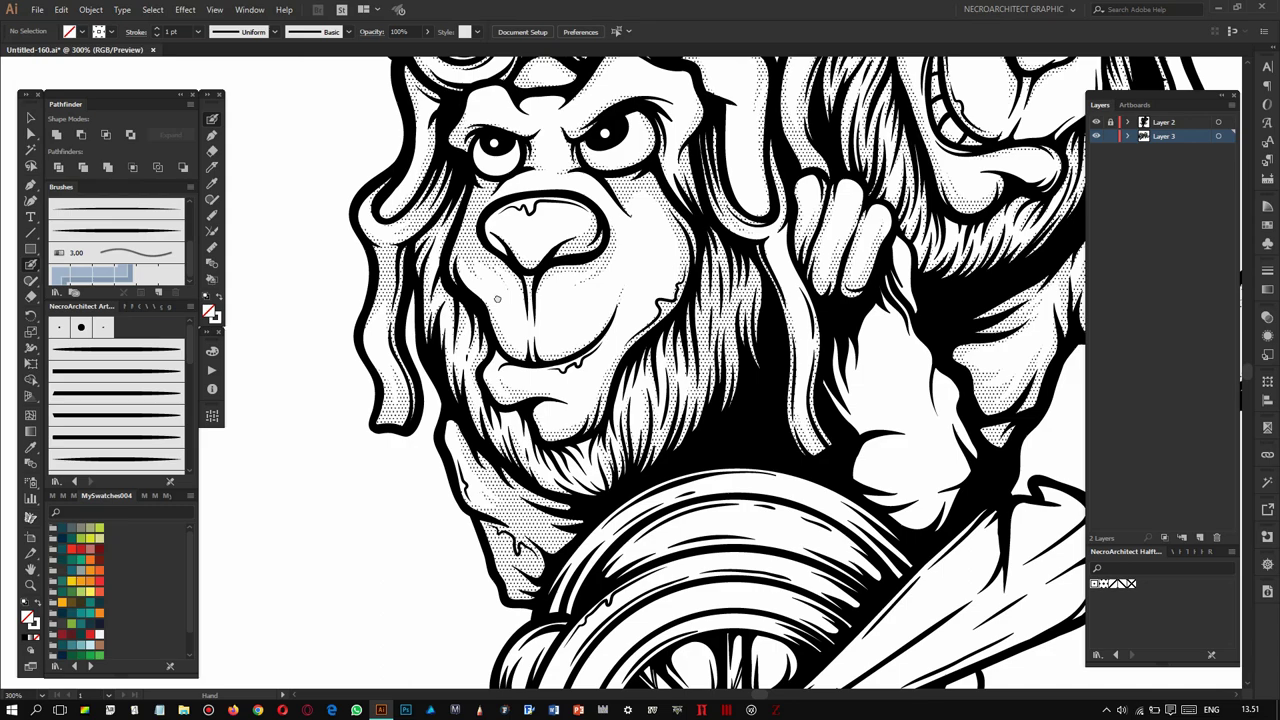
# Zoom in and paint Blob Brush ink strokes along the right lion's ear edge.
pyautogui.scroll(5, 440, 250)
pyautogui.scroll(3, 440, 203)
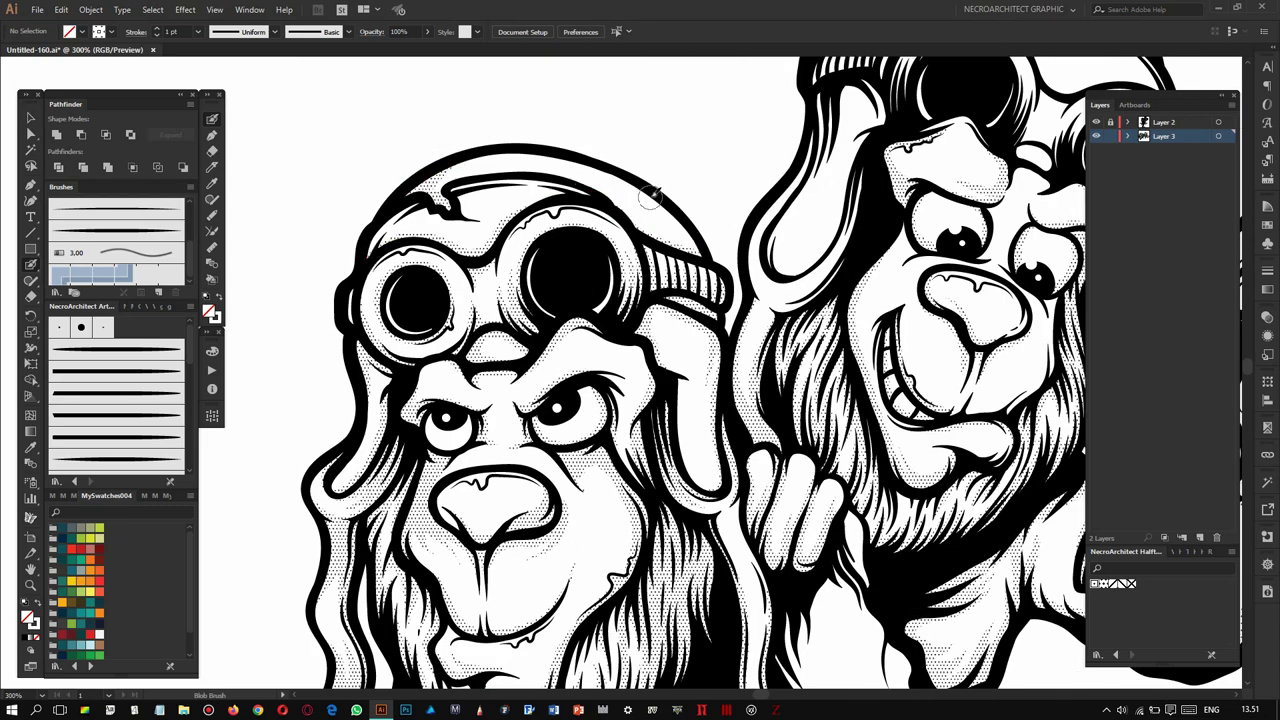
pyautogui.scroll(2, 645, 218)
pyautogui.hscroll(2, 650, 250)
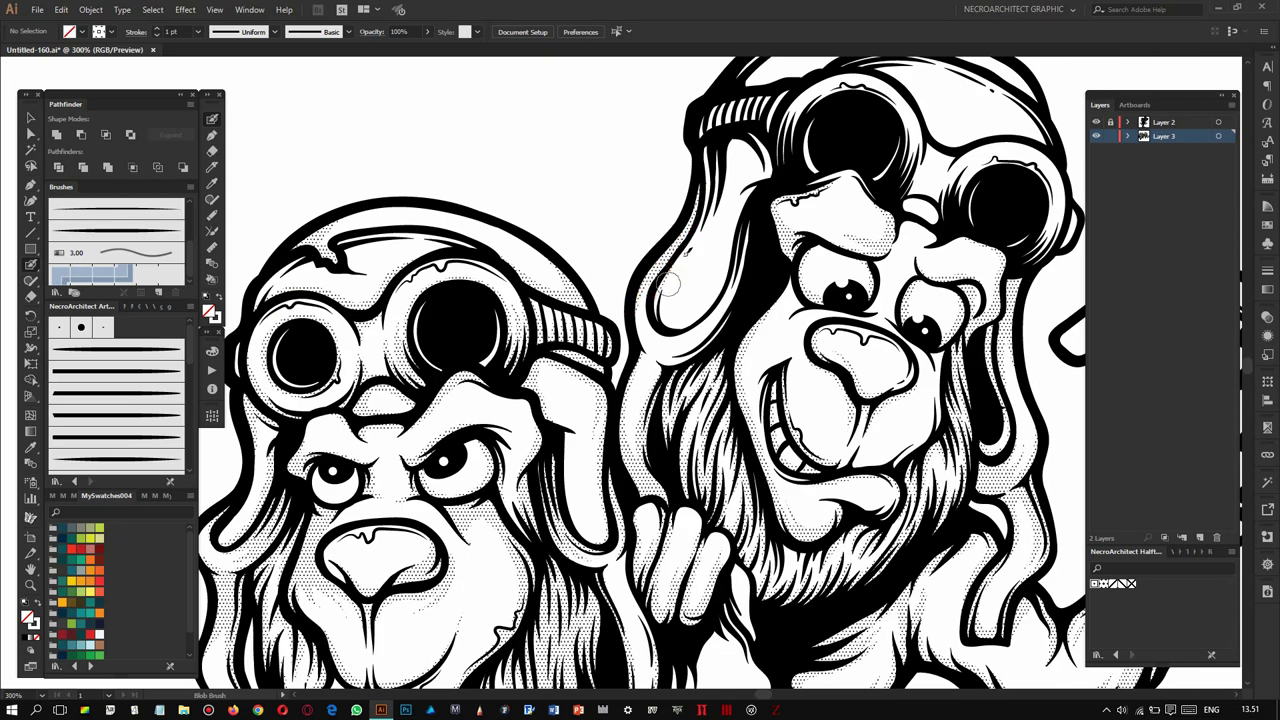
pyautogui.moveTo(761, 182); pyautogui.dragTo(763, 178)
pyautogui.moveTo(690, 298); pyautogui.dragTo(750, 135)
pyautogui.moveTo(718, 225); pyautogui.dragTo(732, 152)
# Thicken the goggle strap edge and start inking the cheek edge beside the nose.
pyautogui.scroll(2, 783, 155)
pyautogui.hscroll(1, 783, 155)
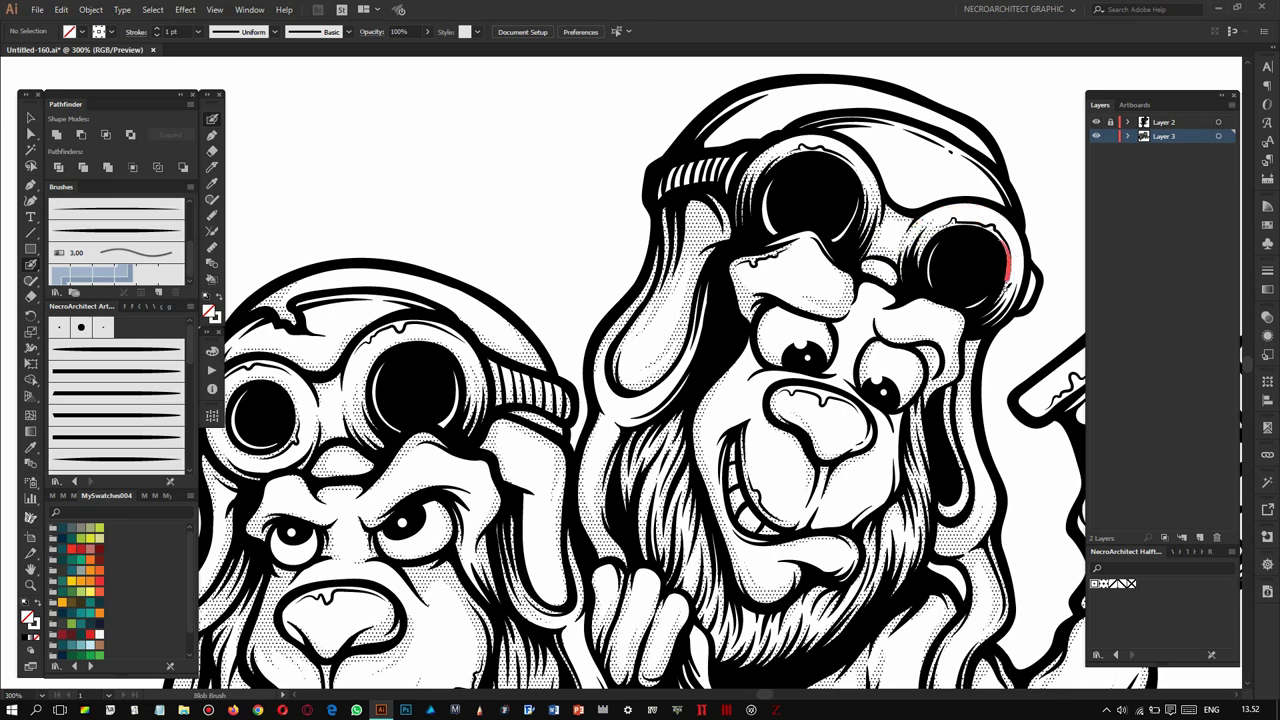
pyautogui.moveTo(864, 147); pyautogui.dragTo(842, 103)
pyautogui.scroll(1, 740, 100)
pyautogui.scroll(-3, 700, 250)
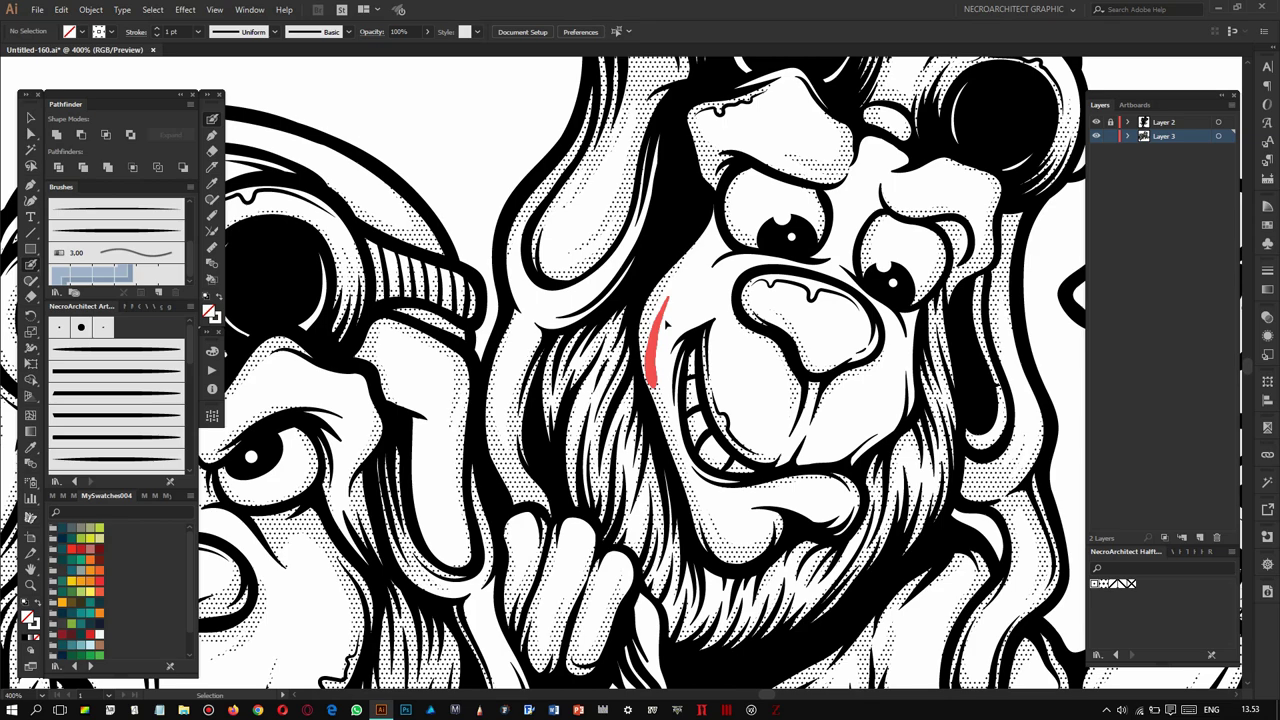
pyautogui.moveTo(655, 305); pyautogui.dragTo(705, 240)
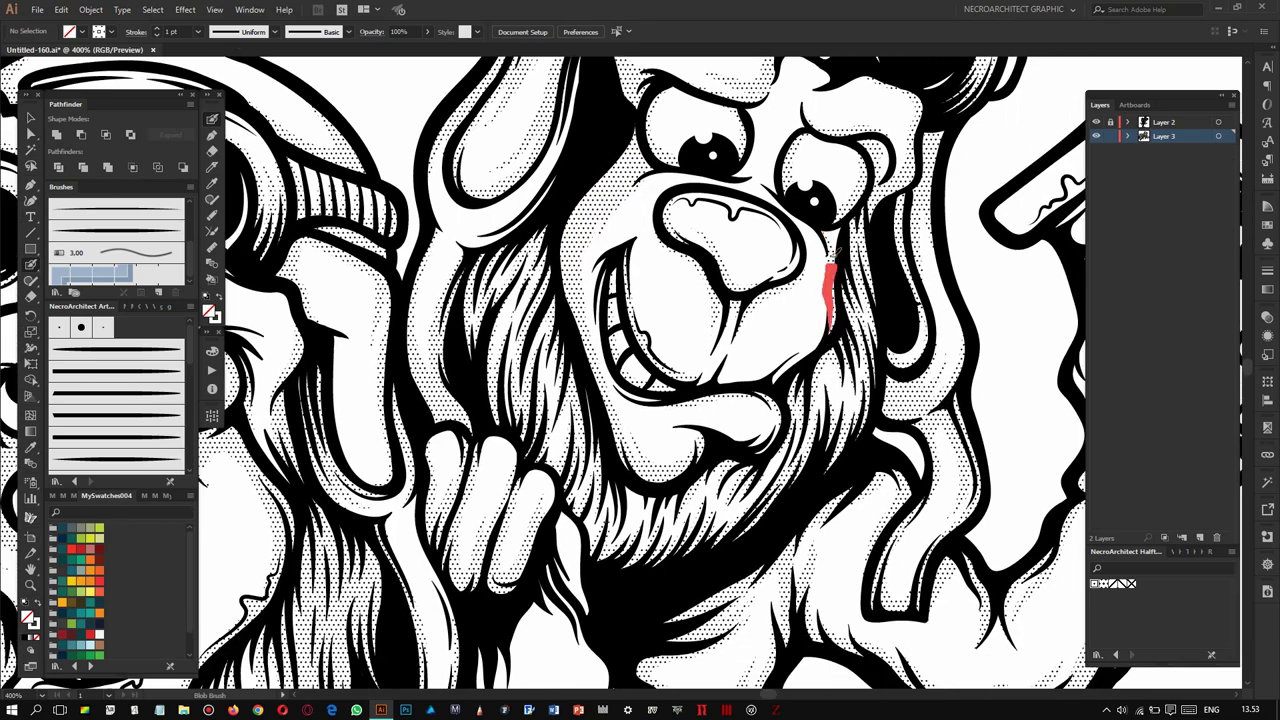